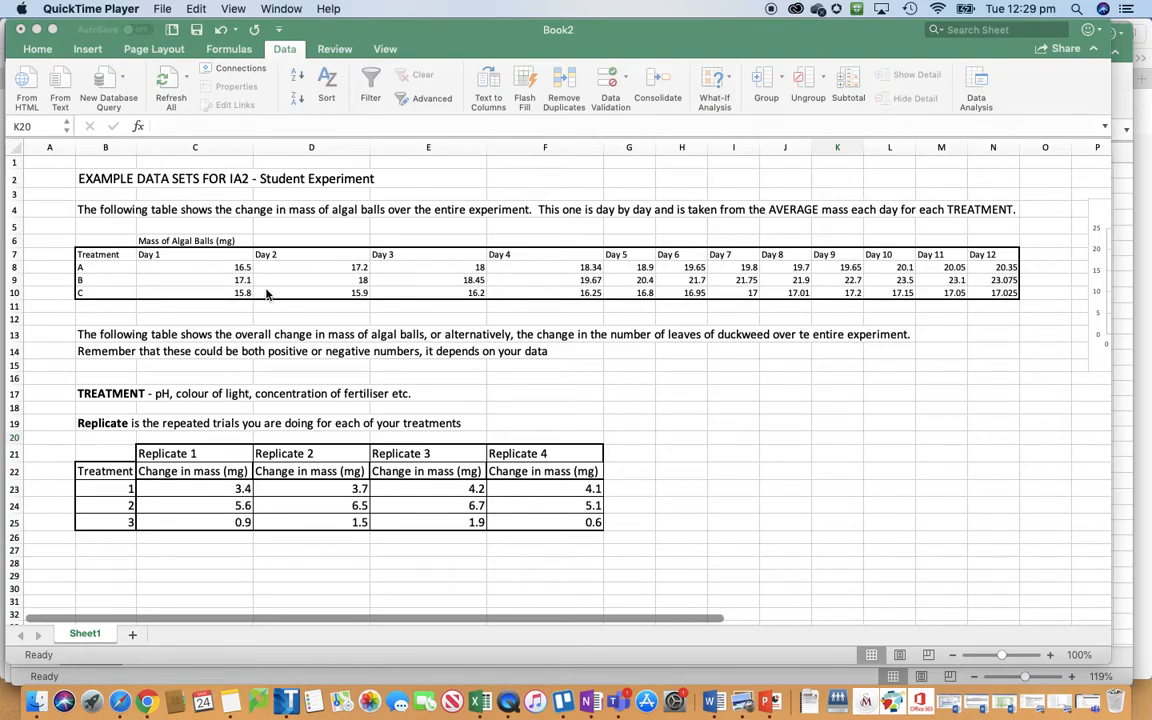
# Review the scatter chart types for the daily mass data in C7:N10 and examine the existing chart beside the table.
pyautogui.click(160, 257)
pyautogui.moveTo(150, 256); pyautogui.dragTo(1006, 292)
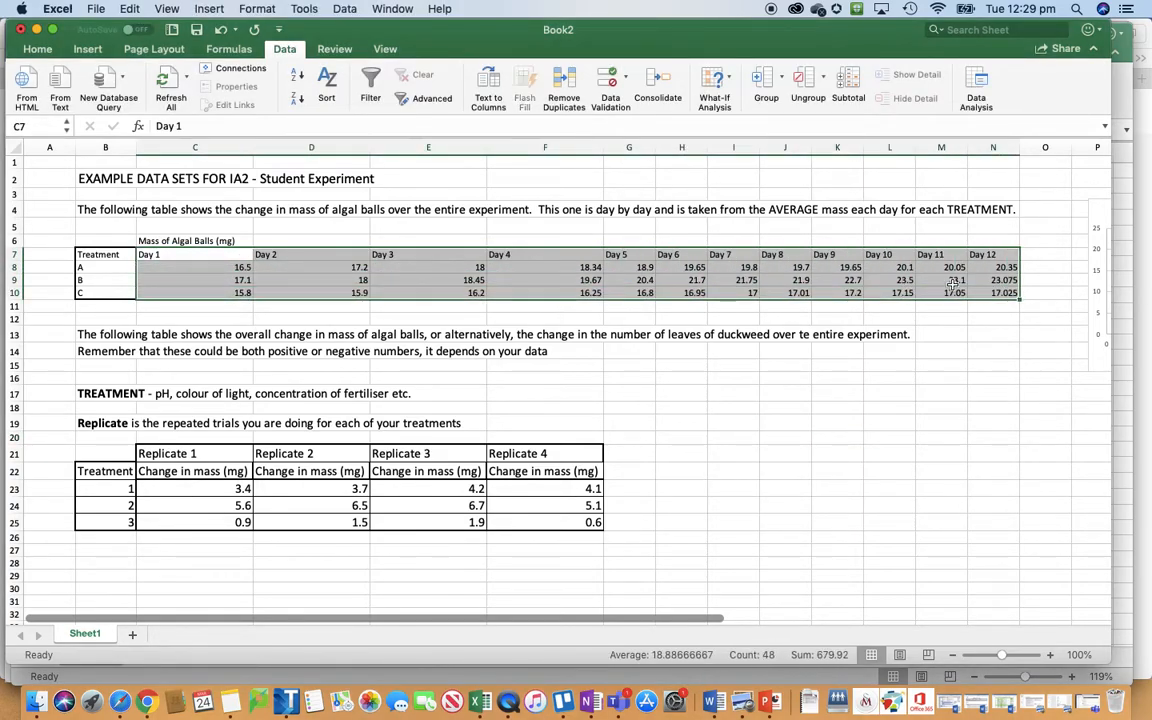
pyautogui.click(88, 50)
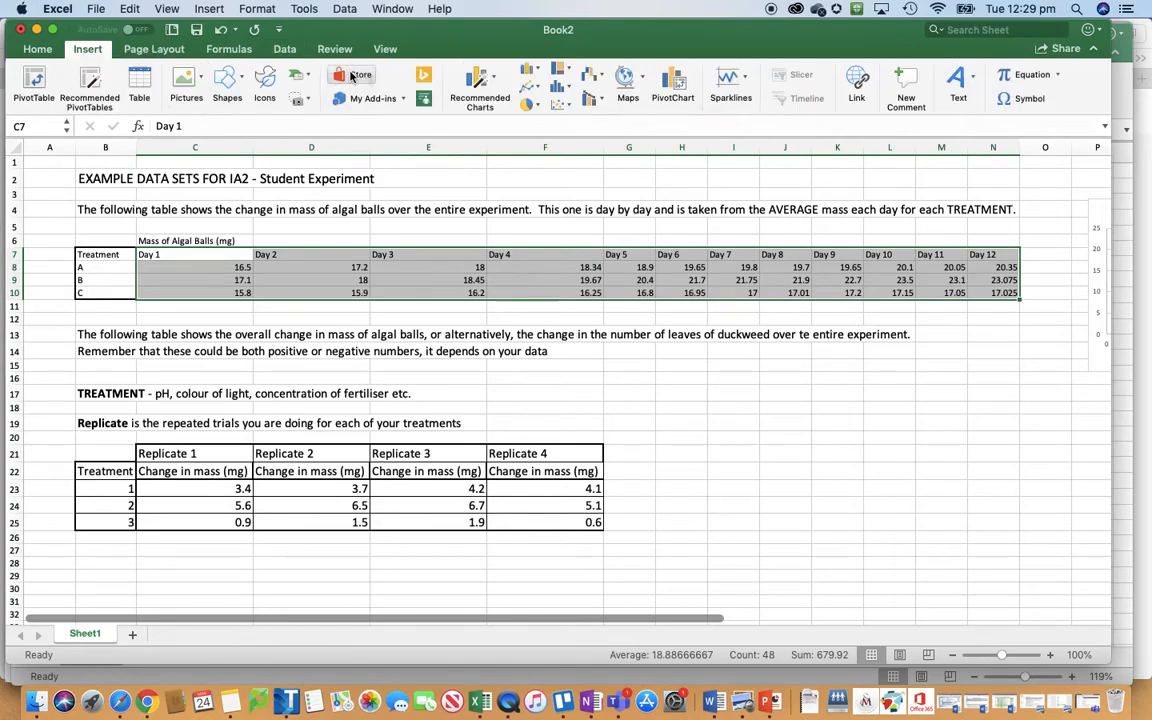
pyautogui.click(560, 107)
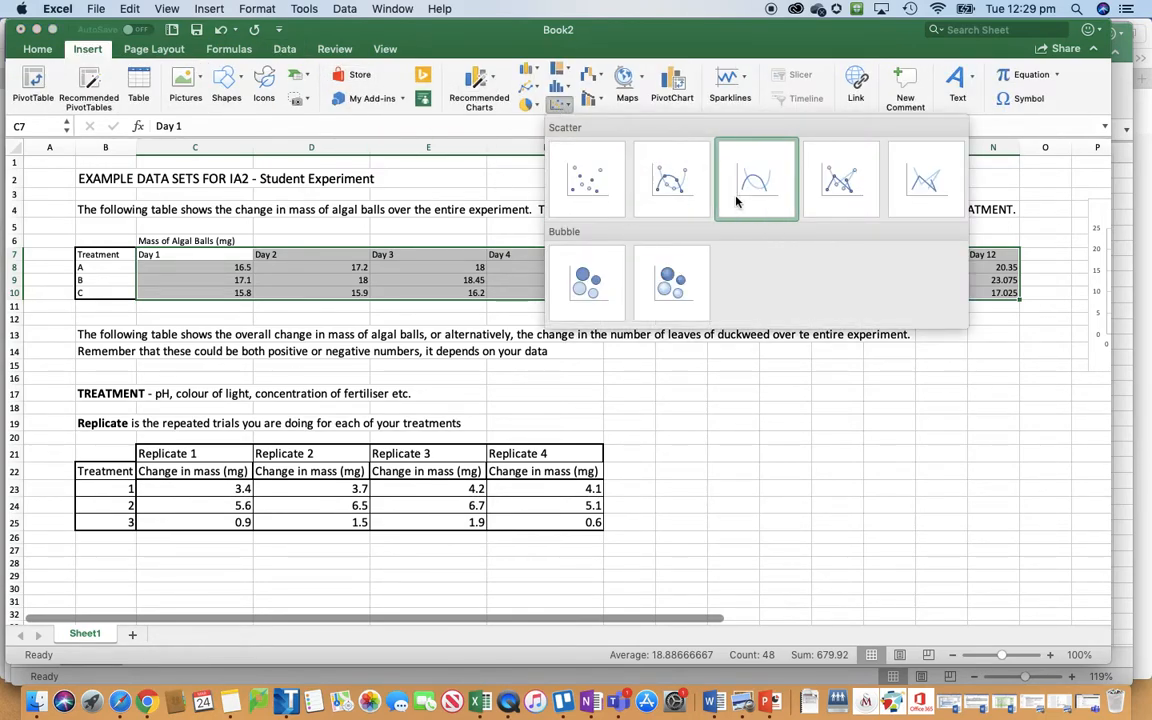
pyautogui.click(567, 330)
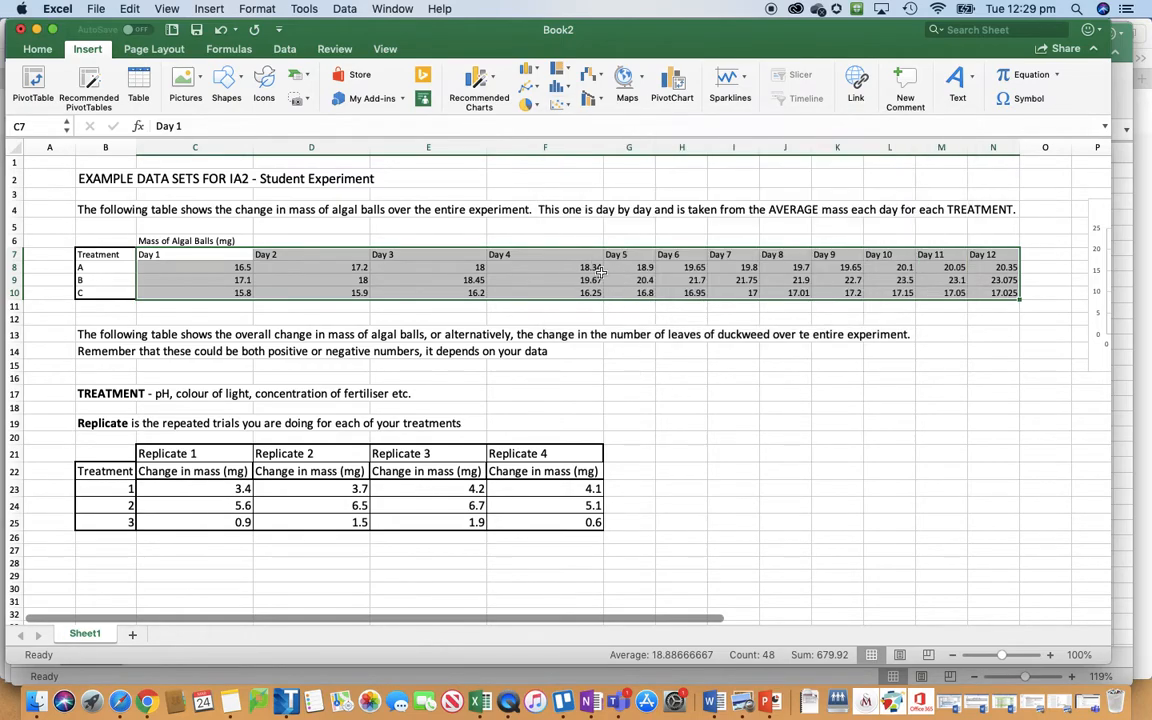
pyautogui.click(575, 319)
pyautogui.hscroll(10, 636, 245)
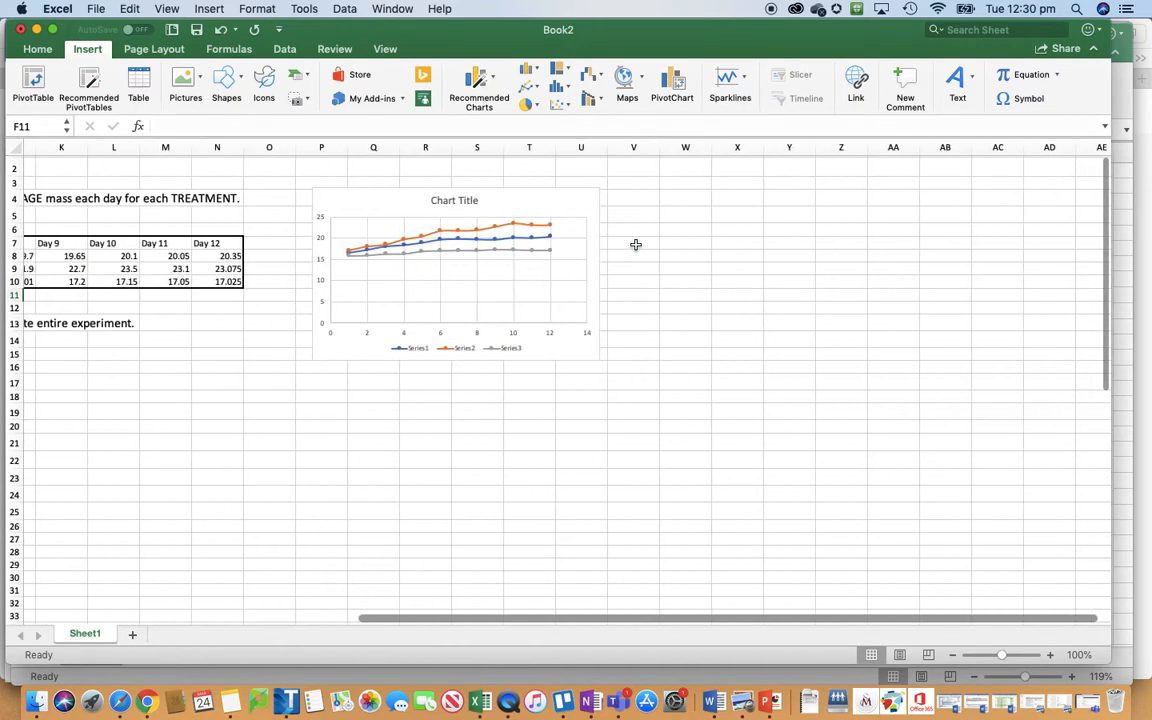
pyautogui.hscroll(-3, 635, 244)
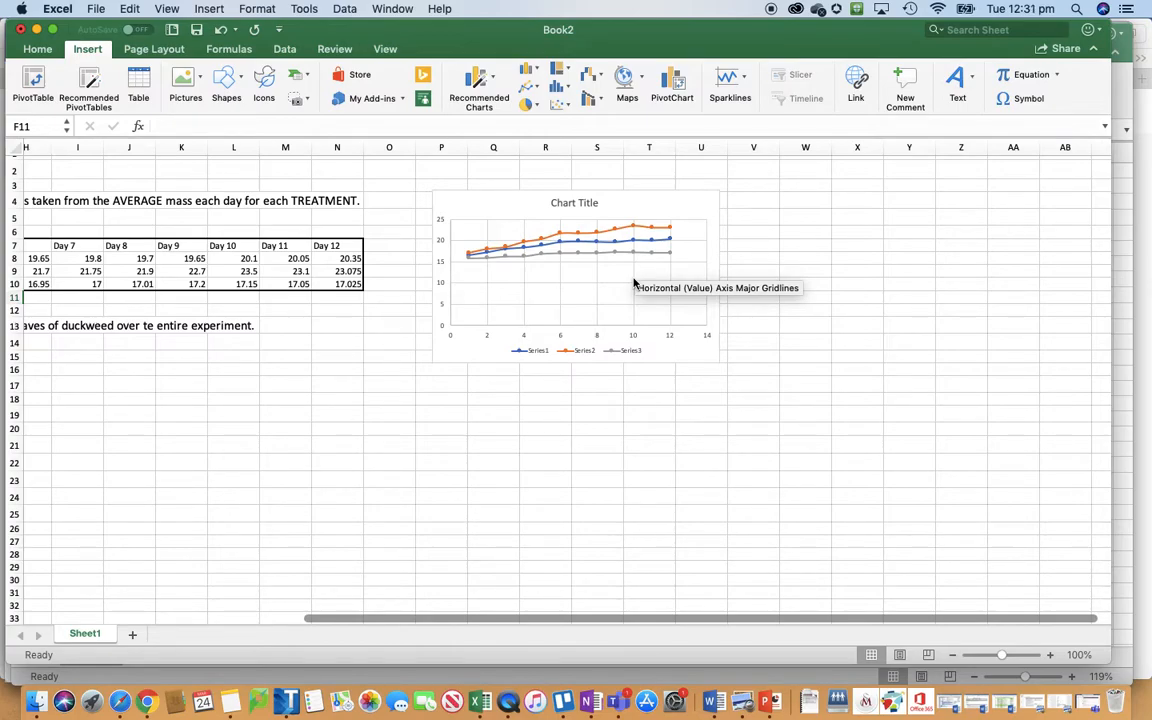
pyautogui.hscroll(-10, 633, 284)
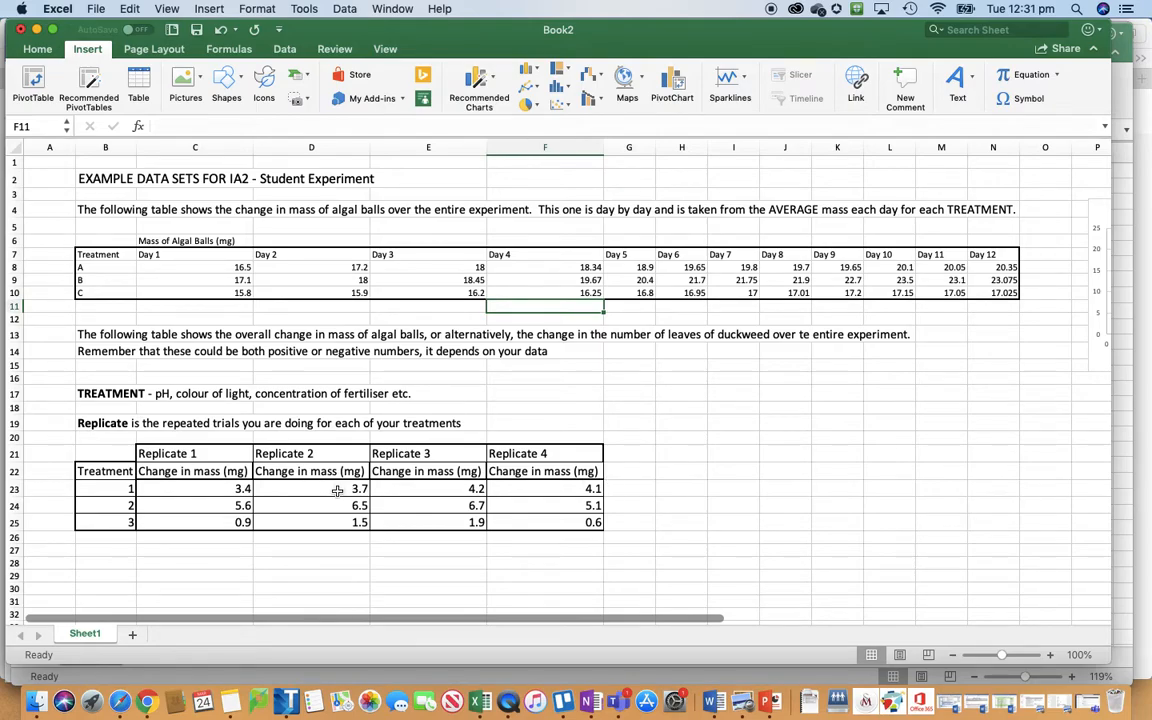
# Add the heading "Change in Mass" in cell O7, next to the Day 12 column.
pyautogui.scroll(-3, 304, 471)
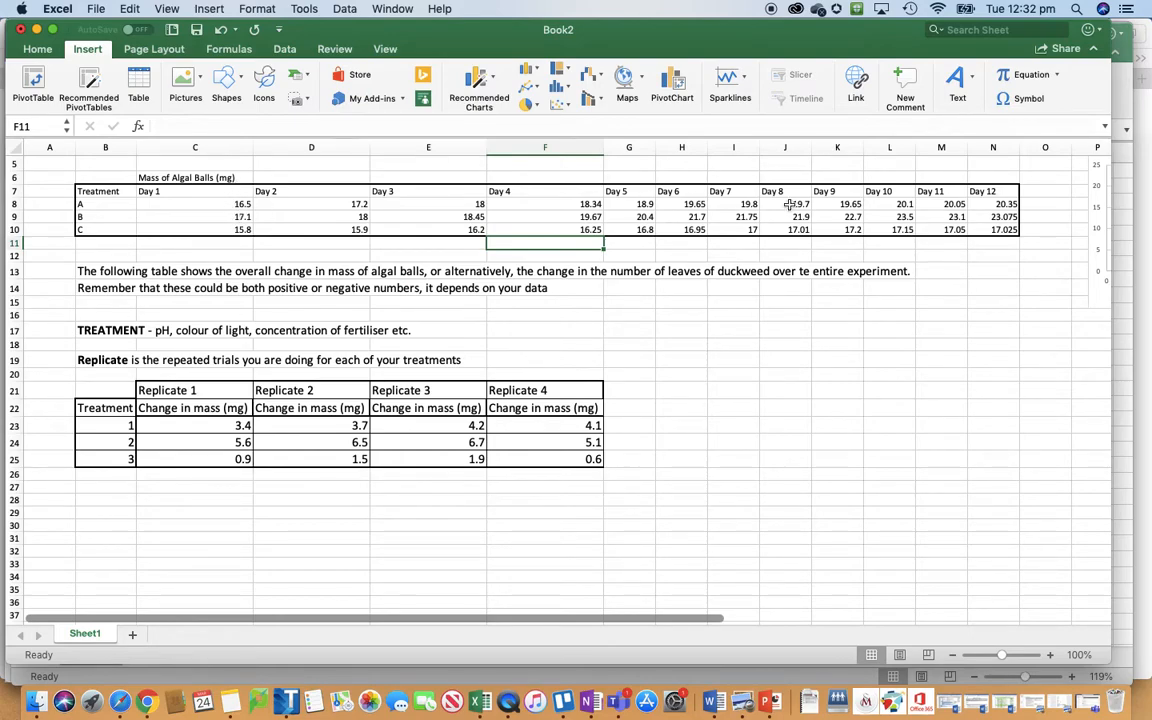
pyautogui.click(1063, 193)
pyautogui.write('Ch')
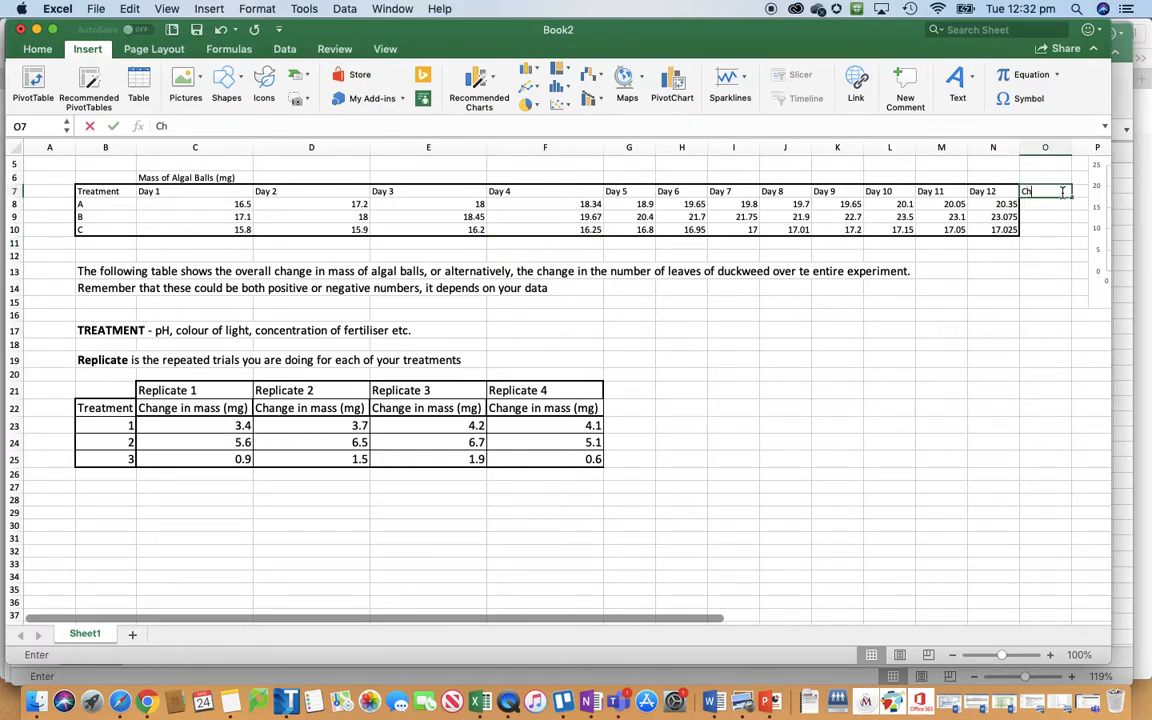
pyautogui.write('ange in Mass')
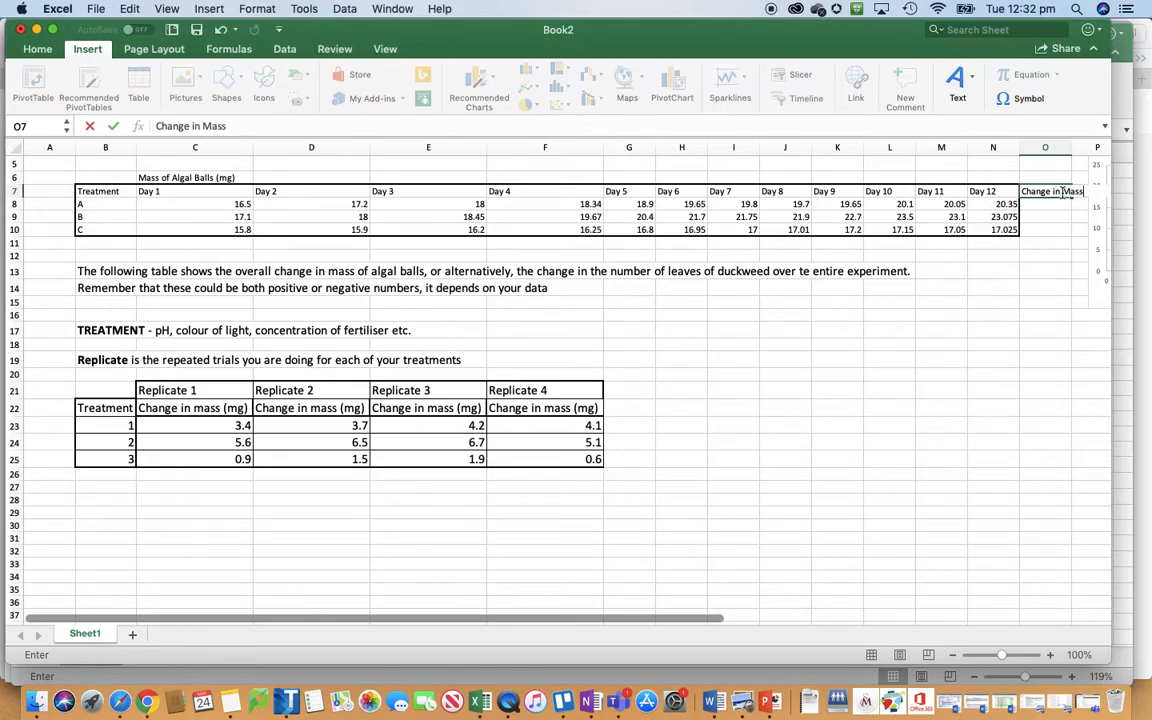
pyautogui.click(1048, 270)
# Calculate treatment A's change in mass in cell O8 with the formula =N8-C8.
pyautogui.hscroll(2, 1030, 240)
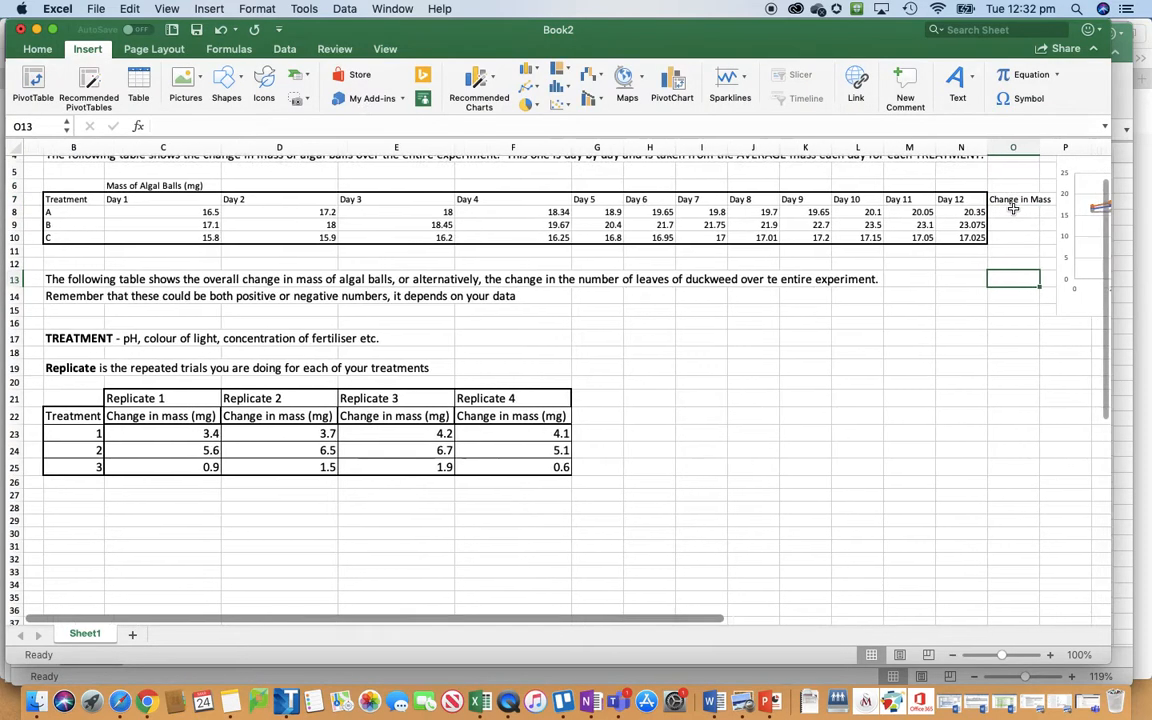
pyautogui.click(1012, 214)
pyautogui.write('=')
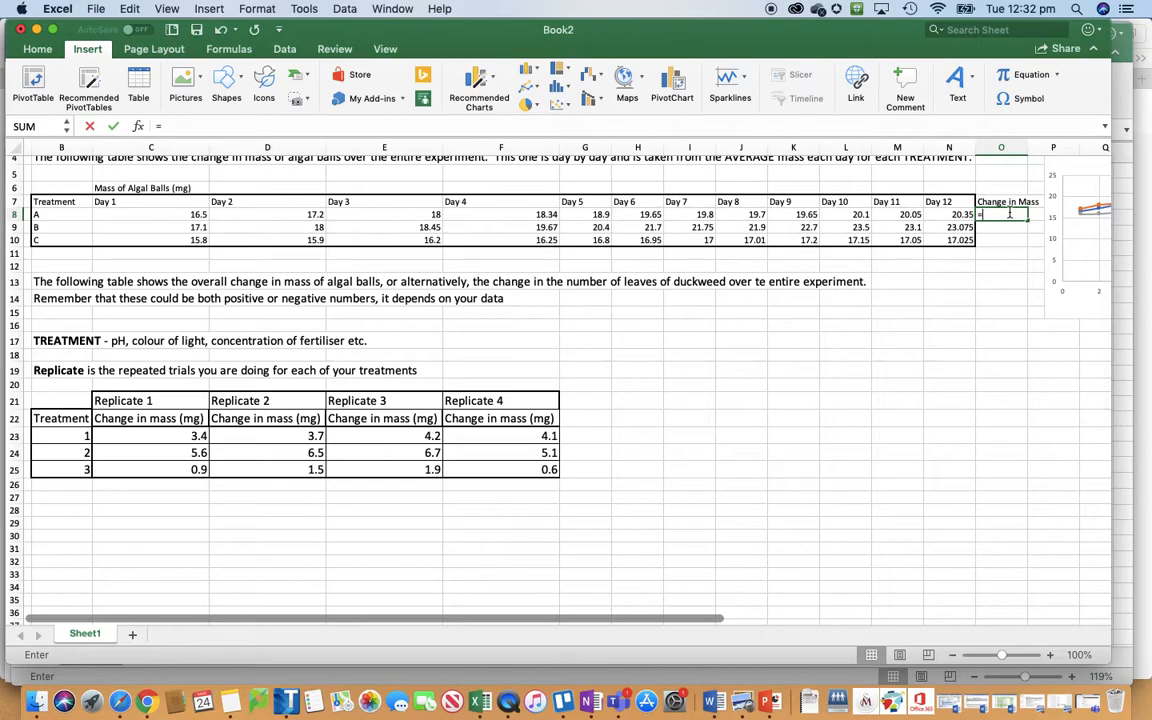
pyautogui.click(968, 214)
pyautogui.click(968, 214)
pyautogui.write('=')
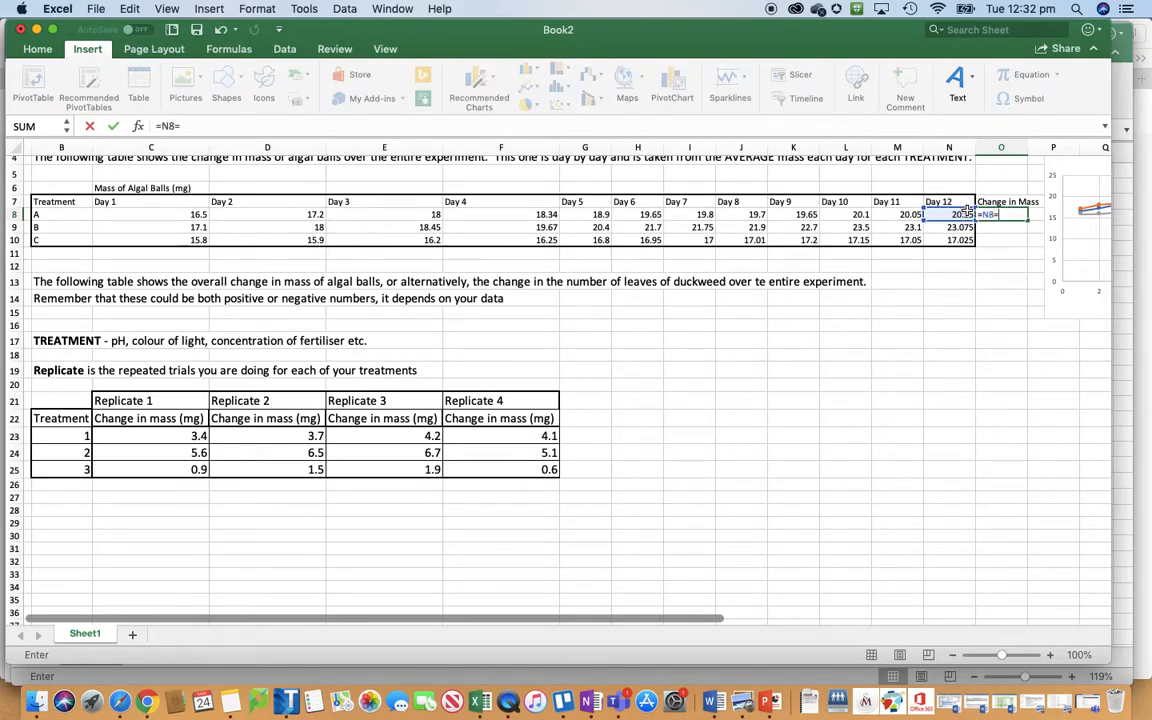
pyautogui.write('-')
pyautogui.click(139, 215)
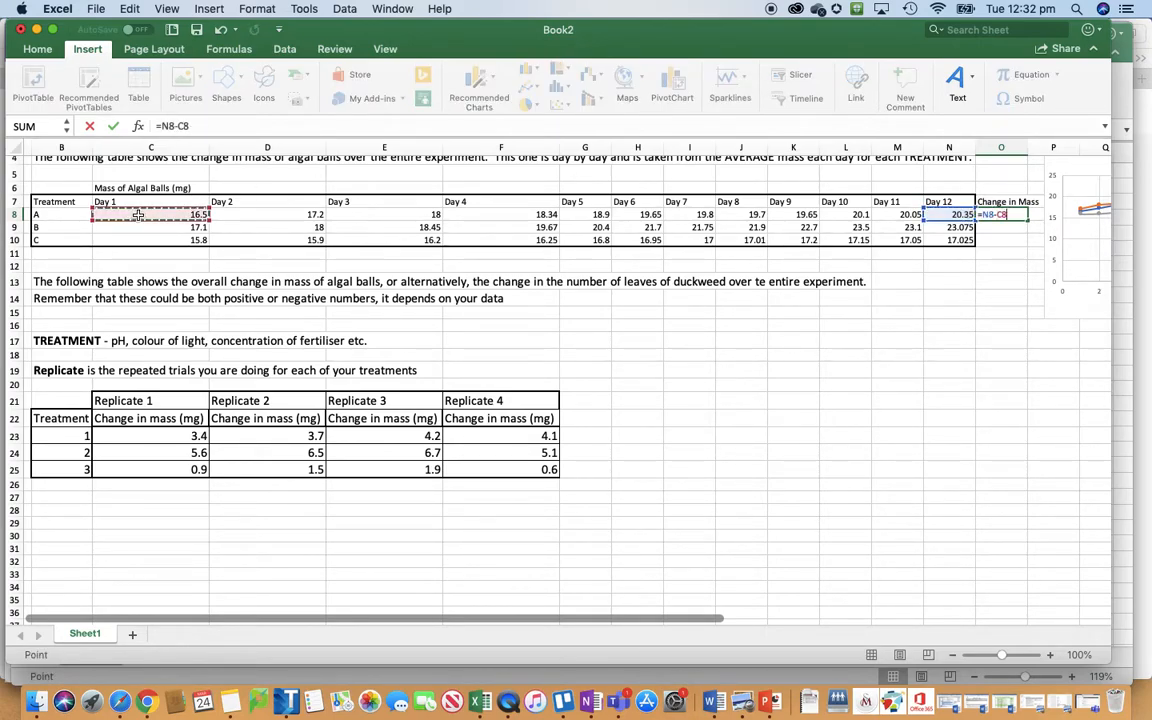
pyautogui.press('Return')
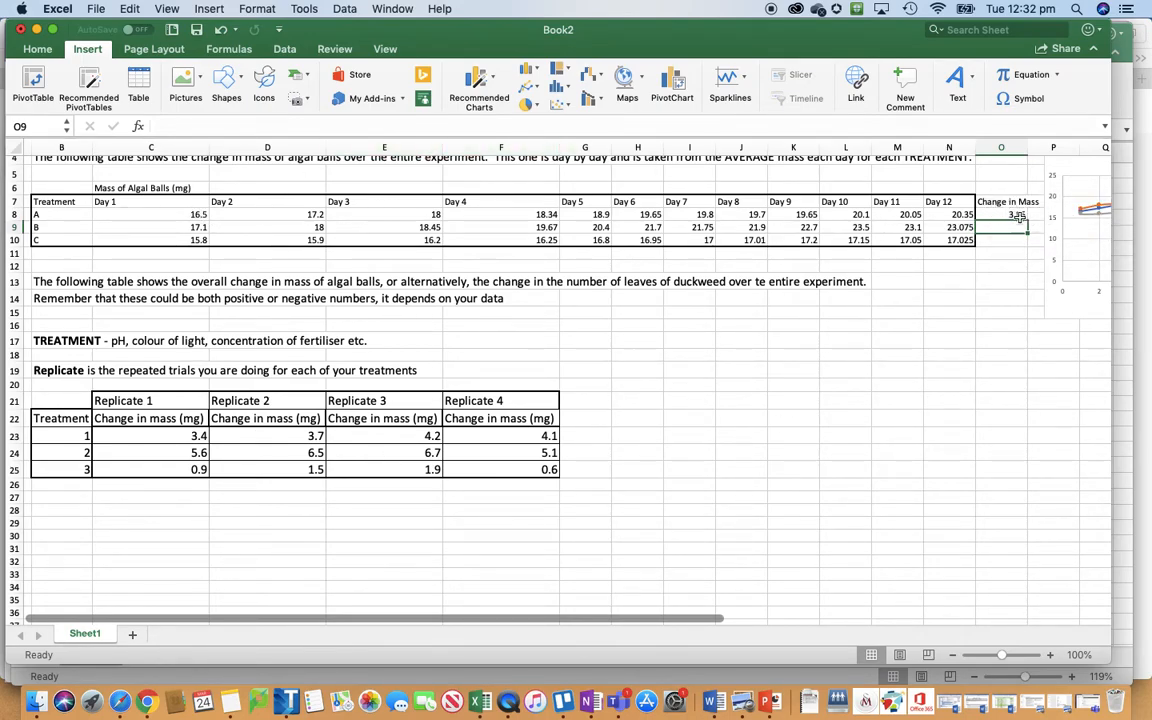
# Delete the change-in-mass formula in O8 and its heading in O7.
pyautogui.click(1010, 215)
pyautogui.press('Delete')
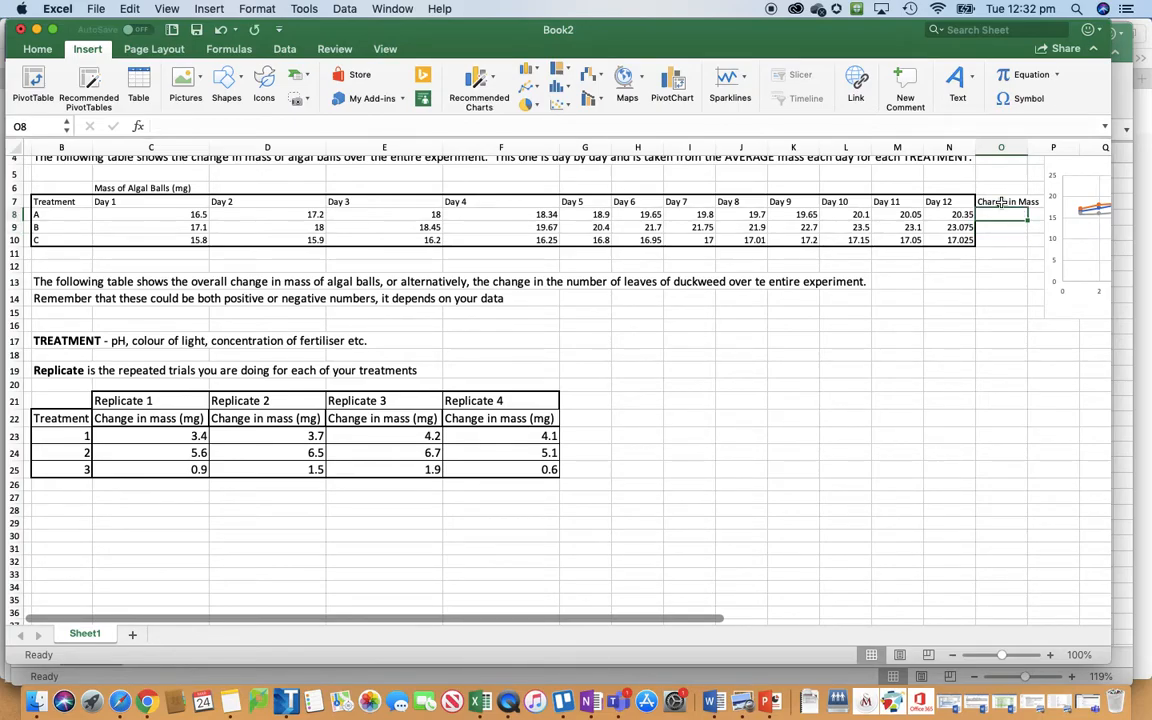
pyautogui.click(1002, 203)
pyautogui.press('Delete')
pyautogui.scroll(1, 285, 382)
pyautogui.hscroll(-1, 285, 382)
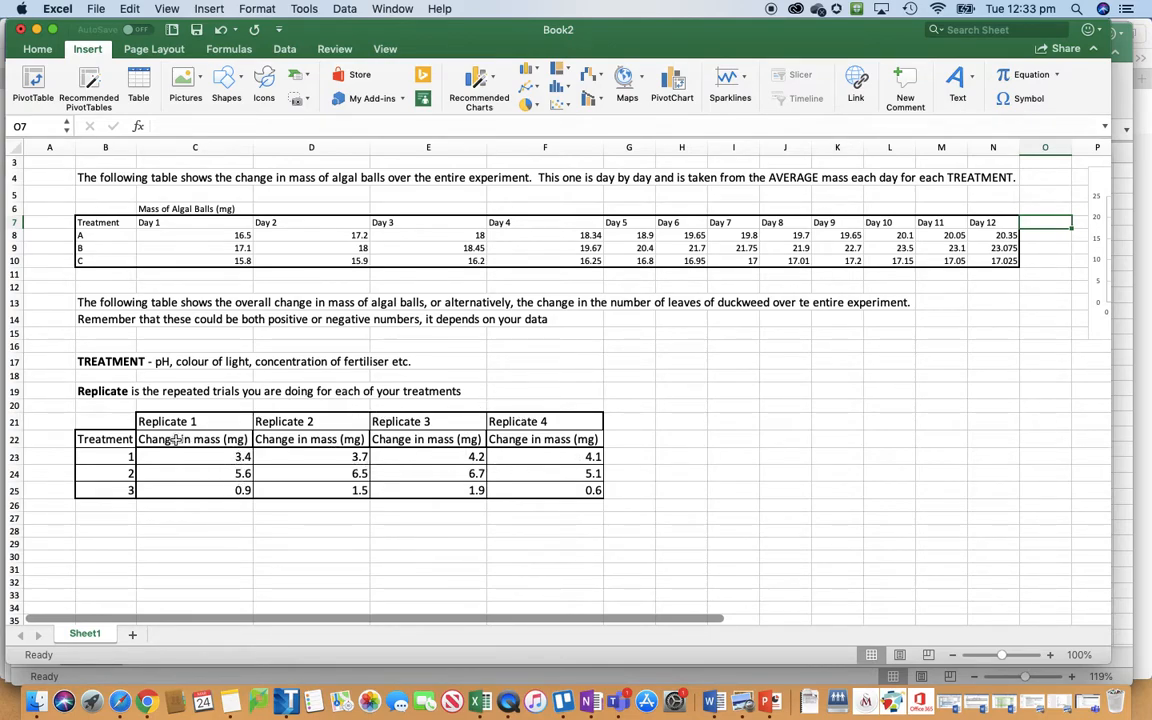
# Start a Descriptive Statistics analysis with the replicate data $C$23:$F$25 as the input range.
pyautogui.scroll(-4, 175, 450)
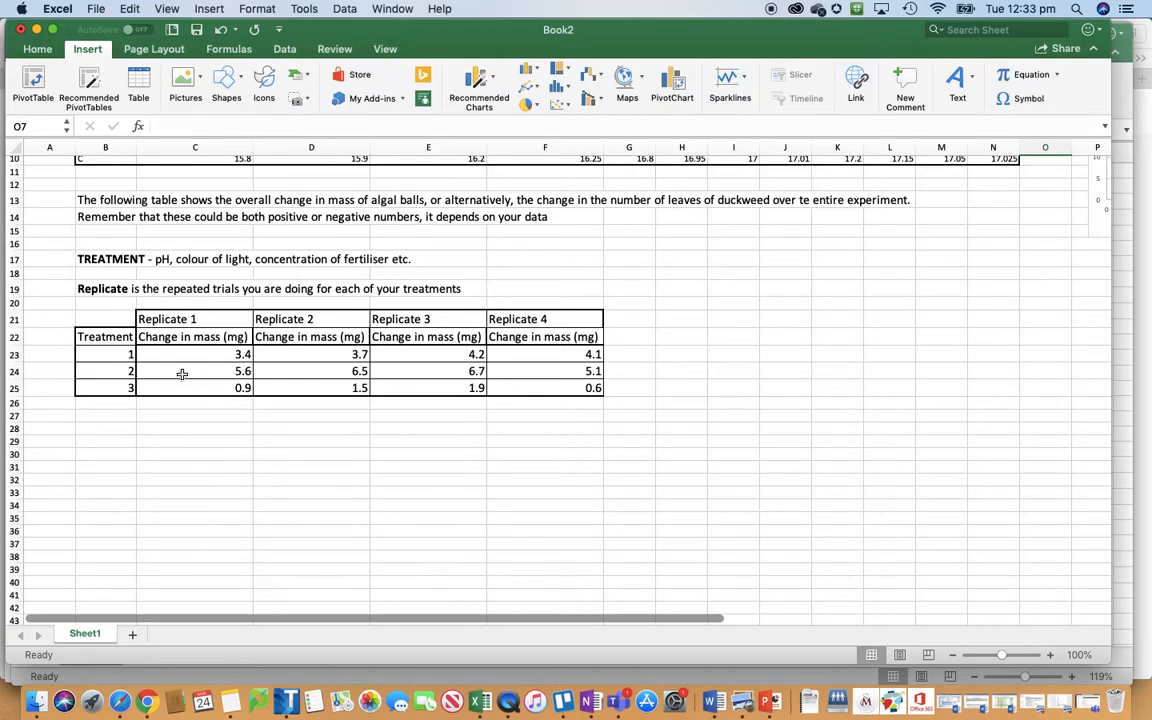
pyautogui.click(284, 52)
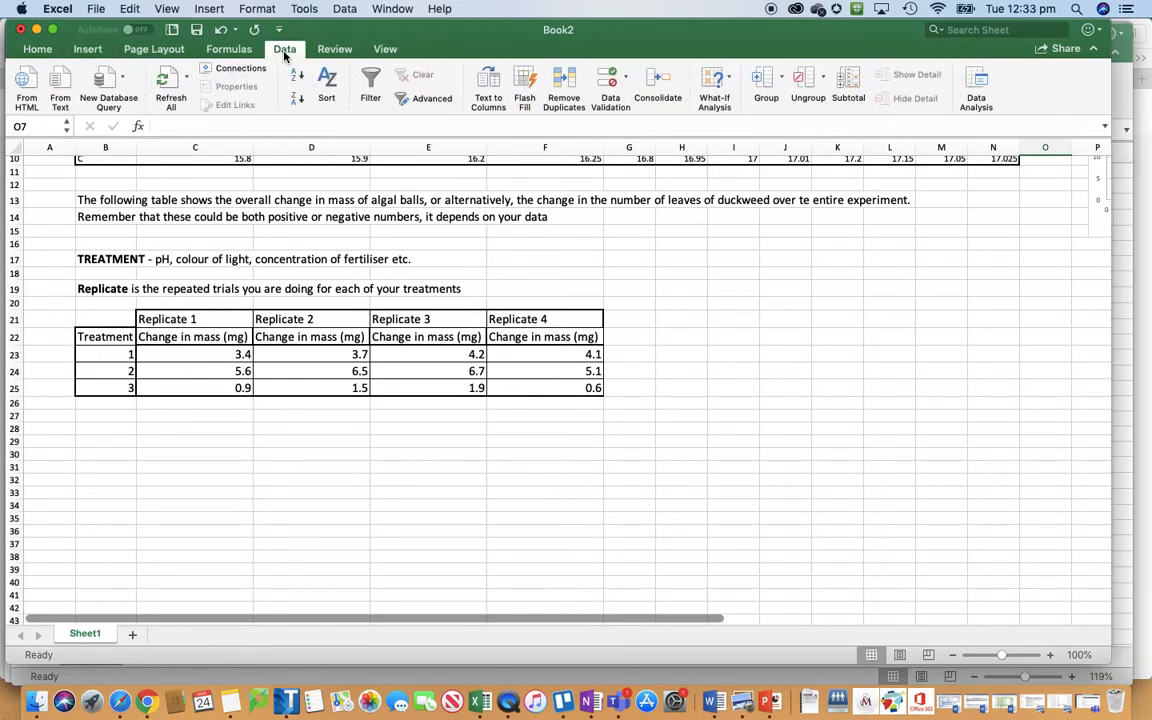
pyautogui.click(977, 82)
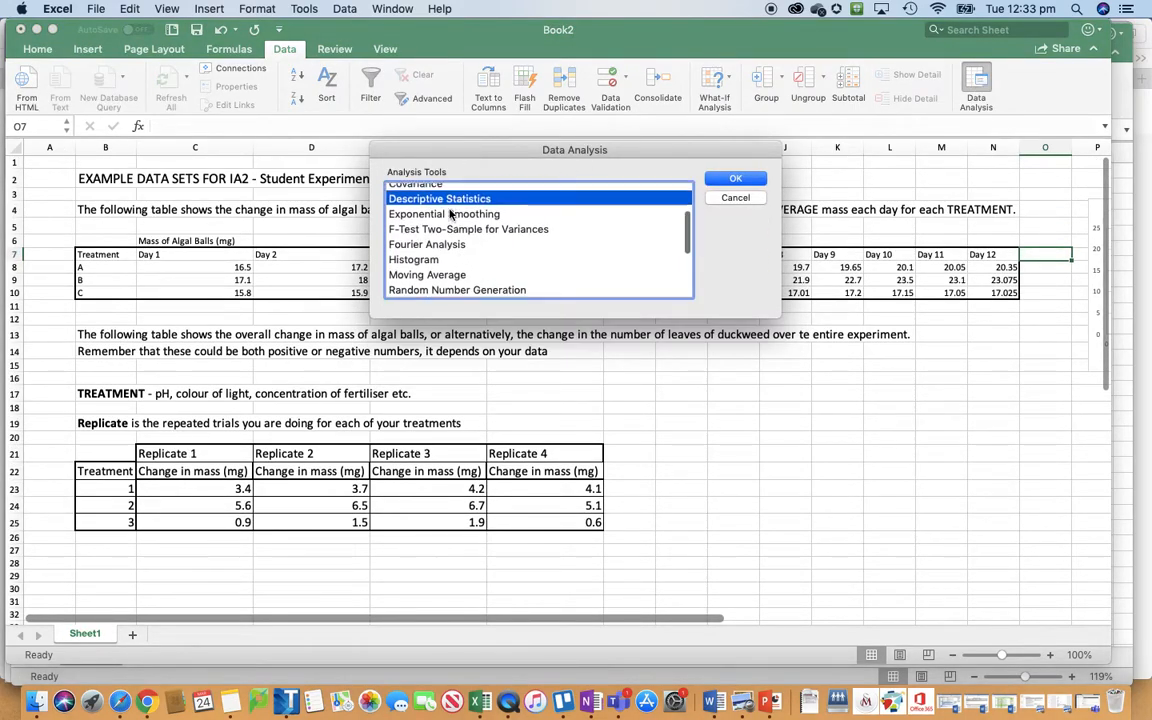
pyautogui.scroll(2, 470, 214)
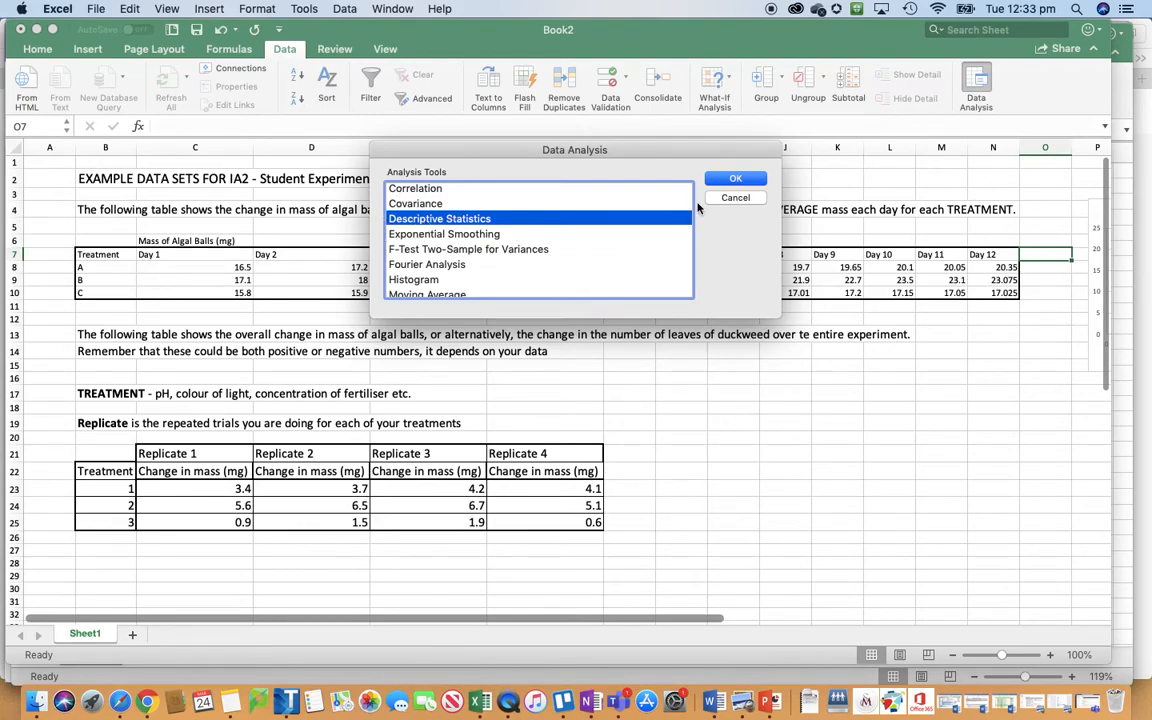
pyautogui.click(736, 180)
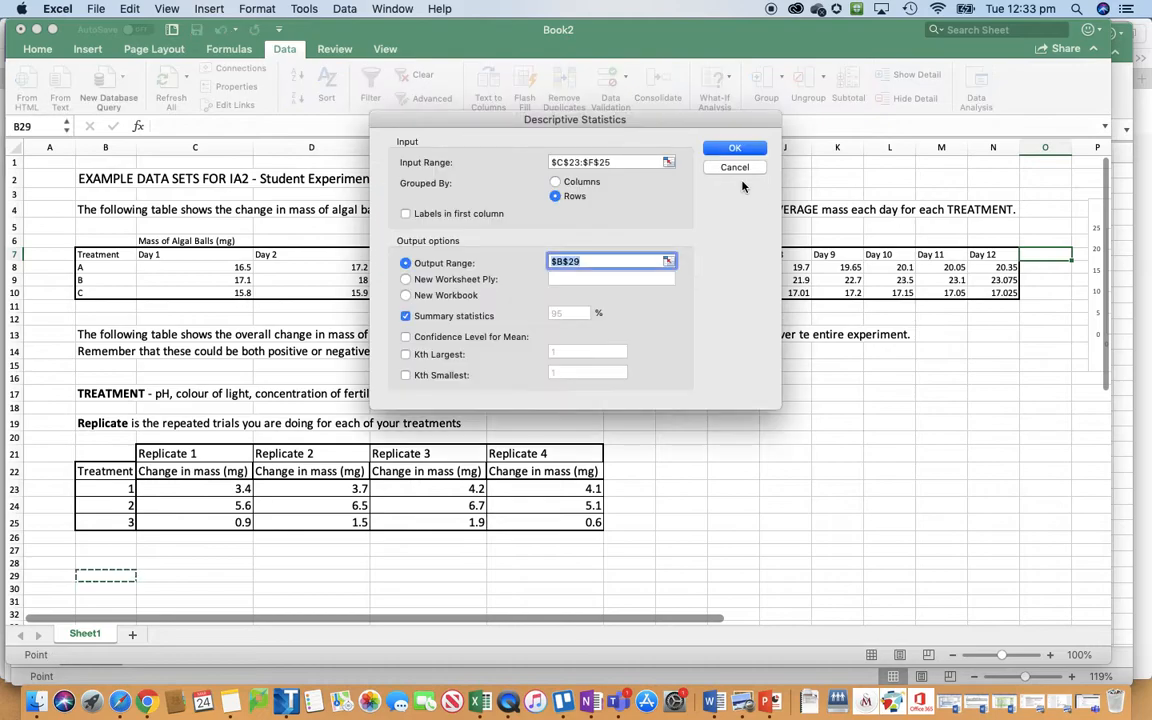
pyautogui.click(668, 162)
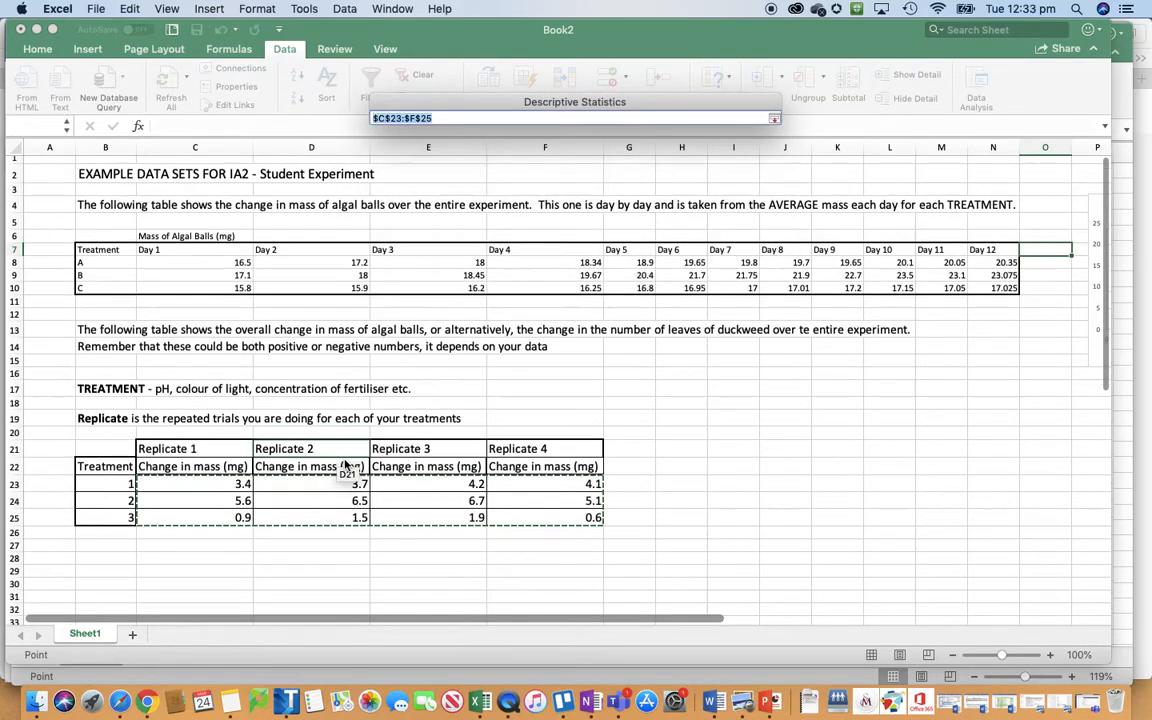
pyautogui.scroll(-5, 345, 466)
pyautogui.moveTo(178, 342); pyautogui.dragTo(562, 371)
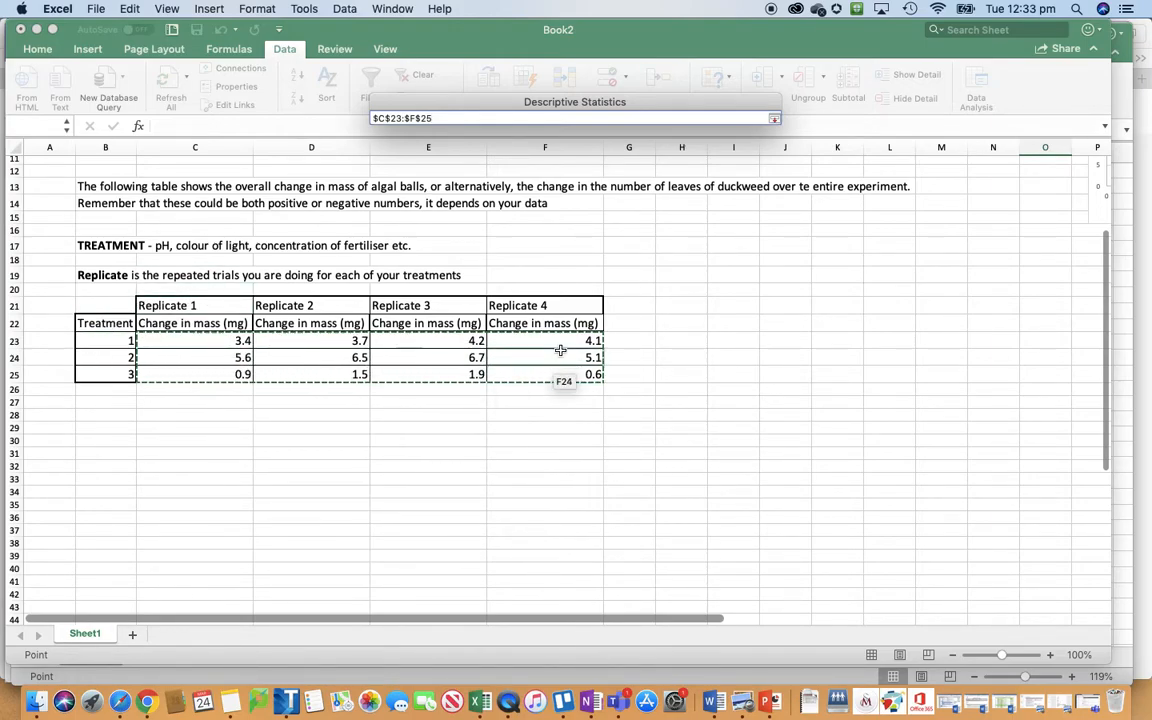
pyautogui.click(774, 118)
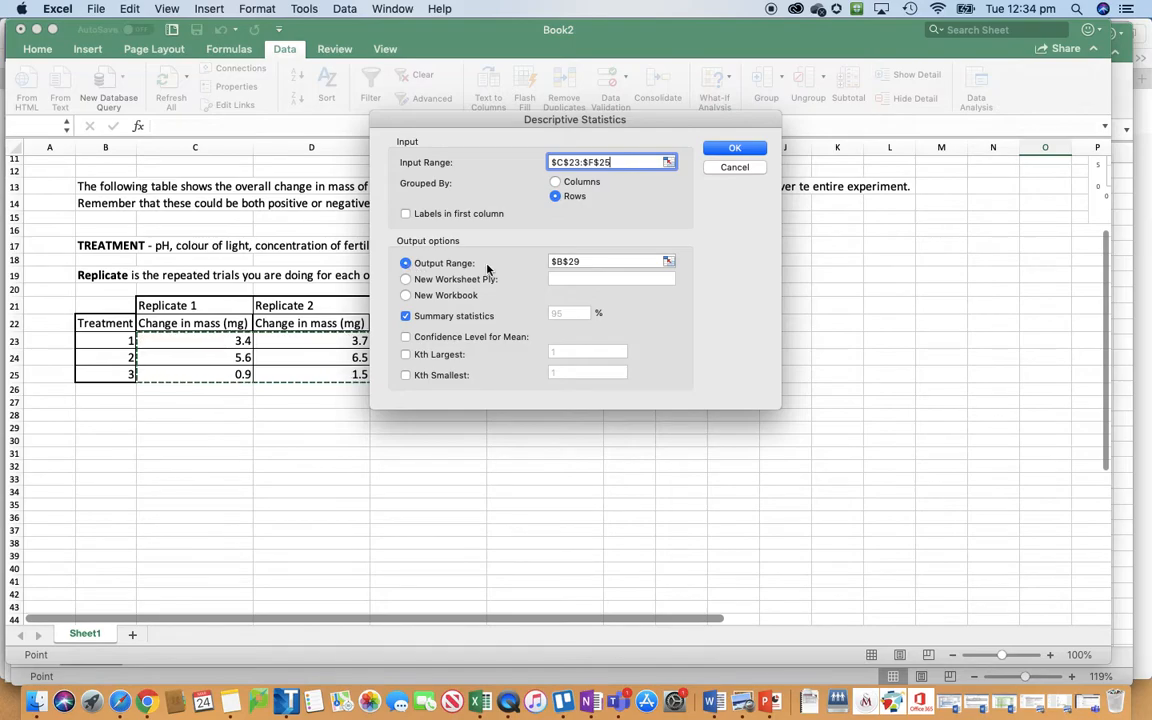
# Set the output range to $B$29 and generate the descriptive statistics.
pyautogui.click(668, 262)
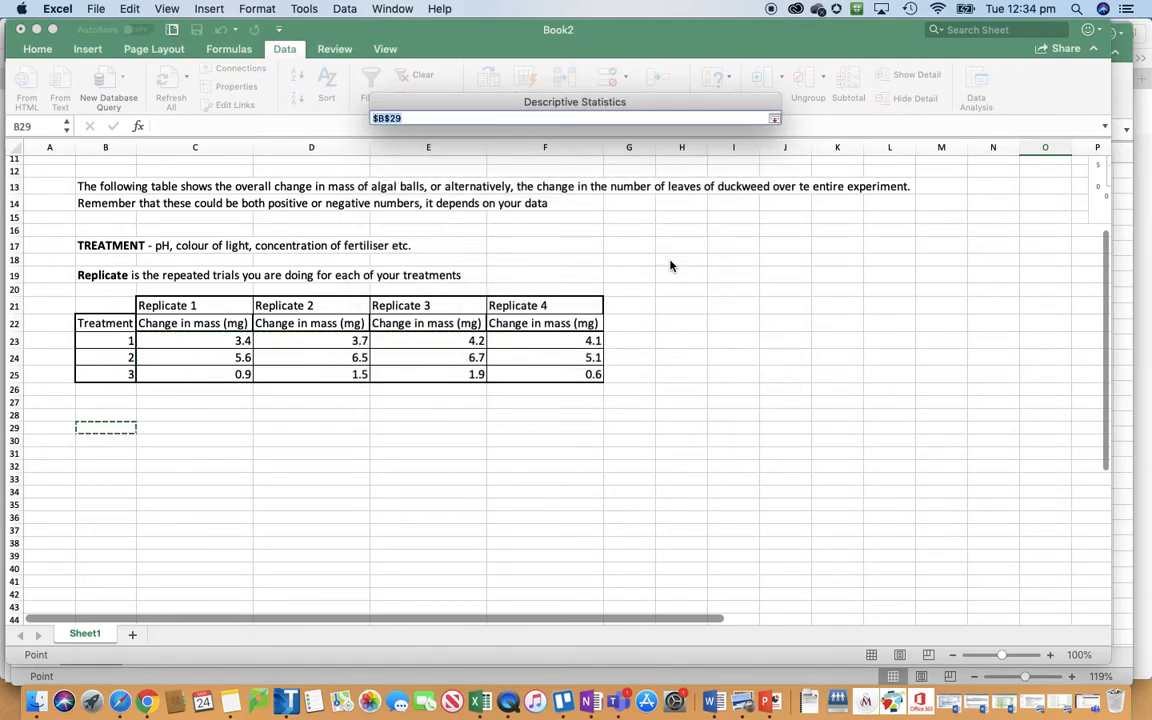
pyautogui.click(102, 429)
pyautogui.click(774, 119)
pyautogui.click(748, 147)
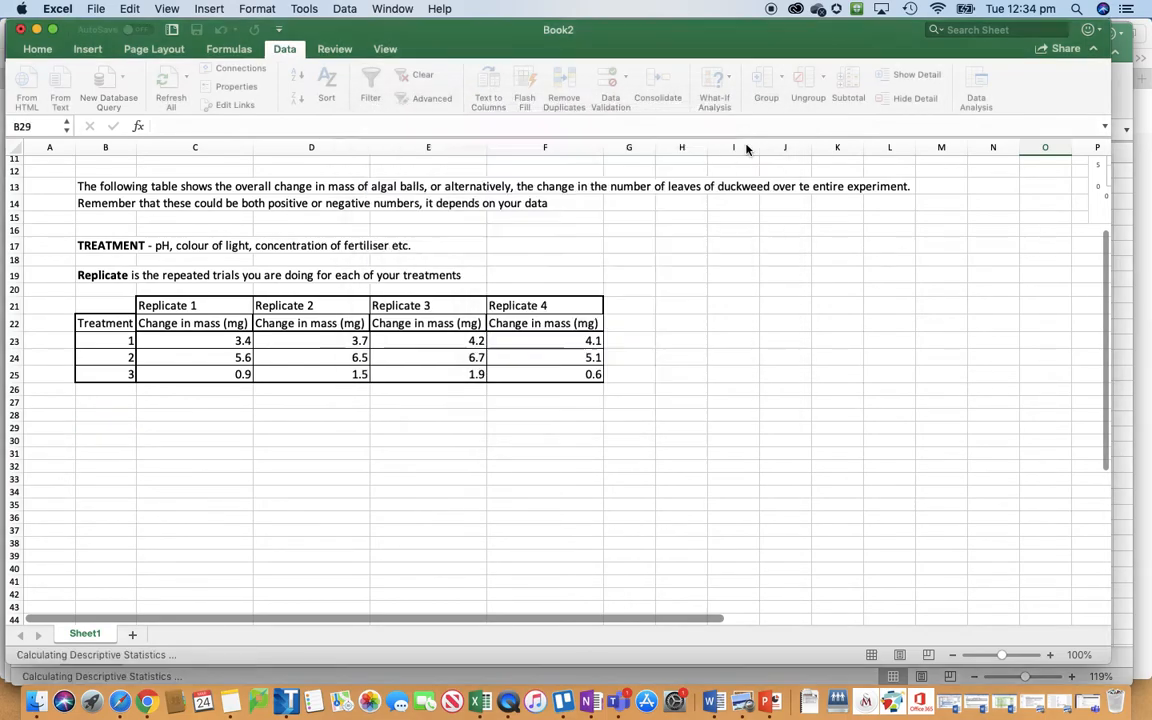
# Rename the statistics table headings Row1, Row2 and Row3 to TREATMENT 1, TREATMENT 2 and TREATMENT 3.
pyautogui.scroll(-5, 776, 397)
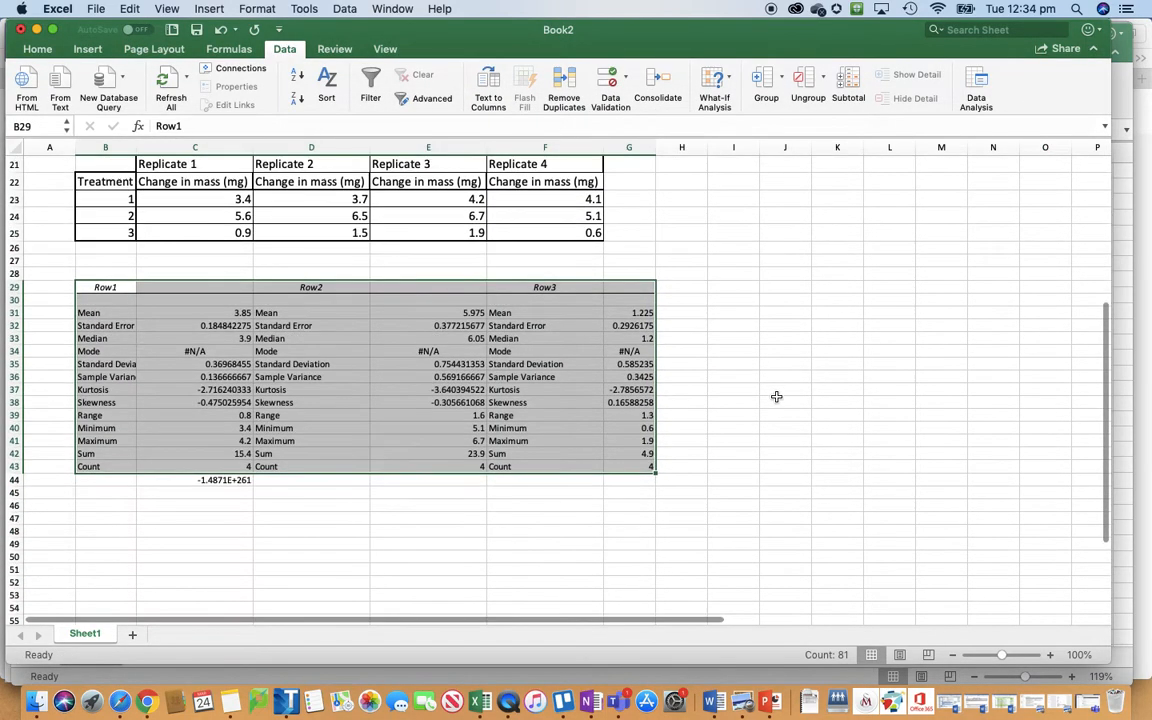
pyautogui.click(105, 289)
pyautogui.write('TREATMENT 1')
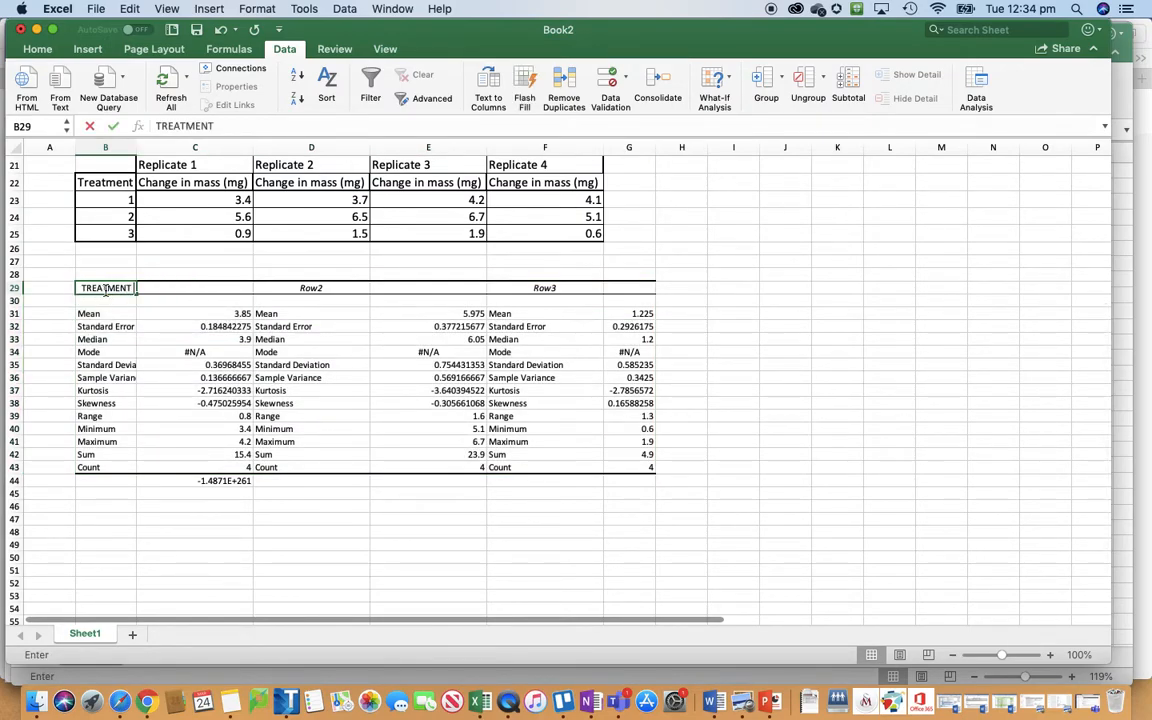
pyautogui.click(284, 287)
pyautogui.write('TREATME')
pyautogui.press('BackSpace')
pyautogui.write('MENT 2')
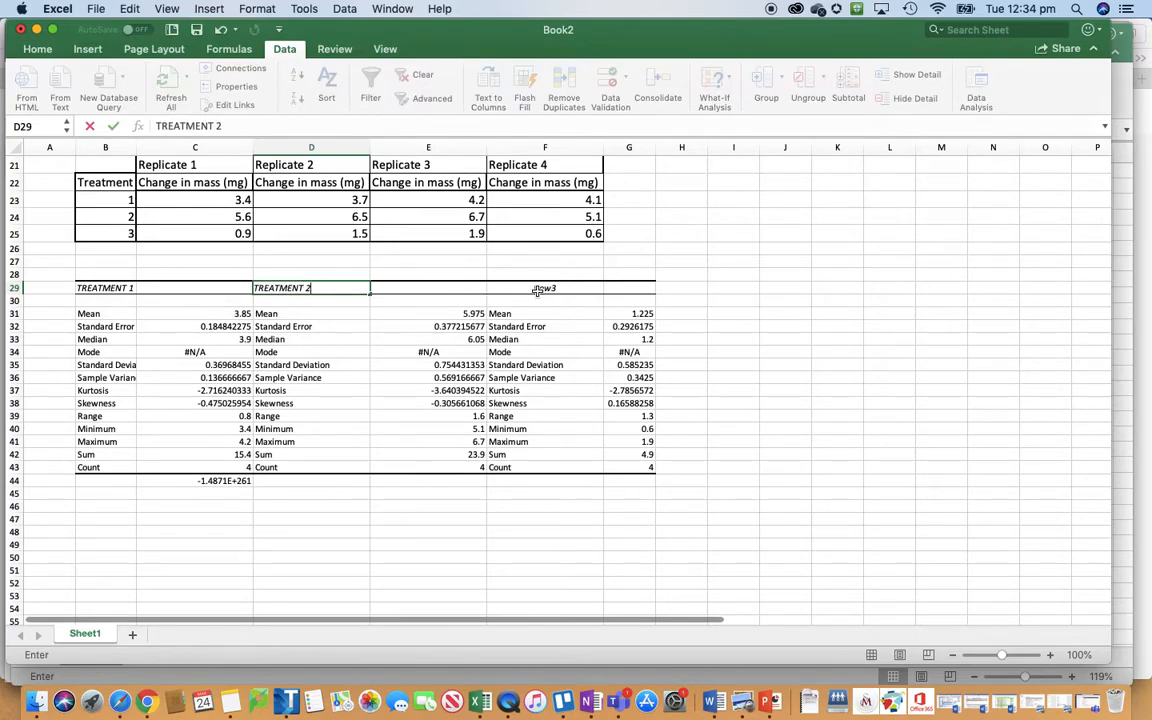
pyautogui.click(537, 290)
pyautogui.write('TREATMENT3')
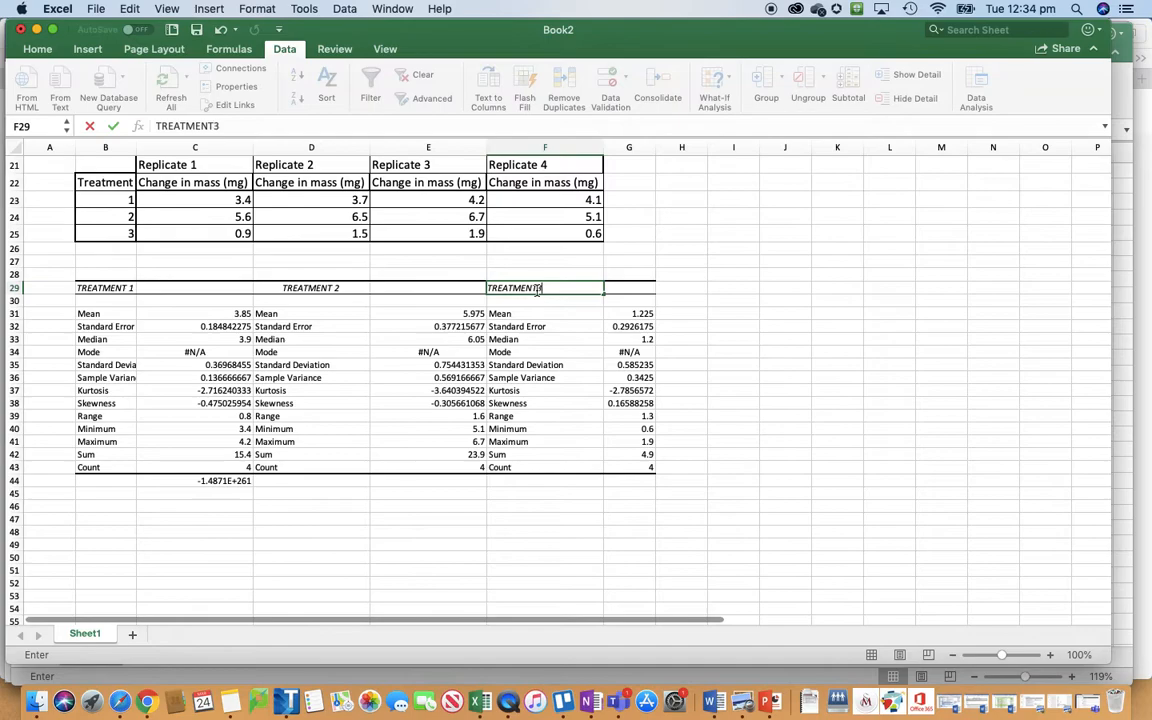
pyautogui.click(785, 326)
pyautogui.doubleClick(538, 288)
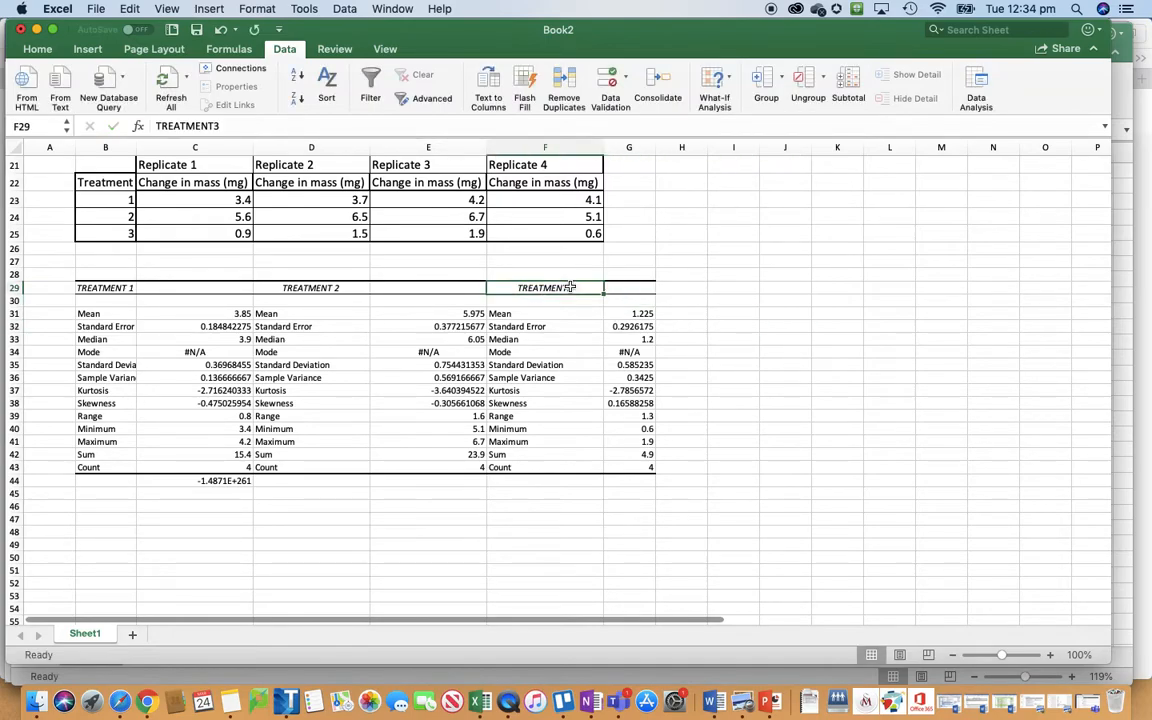
pyautogui.click(787, 364)
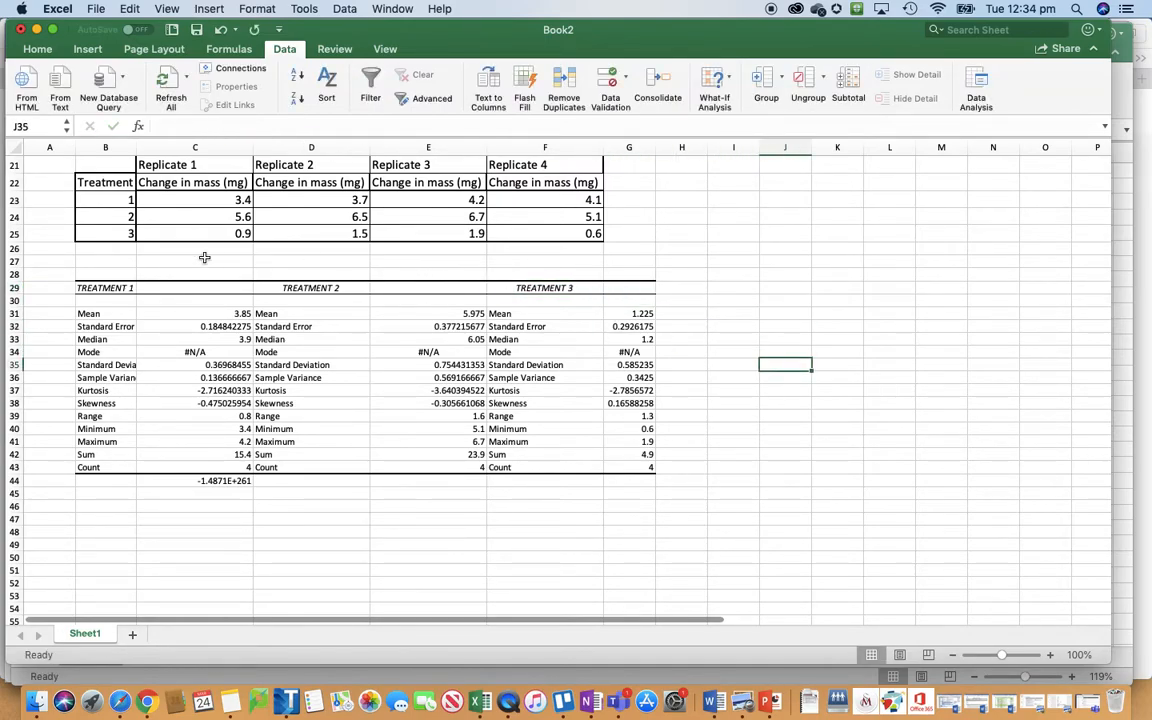
# Highlight the Mean and Standard Error rows of all three treatments, B31:G32, with a yellow fill.
pyautogui.moveTo(104, 312); pyautogui.dragTo(632, 314)
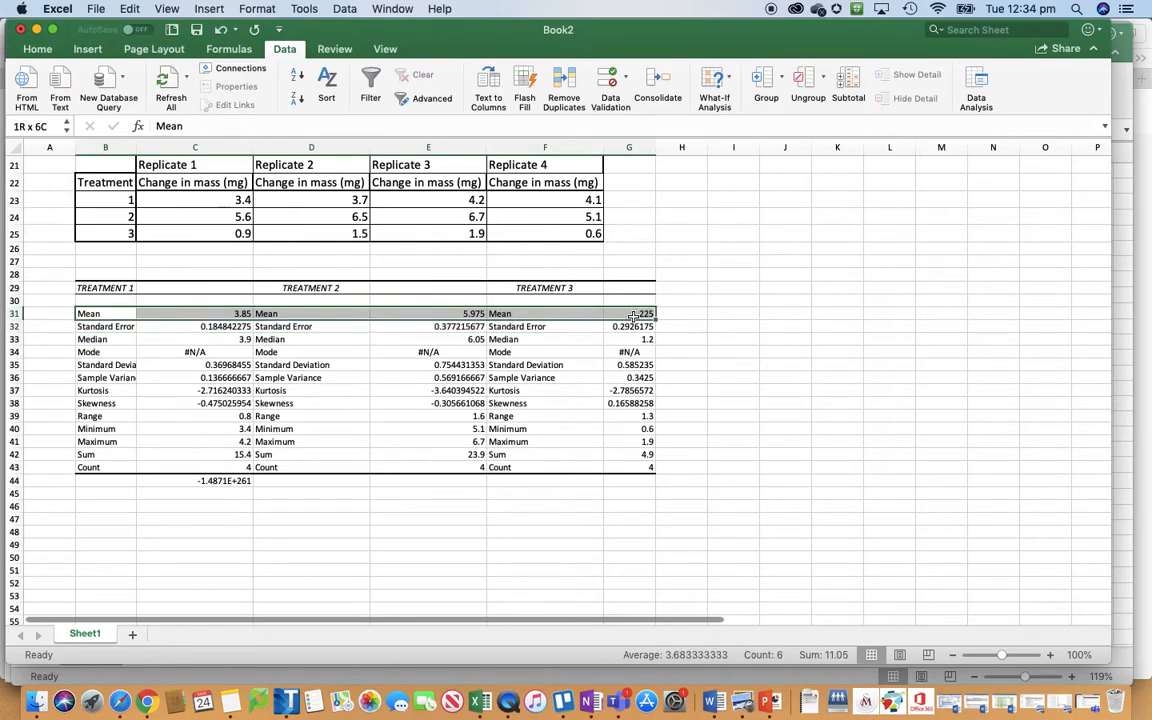
pyautogui.click(188, 339)
pyautogui.moveTo(100, 313); pyautogui.dragTo(630, 326)
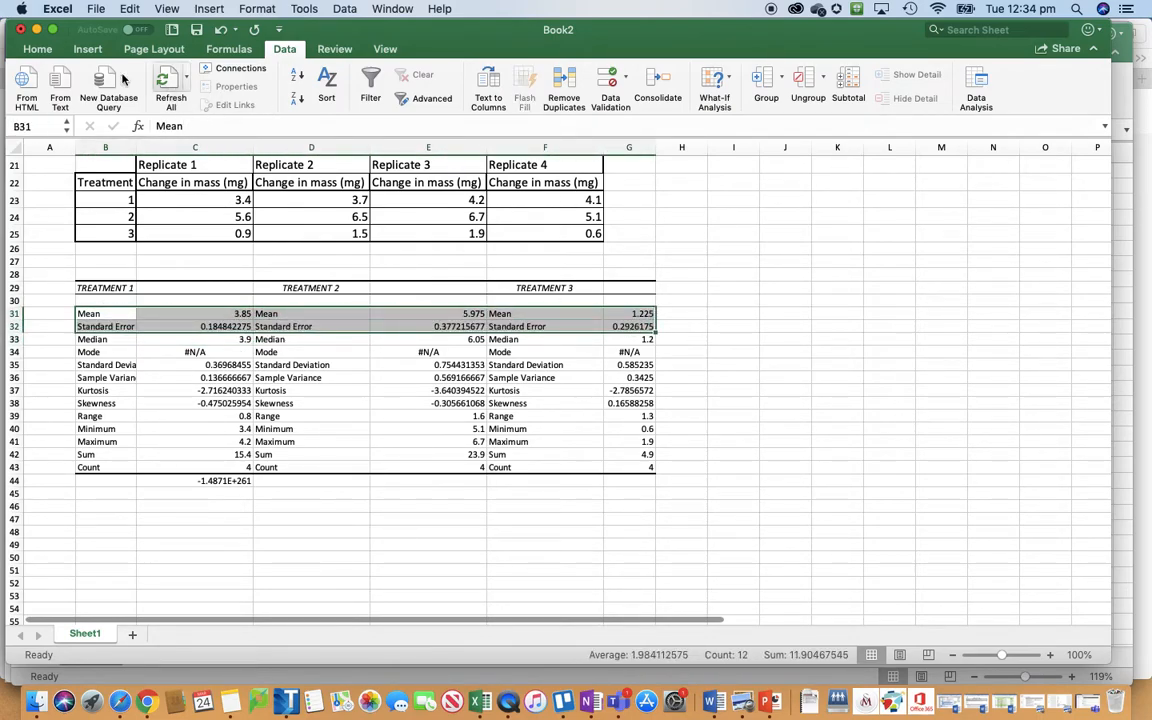
pyautogui.click(43, 52)
pyautogui.click(247, 98)
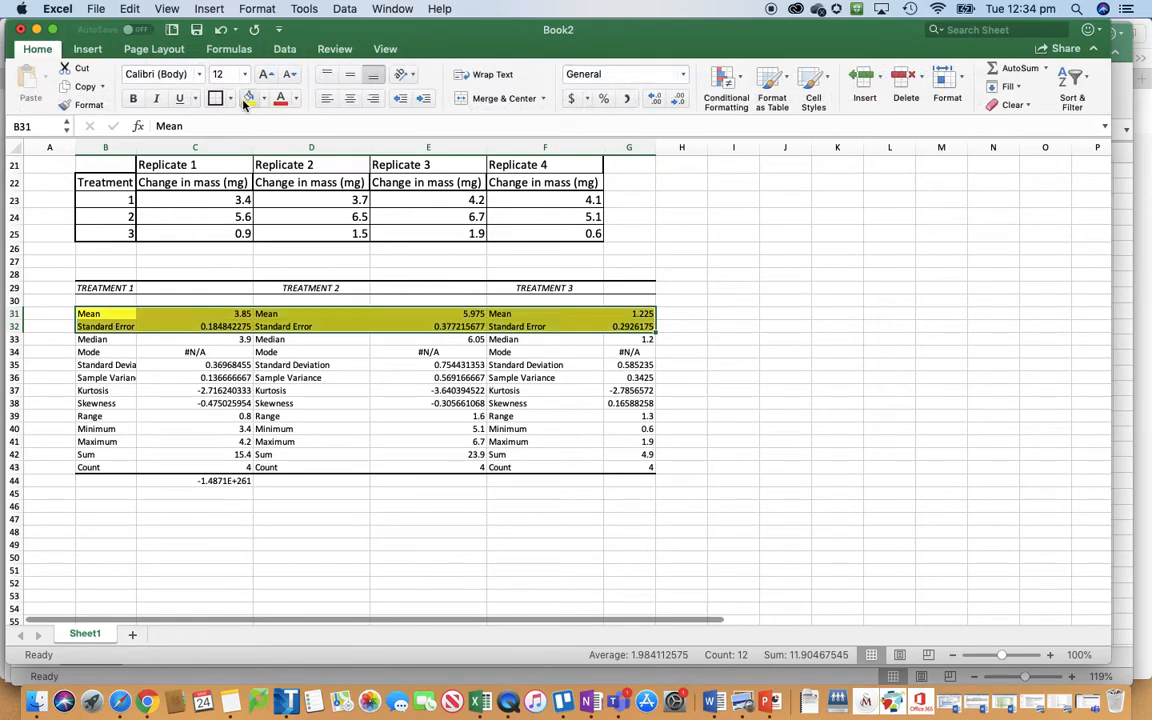
pyautogui.click(319, 532)
# Copy the treatment headings, means and standard errors in B29:G32 to B46 and delete the blank row 47.
pyautogui.moveTo(155, 291); pyautogui.dragTo(655, 326)
pyautogui.press('super+c')
pyautogui.click(103, 507)
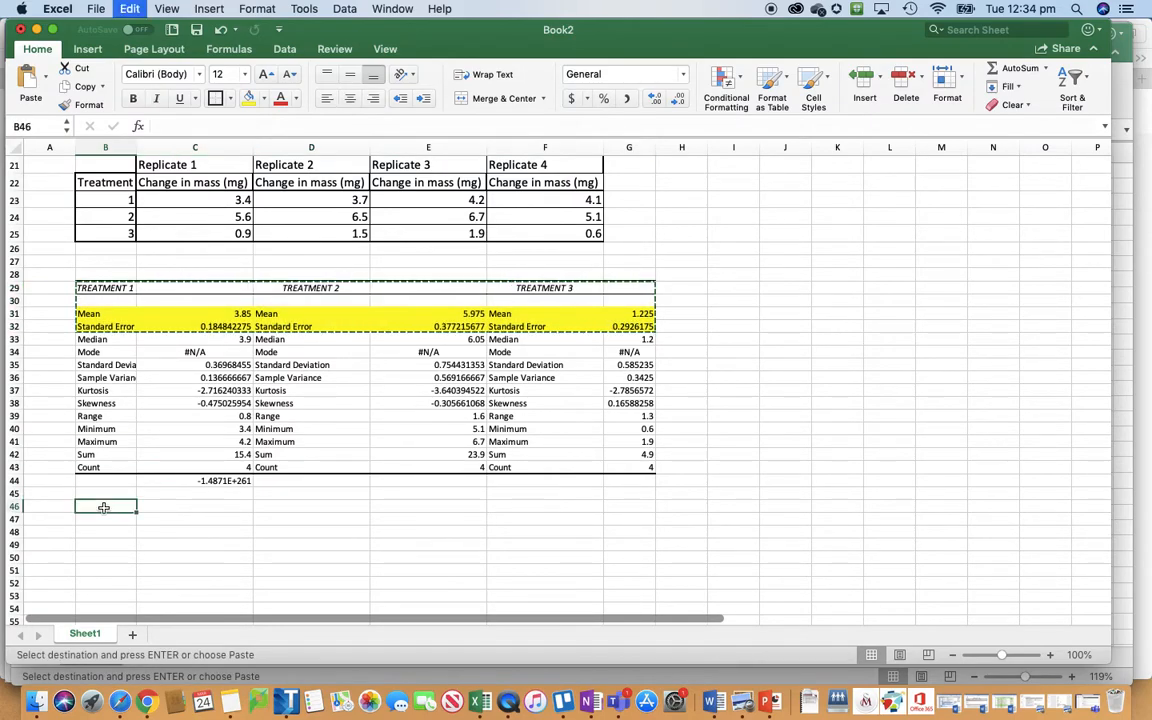
pyautogui.press('super+v')
pyautogui.click(16, 519)
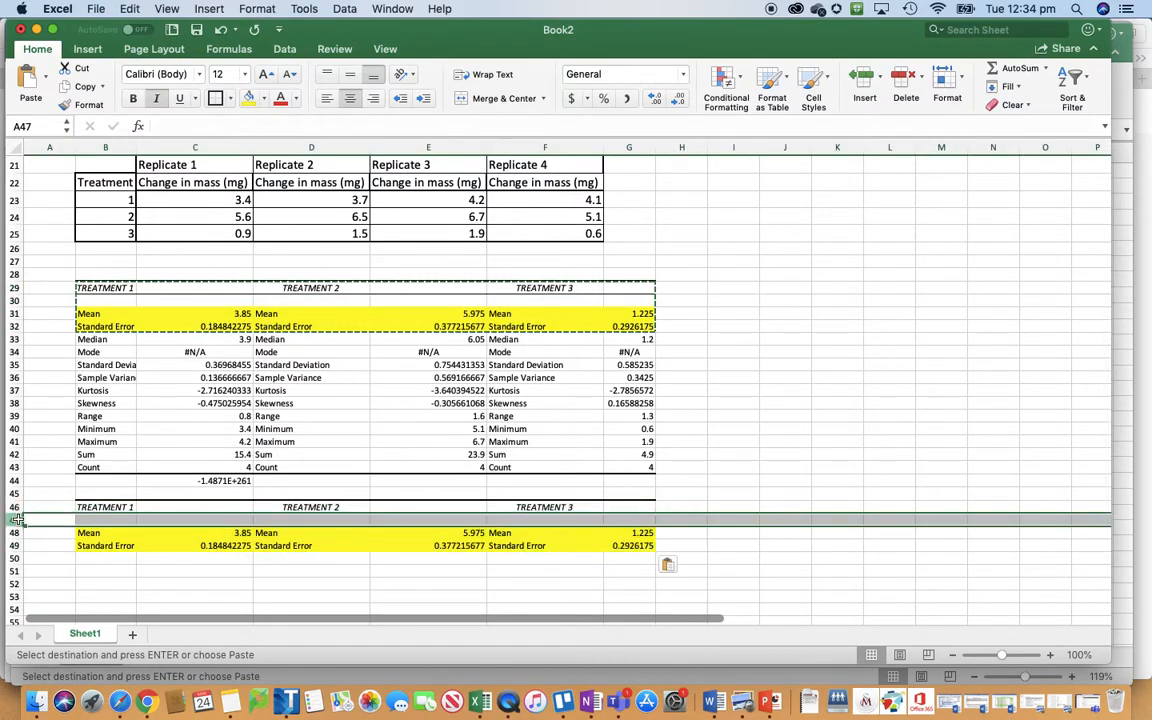
pyautogui.rightClick(16, 519)
pyautogui.click(58, 586)
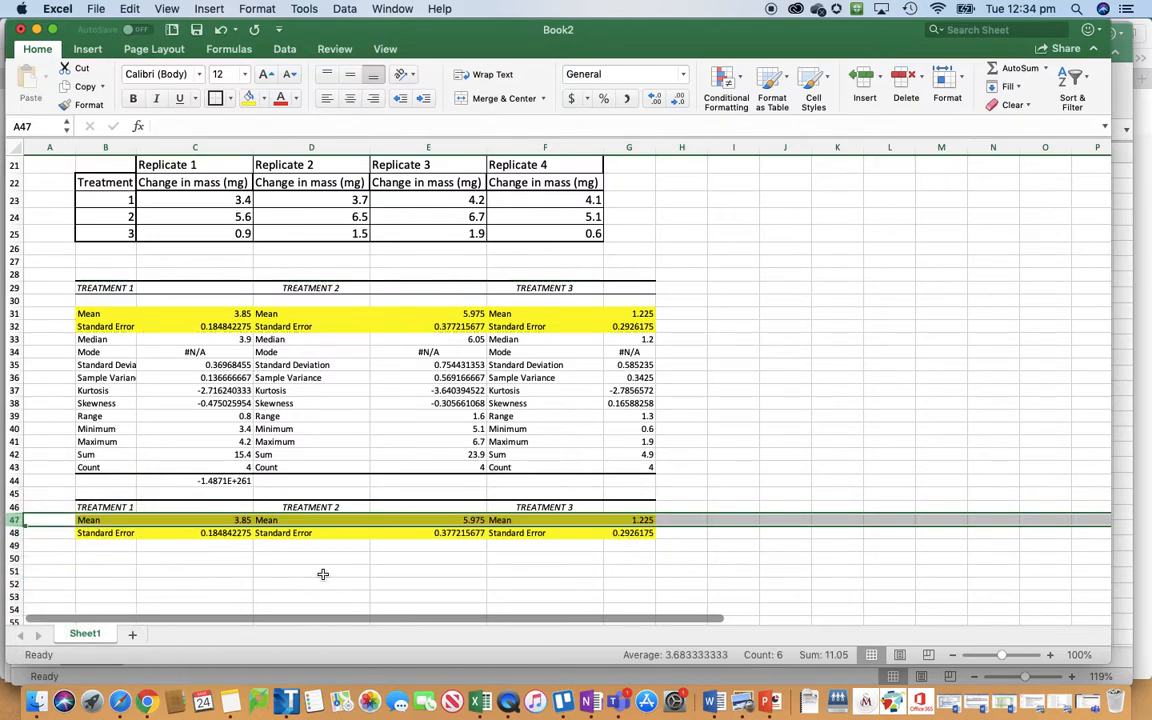
pyautogui.click(773, 465)
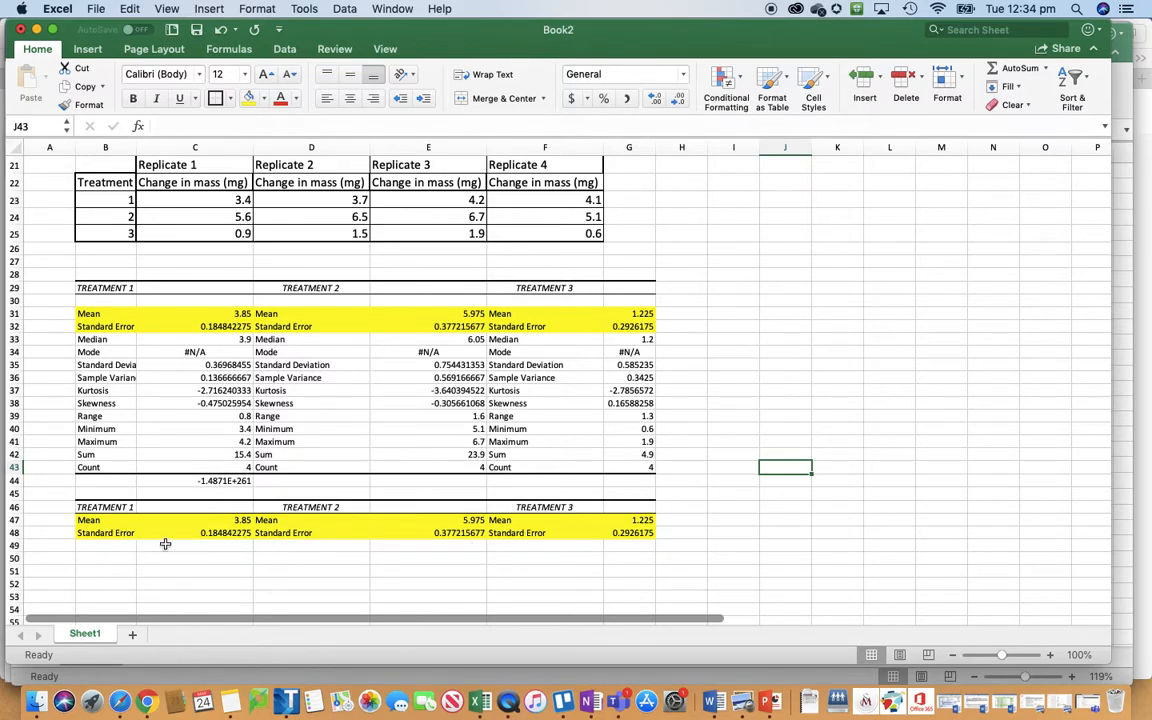
# Enter TREATMENT 1 in B50 and fill the heading series across to TREATMENT 3 in D50.
pyautogui.scroll(-1, 233, 521)
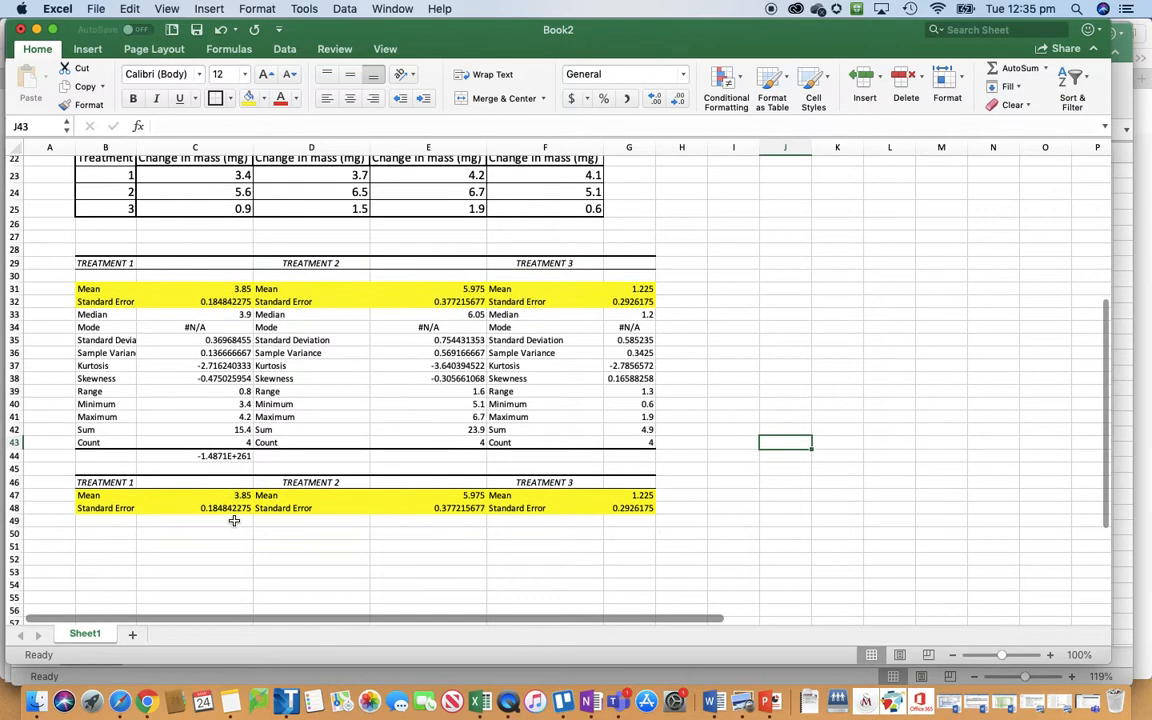
pyautogui.scroll(-3, 185, 530)
pyautogui.click(115, 497)
pyautogui.write('TREATME')
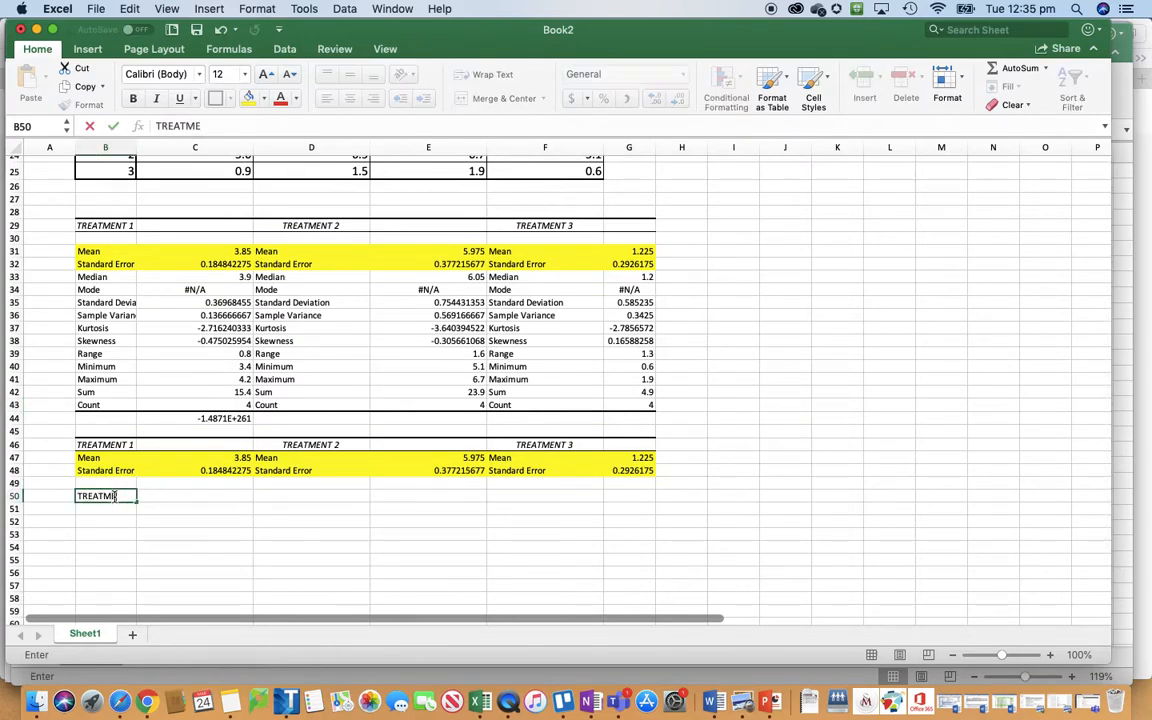
pyautogui.press('Return')
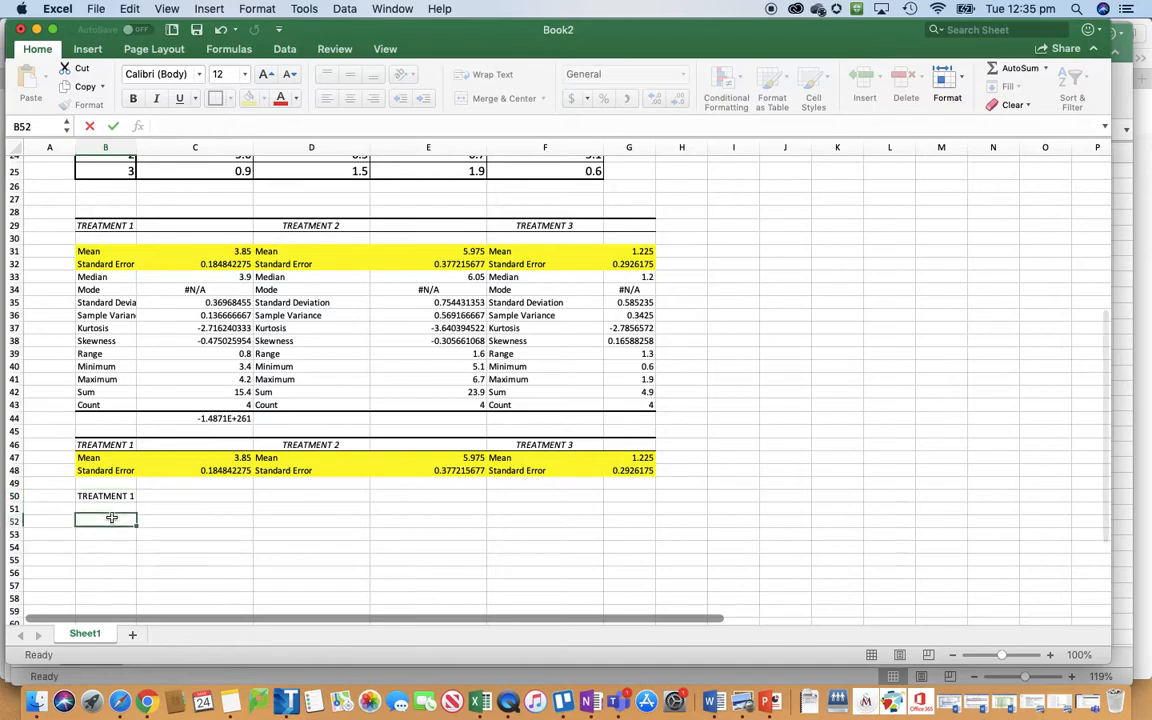
pyautogui.click(113, 496)
pyautogui.moveTo(136, 501); pyautogui.dragTo(335, 500)
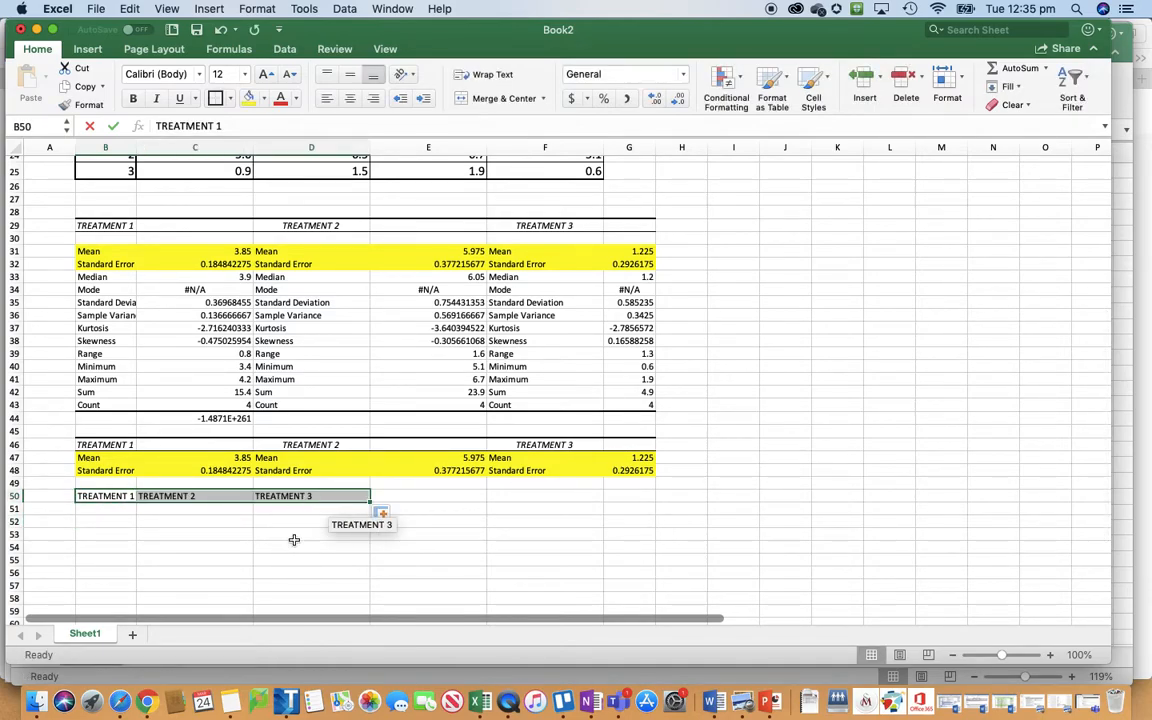
# Copy Treatment 1's mean and standard error from C47:C48 to B51:B52 under the TREATMENT 1 heading.
pyautogui.click(216, 460)
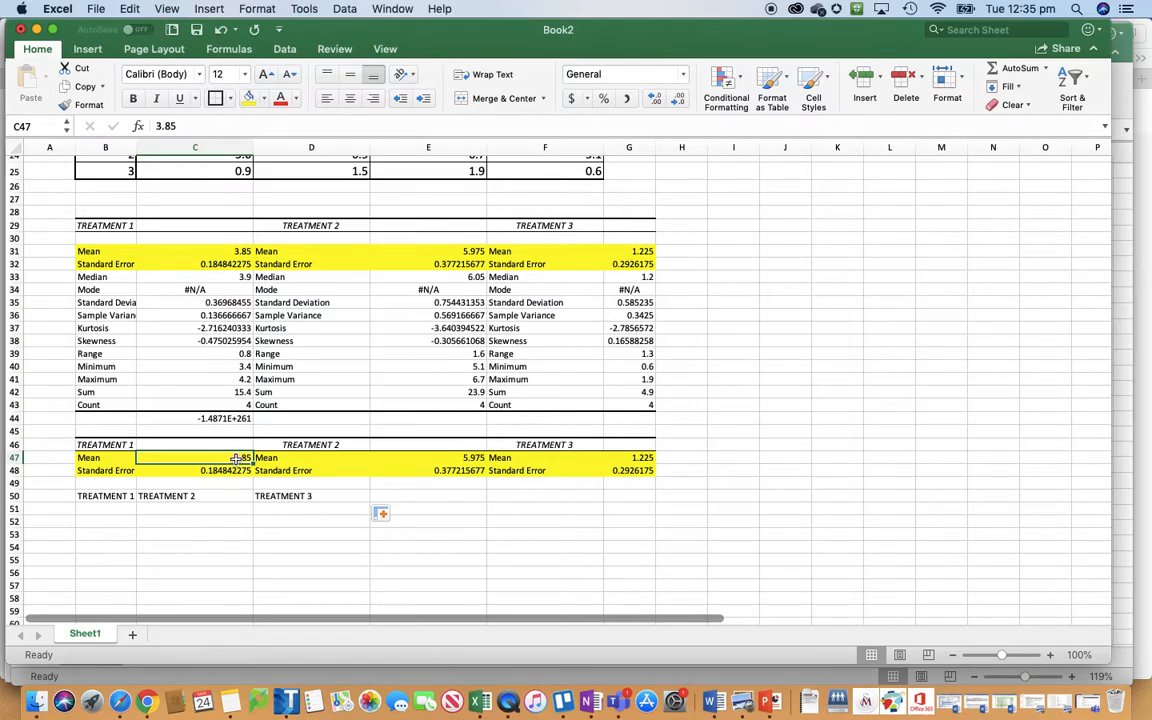
pyautogui.moveTo(237, 458); pyautogui.dragTo(226, 468)
pyautogui.press('super+c')
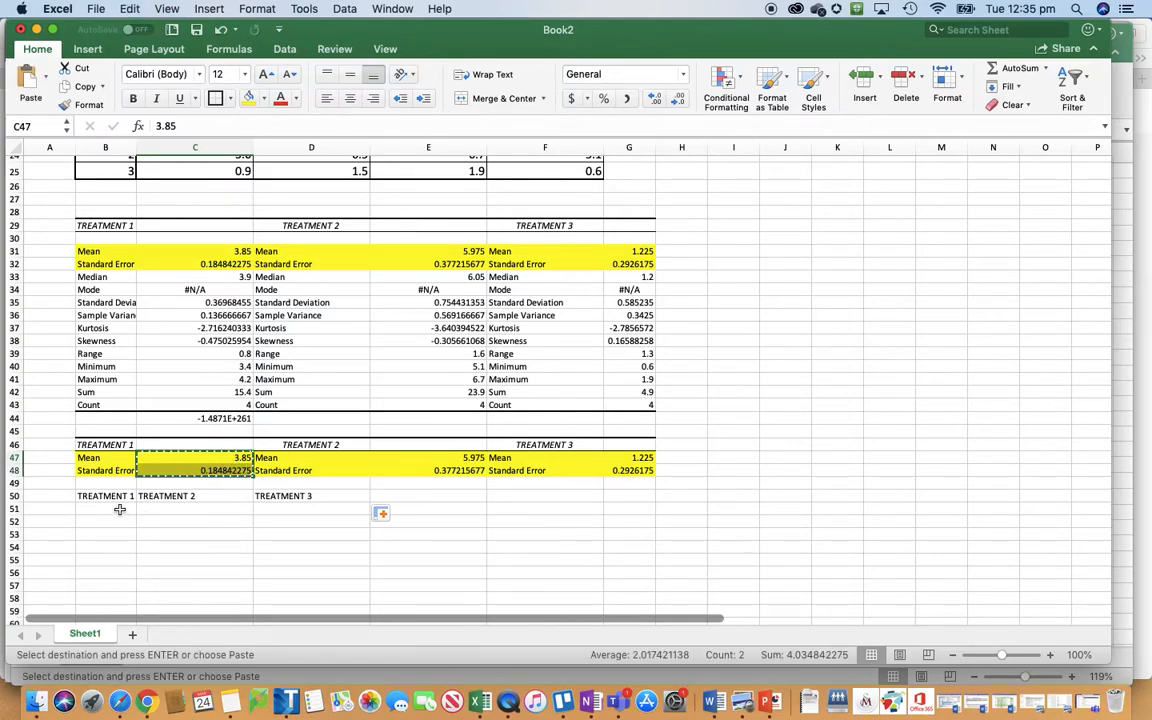
pyautogui.click(120, 510)
pyautogui.press('super+v')
# Copy Treatment 2's mean and standard error from E47:E48 to C51, and Treatment 3's from G47:G48 to D51.
pyautogui.moveTo(455, 458); pyautogui.dragTo(461, 473)
pyautogui.press('super+c')
pyautogui.click(195, 510)
pyautogui.press('super+v')
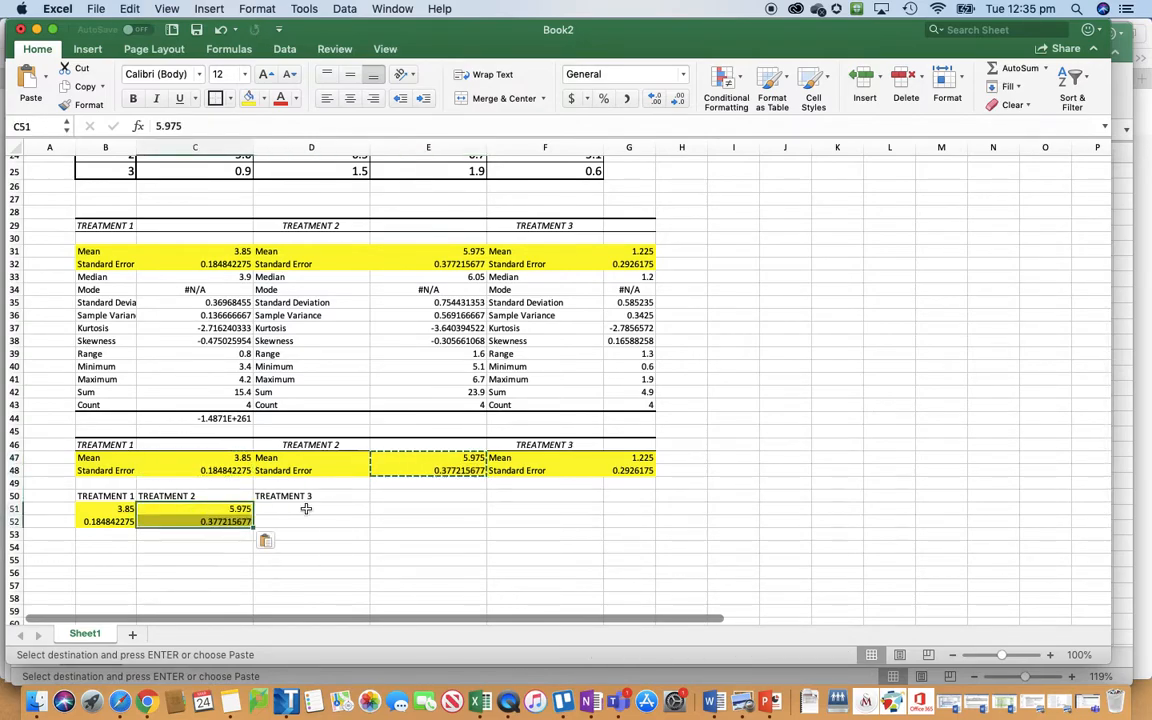
pyautogui.moveTo(631, 458); pyautogui.dragTo(631, 469)
pyautogui.press('super+c')
pyautogui.click(276, 510)
pyautogui.press('super+v')
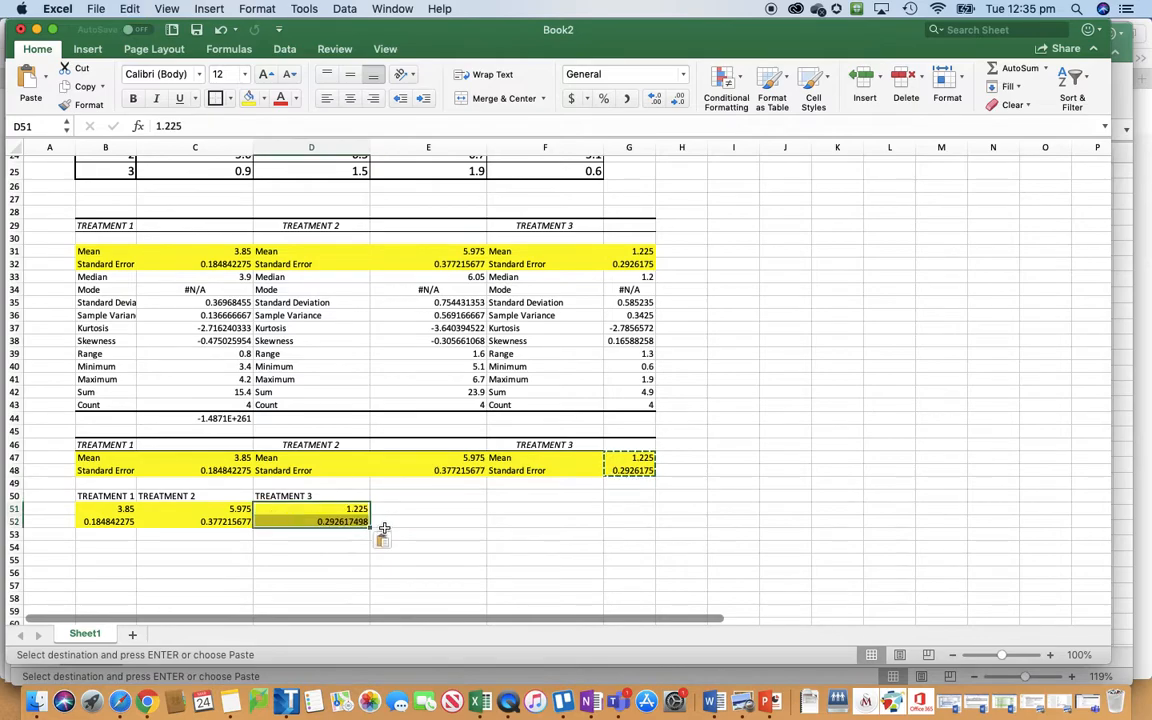
pyautogui.click(568, 537)
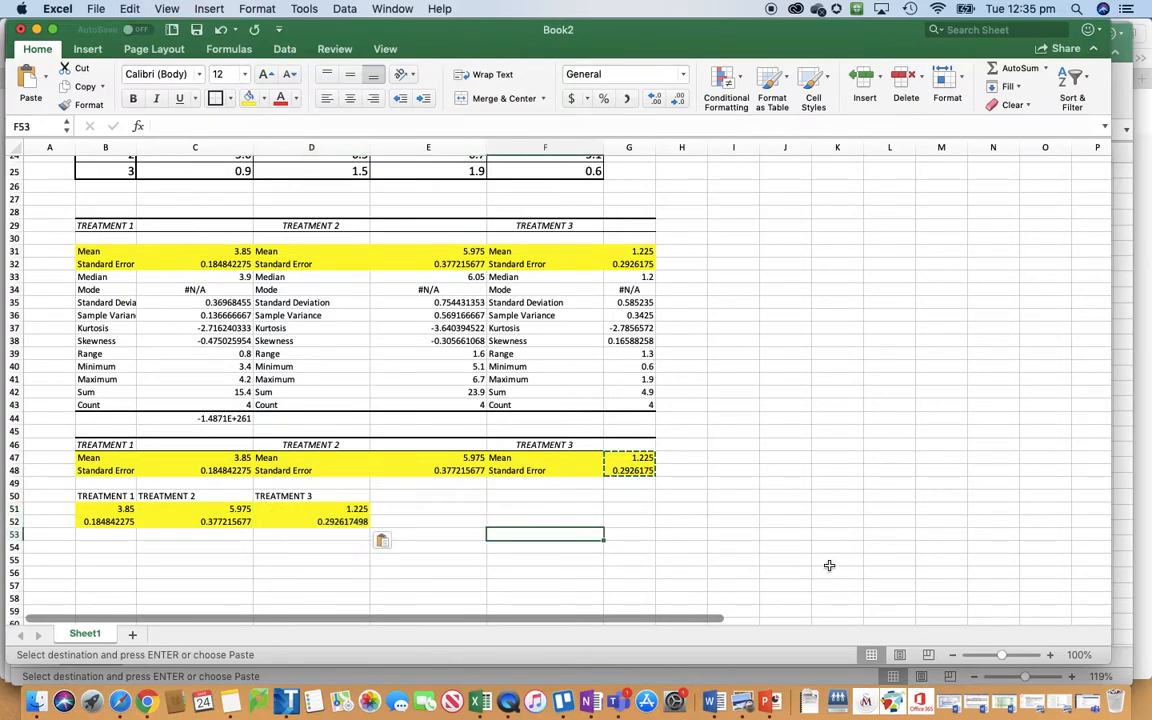
# Label the summary rows MEAN in A51 and STANDARD ERROR in A52, and widen column A to fit the labels.
pyautogui.click(51, 508)
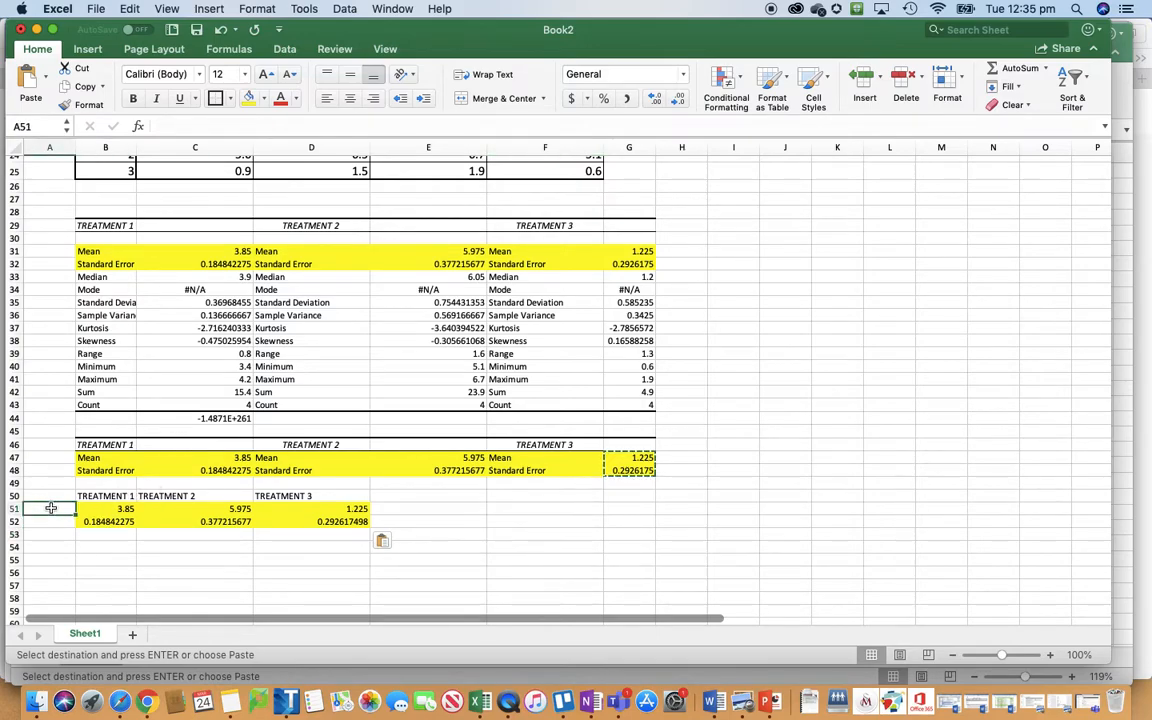
pyautogui.write('MEAN')
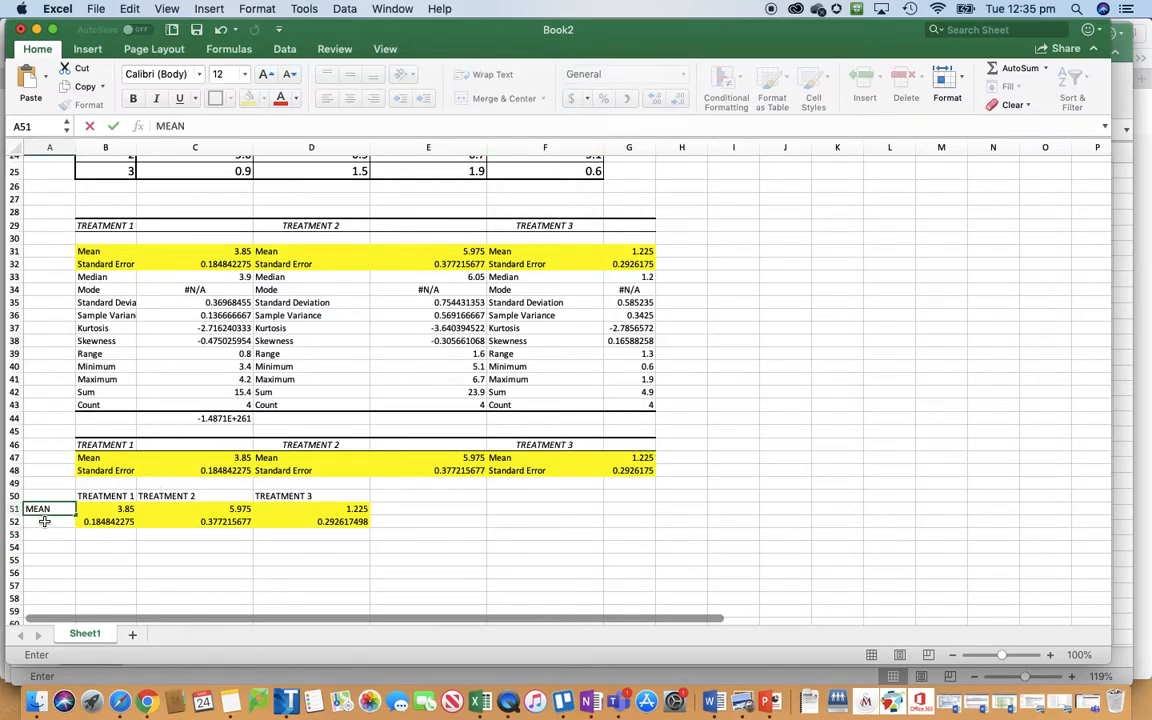
pyautogui.press('Return')
pyautogui.write('STANDARD ERROR')
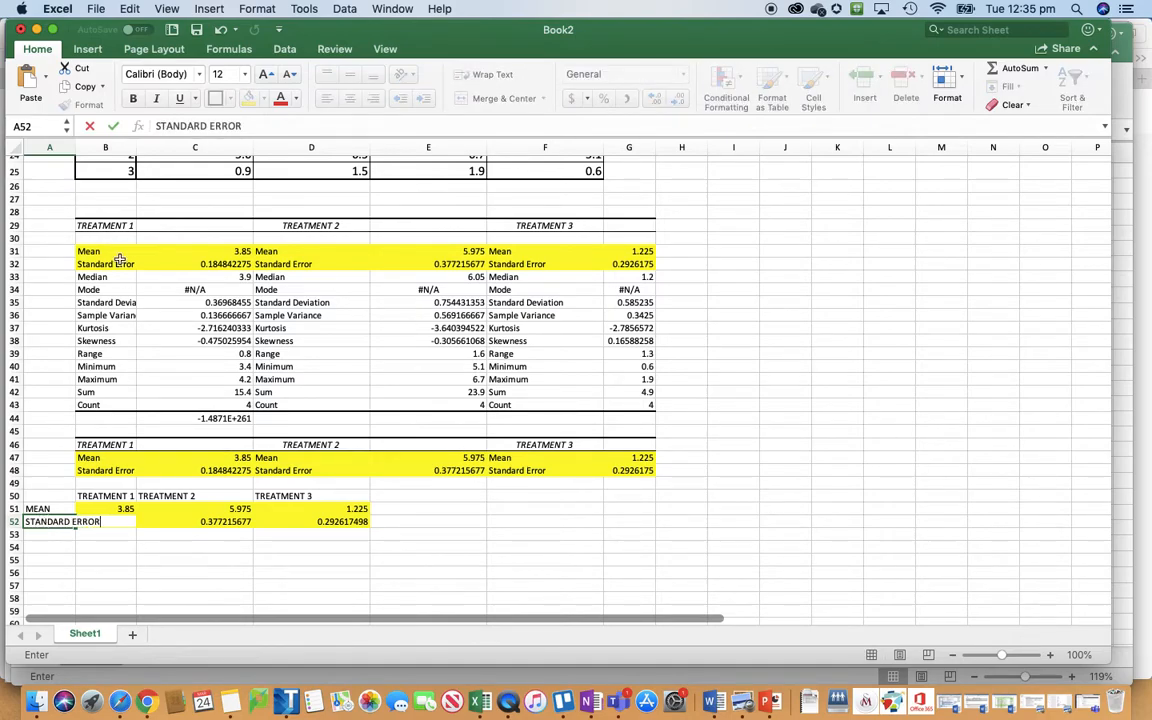
pyautogui.click(69, 185)
pyautogui.moveTo(72, 148); pyautogui.dragTo(101, 148)
pyautogui.click(247, 574)
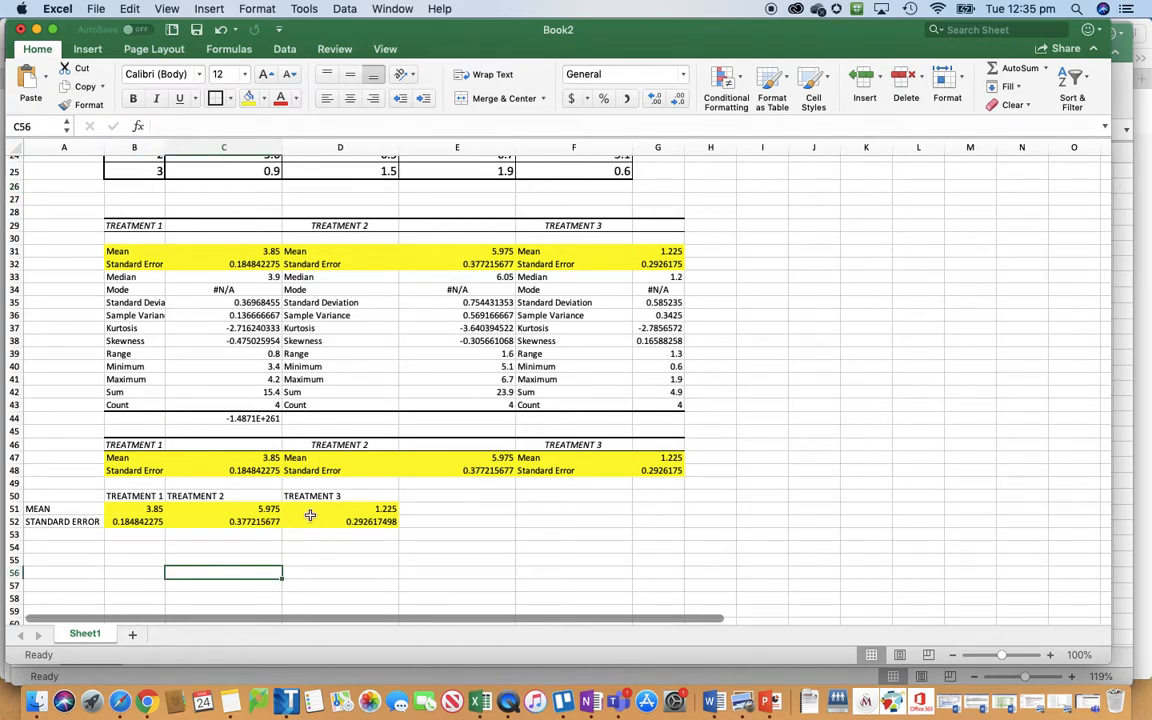
# Insert a 2-D clustered column chart of the three treatment means in B51:D51.
pyautogui.moveTo(132, 508); pyautogui.dragTo(396, 505)
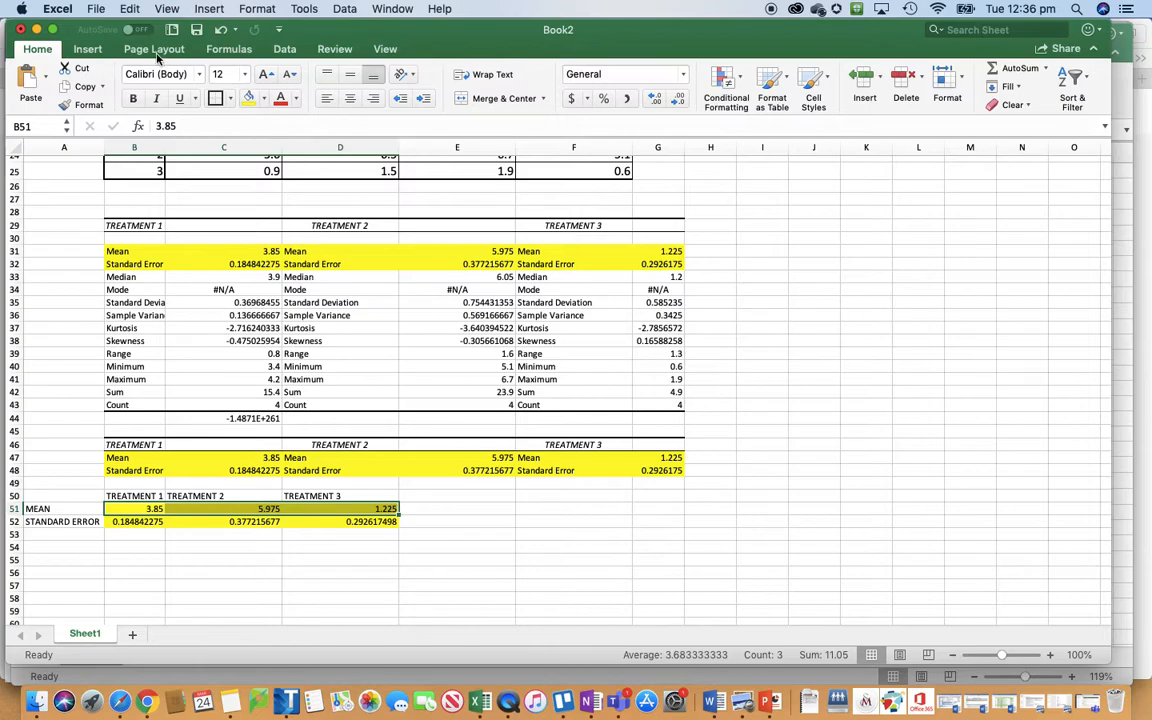
pyautogui.click(88, 50)
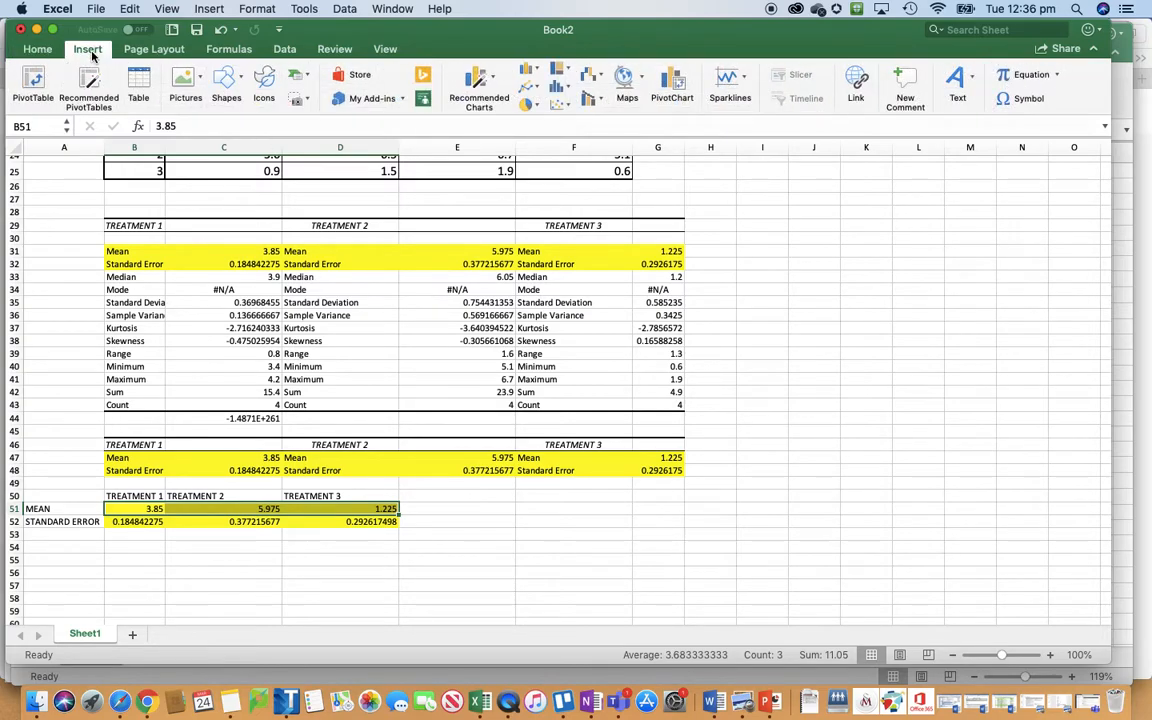
pyautogui.click(559, 89)
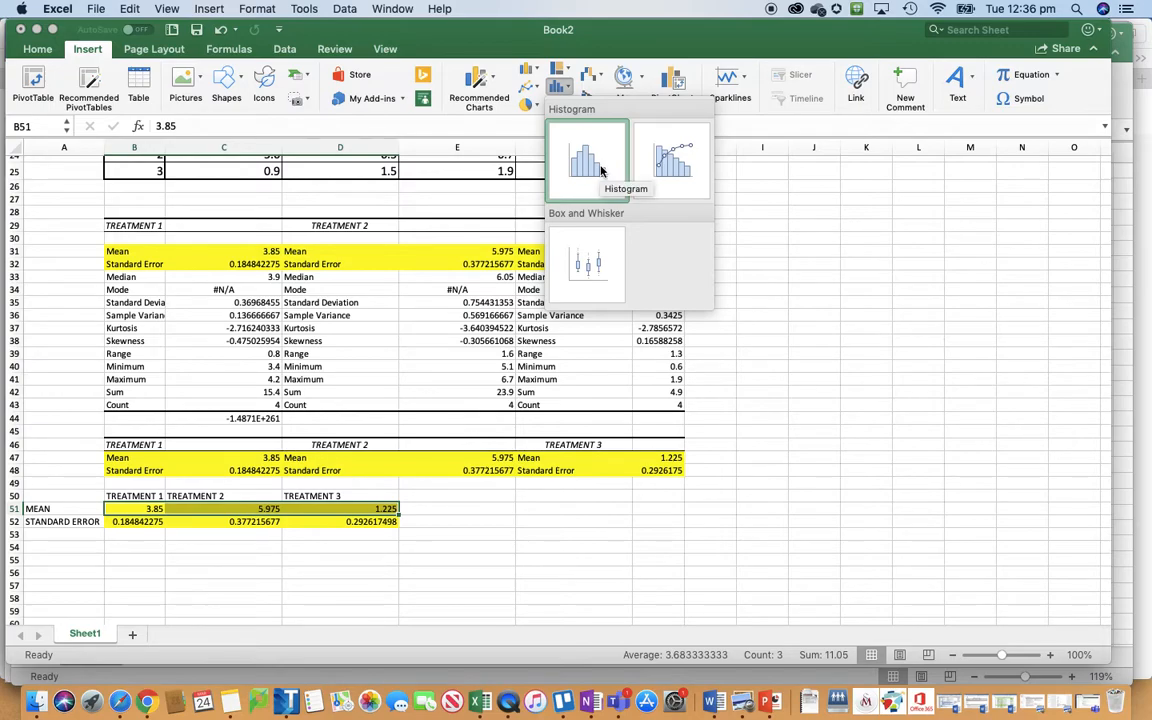
pyautogui.click(528, 70)
pyautogui.click(528, 70)
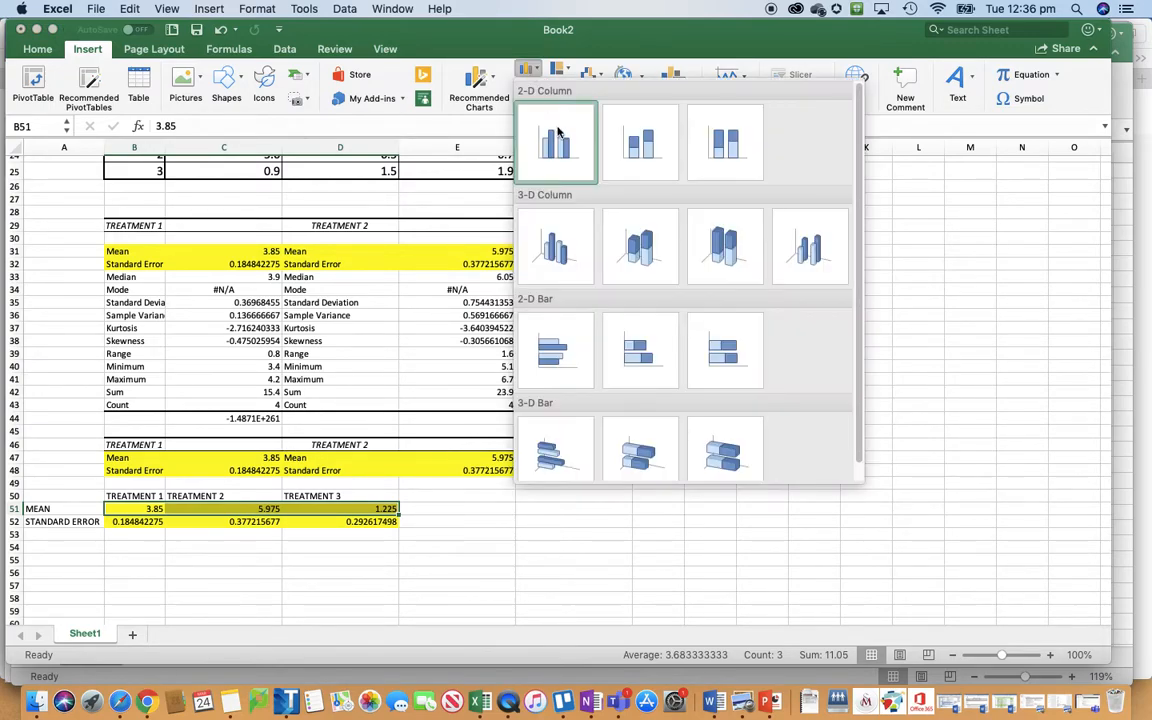
pyautogui.click(556, 148)
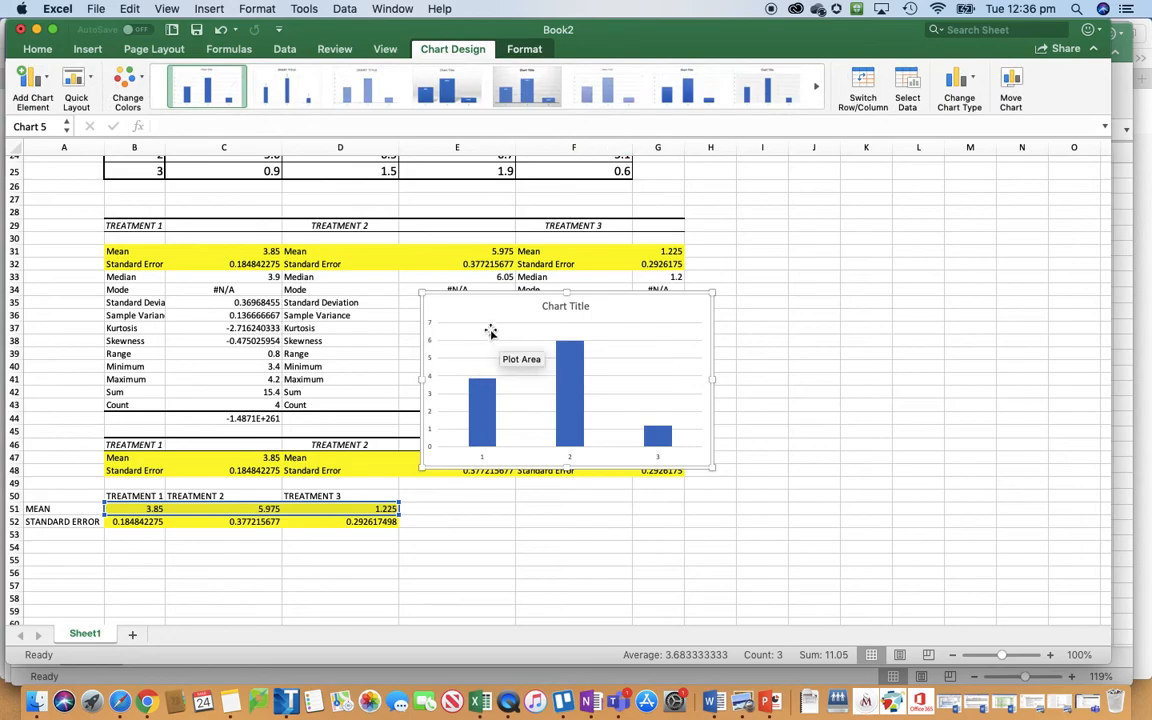
# Move the column chart into the empty columns beside the statistics tables, starting around row 37.
pyautogui.moveTo(479, 309); pyautogui.dragTo(789, 253)
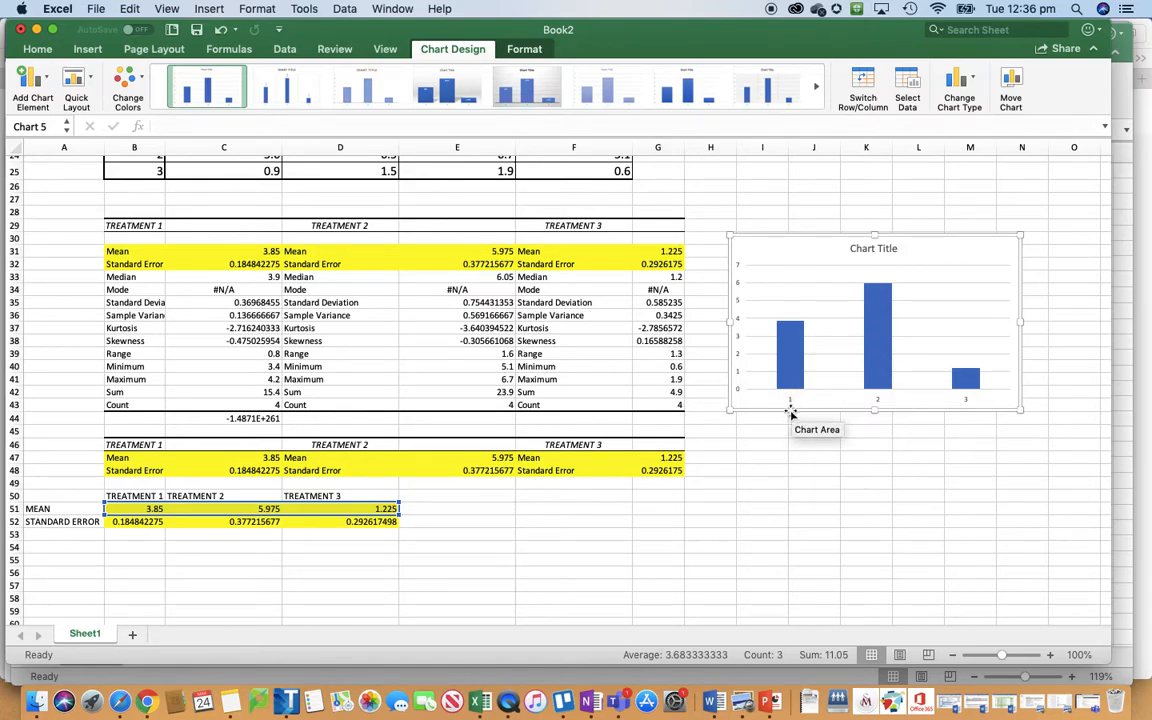
pyautogui.scroll(5, 672, 395)
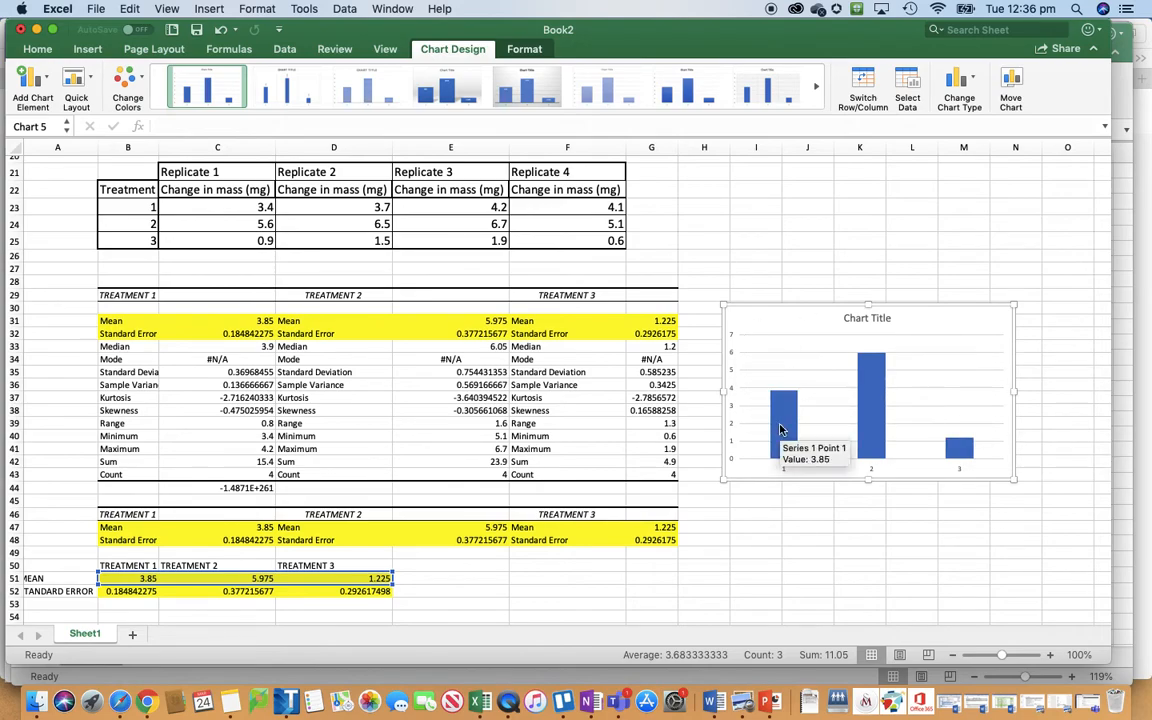
pyautogui.scroll(-1, 812, 432)
pyautogui.moveTo(784, 314); pyautogui.dragTo(766, 402)
pyautogui.scroll(-5, 766, 400)
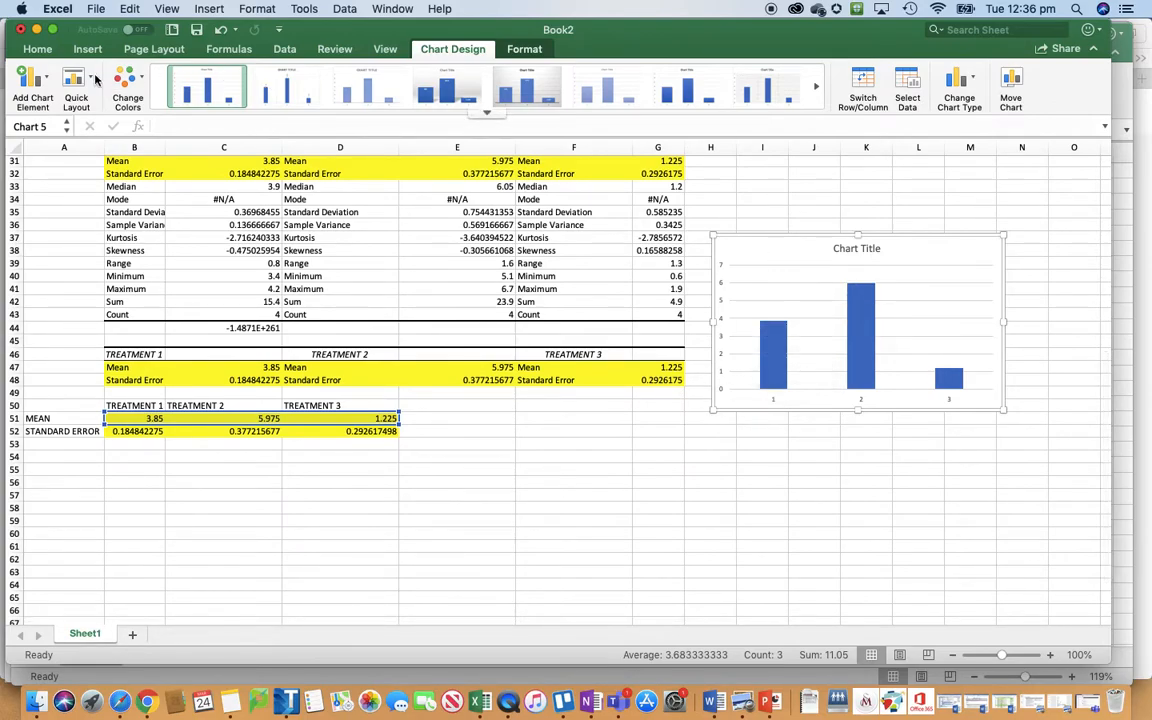
# Add vertical error bars to the column chart and set their error amount to Custom.
pyautogui.click(50, 80)
pyautogui.moveTo(101, 230)
pyautogui.moveTo(100, 201)
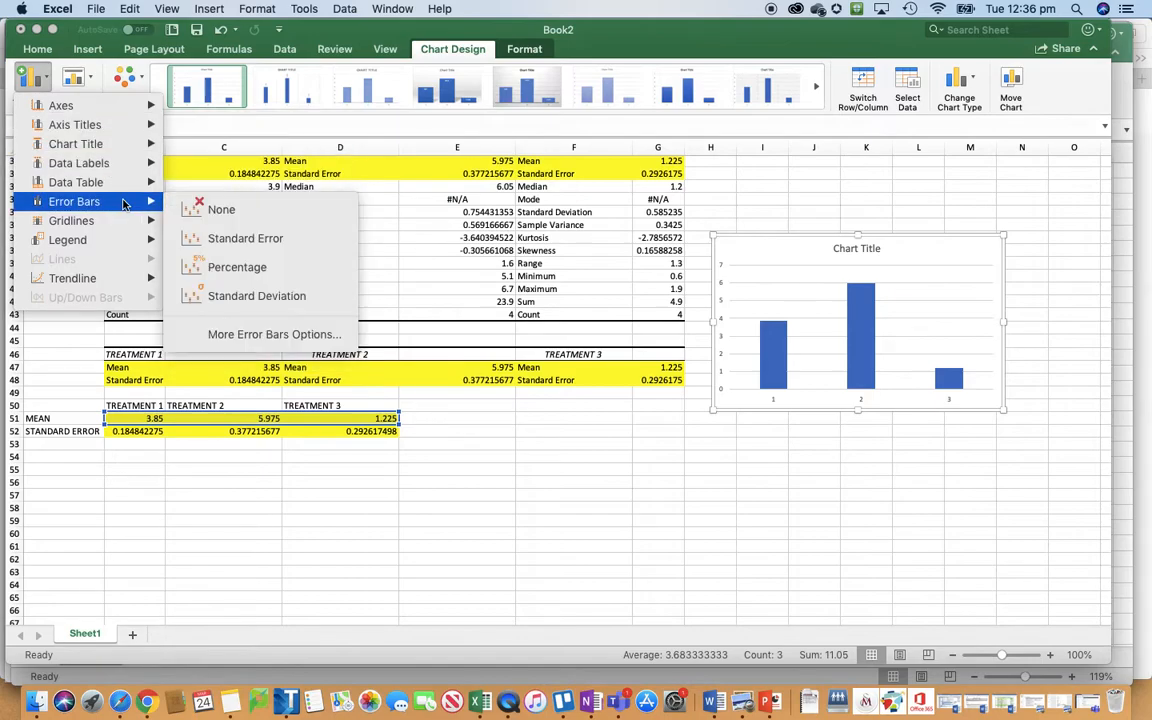
pyautogui.click(251, 335)
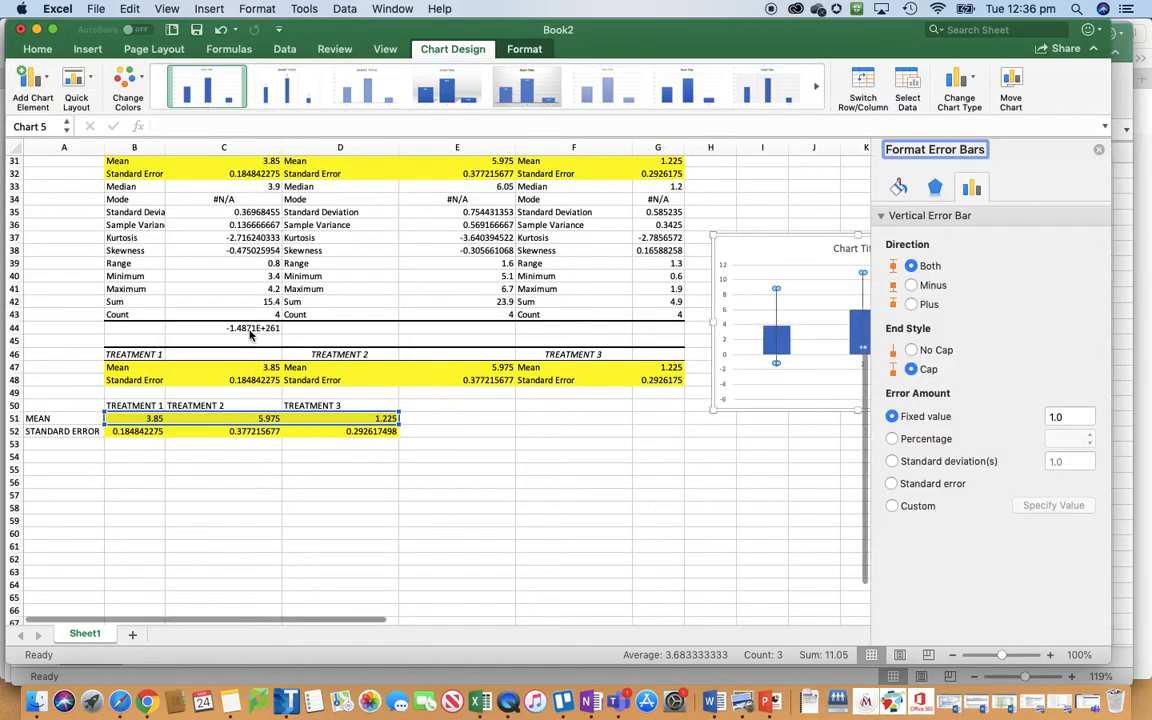
pyautogui.click(892, 506)
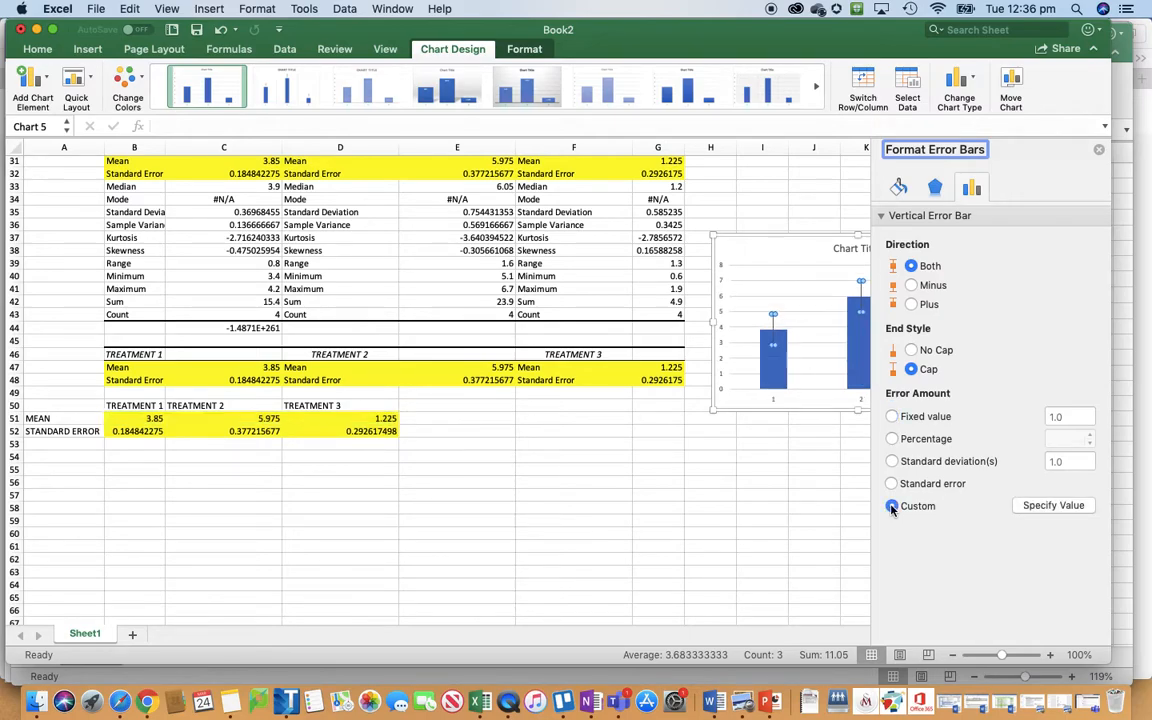
# Set both the positive and negative custom error values to the standard errors in B52:D52 and close the error bar formatting.
pyautogui.click(1047, 506)
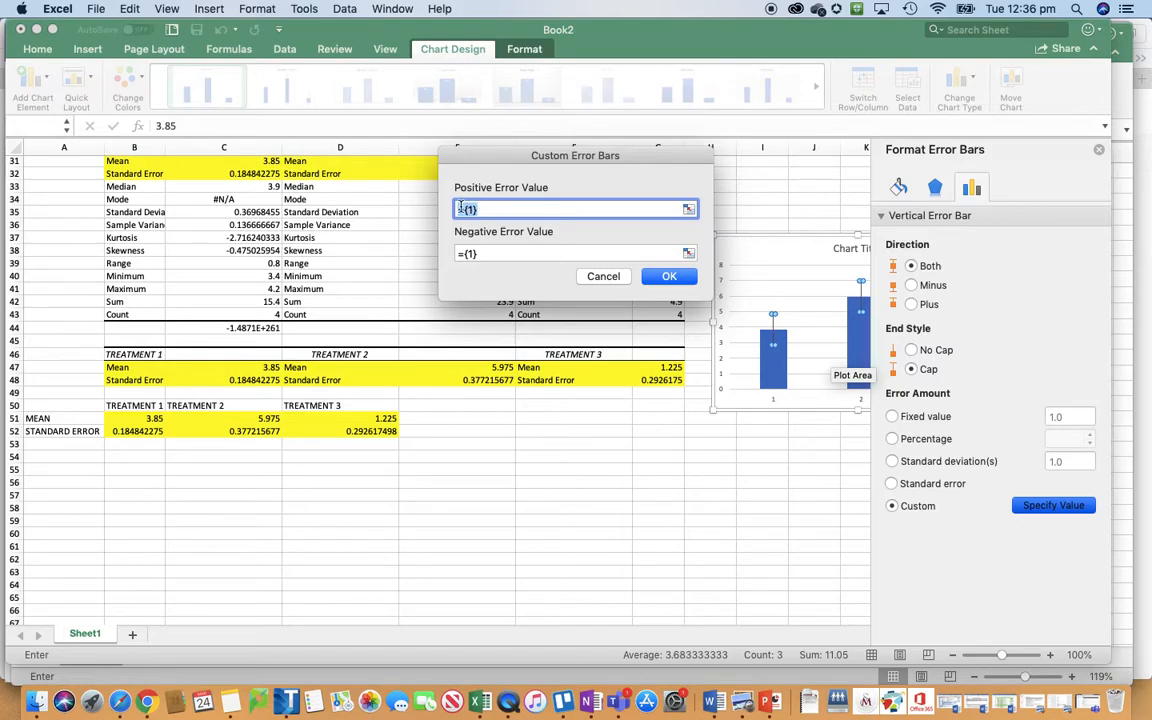
pyautogui.click(688, 209)
pyautogui.moveTo(140, 418); pyautogui.dragTo(395, 431)
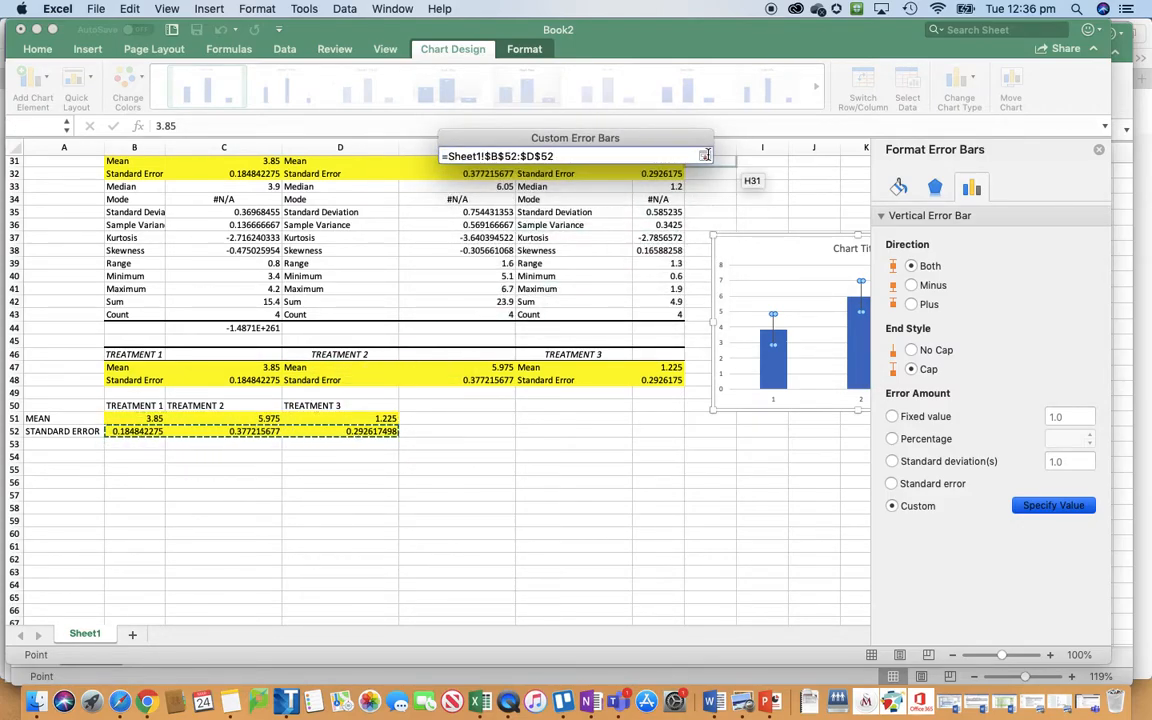
pyautogui.click(705, 155)
pyautogui.click(690, 256)
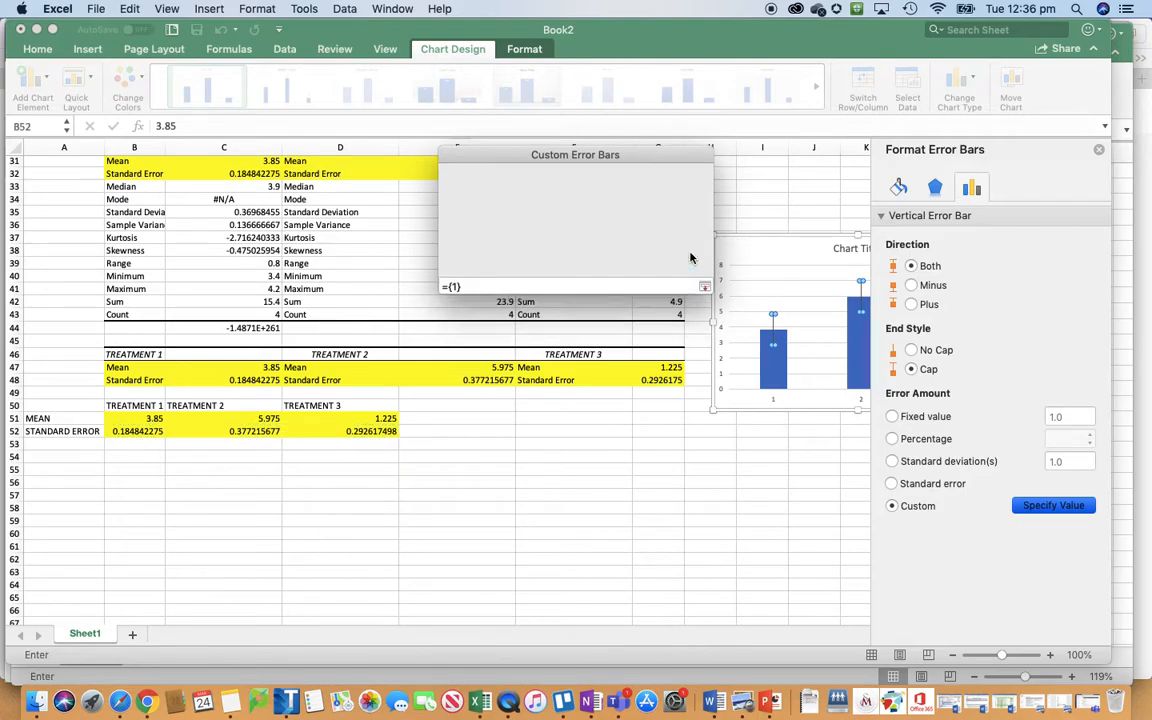
pyautogui.moveTo(140, 431); pyautogui.dragTo(352, 433)
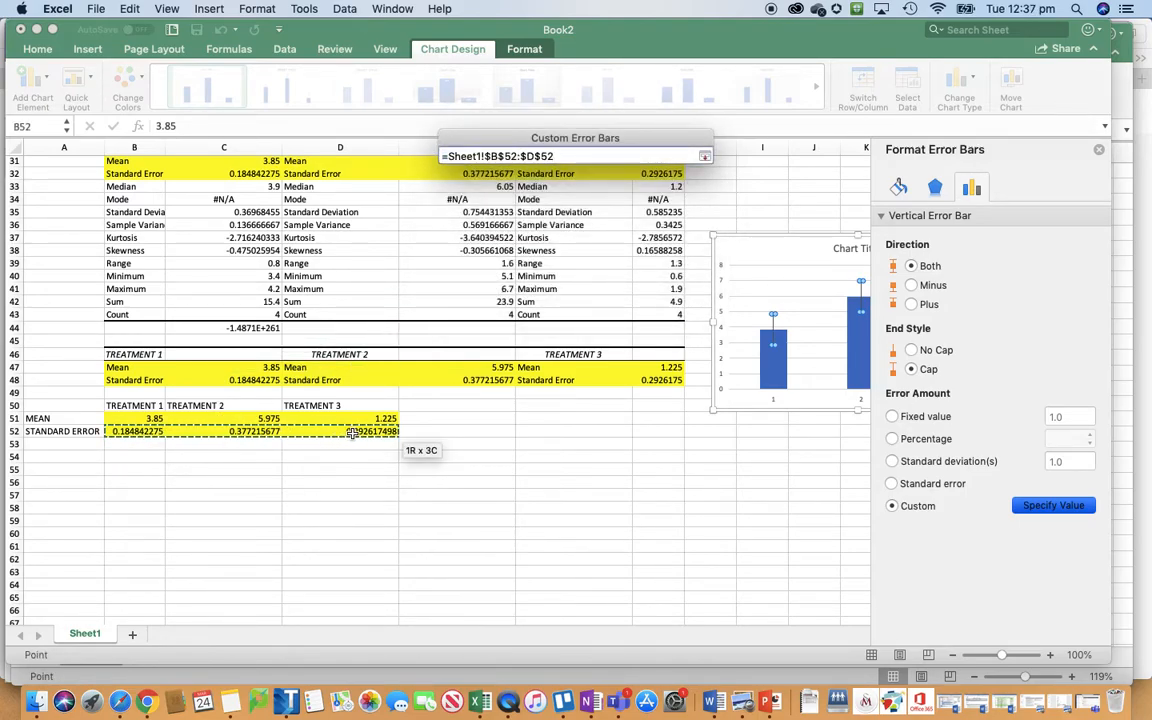
pyautogui.click(705, 155)
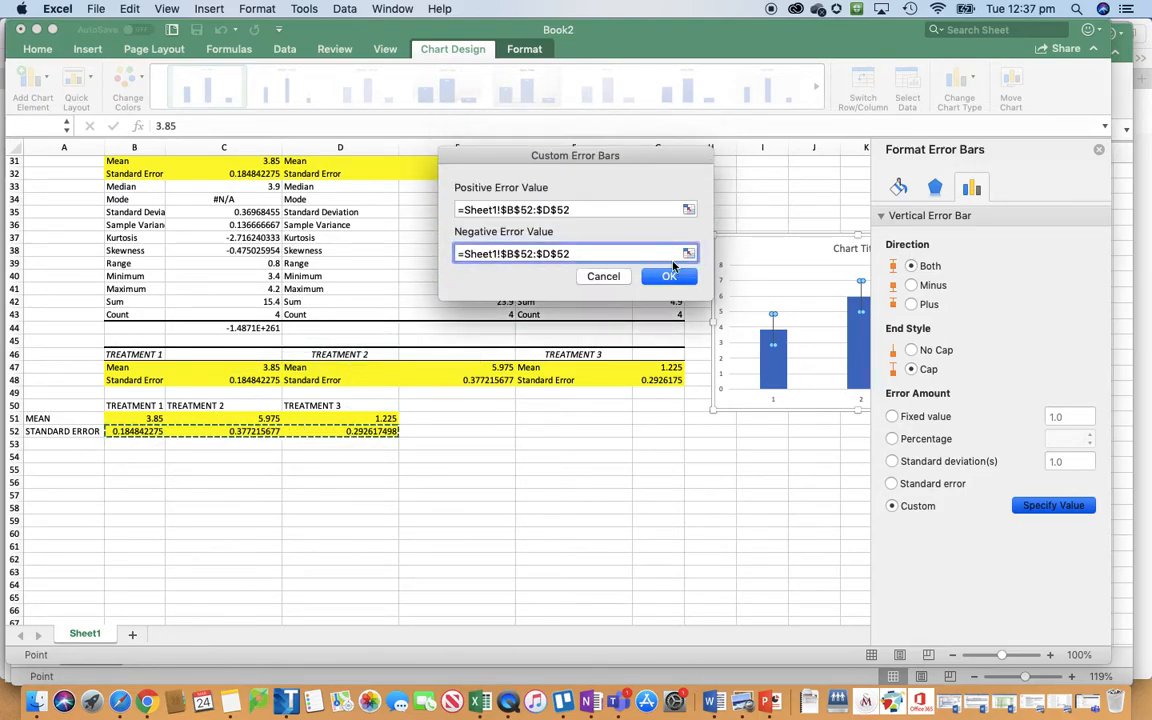
pyautogui.click(675, 276)
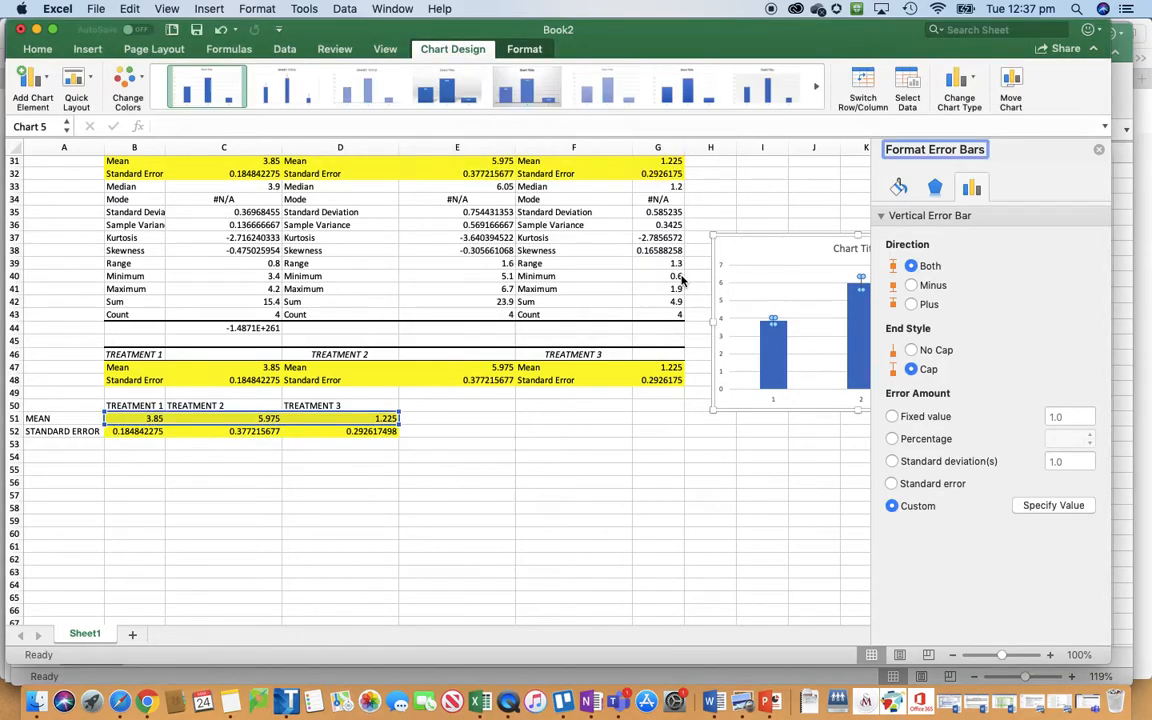
pyautogui.click(1098, 150)
pyautogui.click(768, 456)
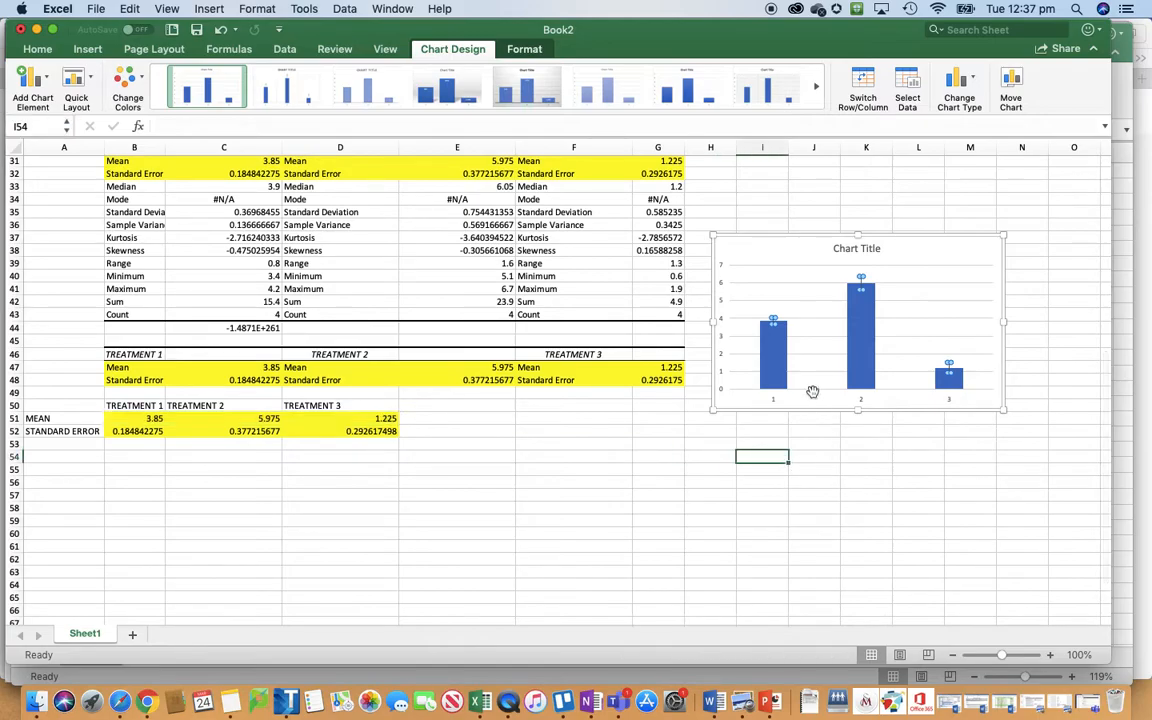
# Replace the column chart's title with MEAN CHANGE IN MASS OF ALGAL BALLS.
pyautogui.click(812, 350)
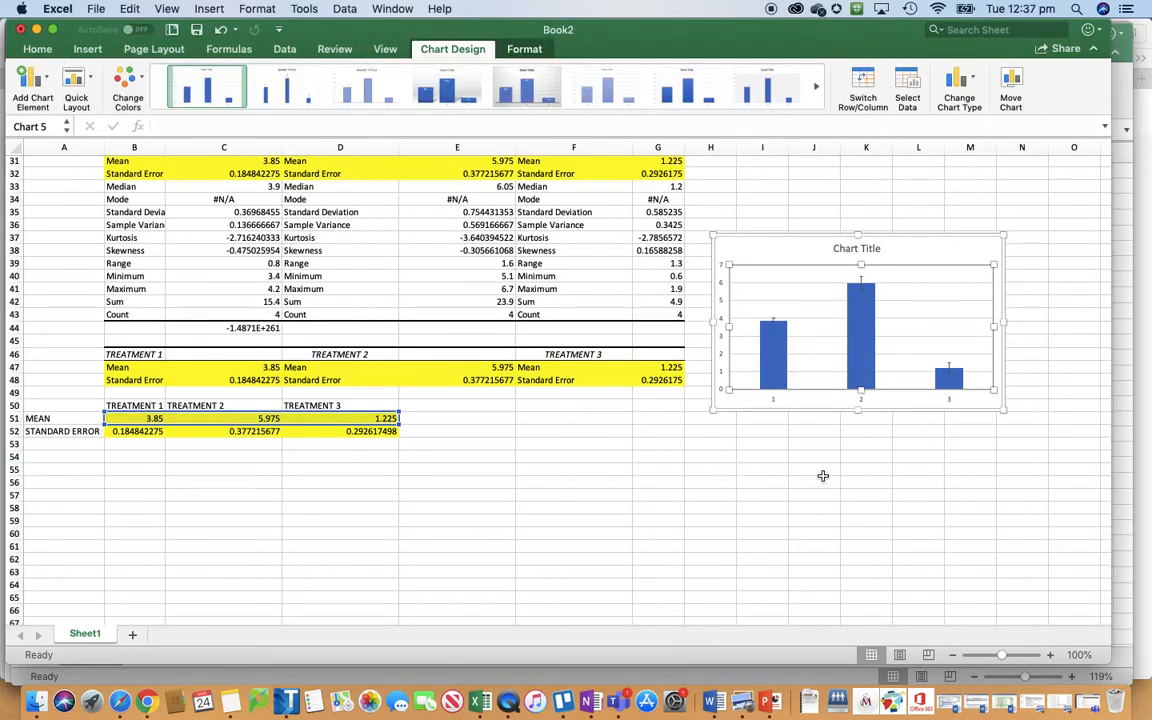
pyautogui.scroll(5, 858, 405)
pyautogui.scroll(3, 858, 405)
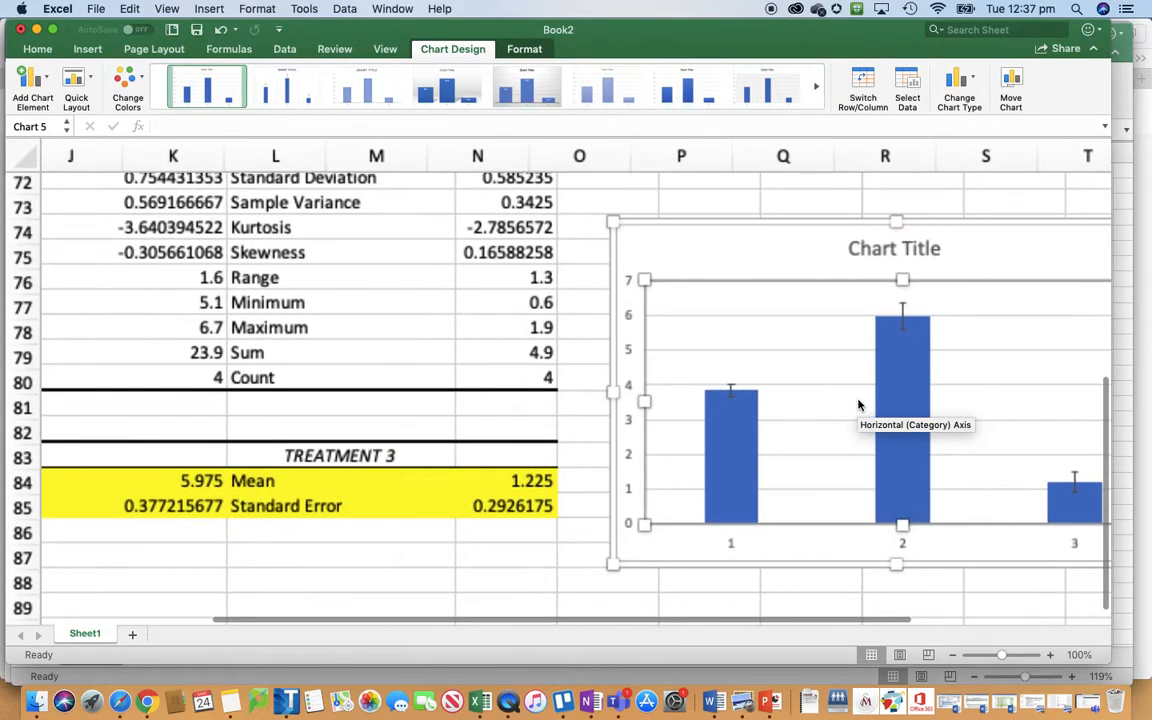
pyautogui.scroll(-2, 858, 405)
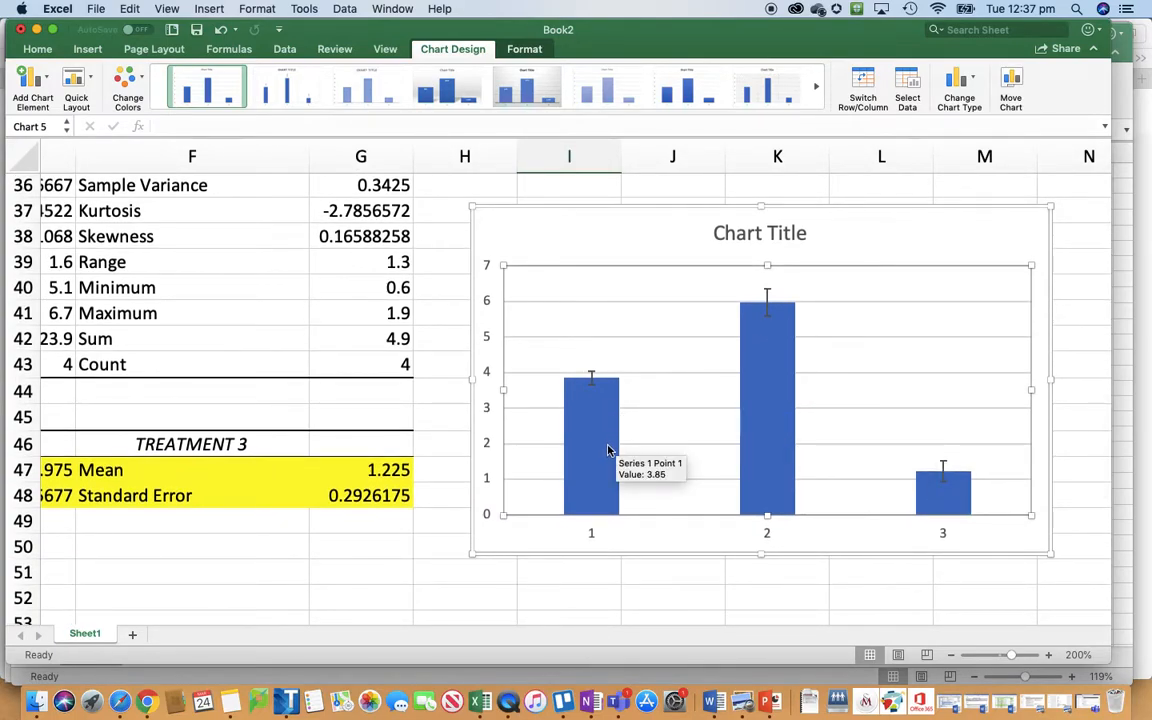
pyautogui.doubleClick(738, 233)
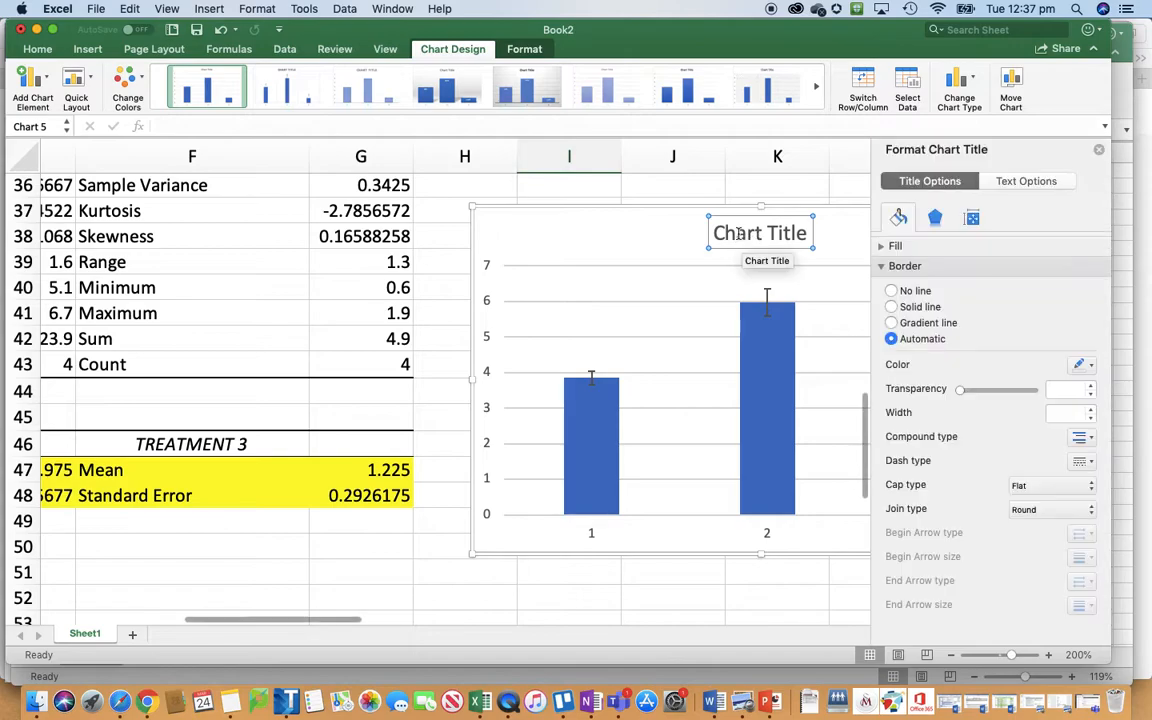
pyautogui.write('MEAN CHN')
pyautogui.press('BackSpace')
pyautogui.write('ANGE IN MASS')
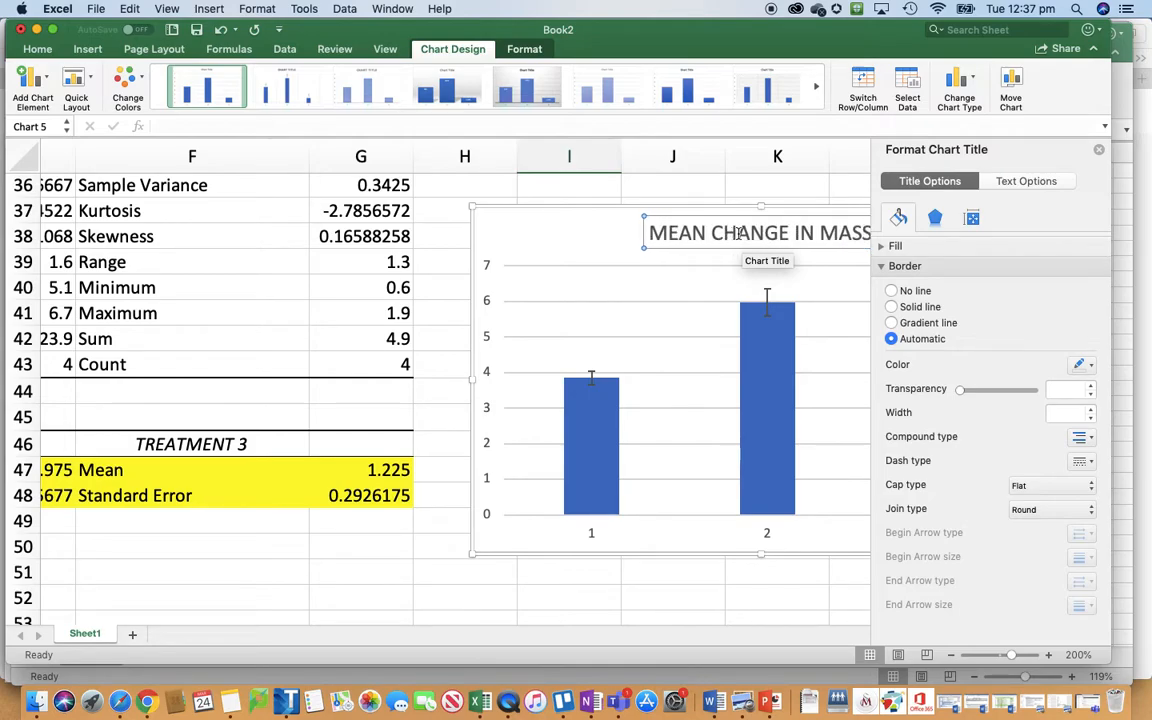
pyautogui.write(' CH')
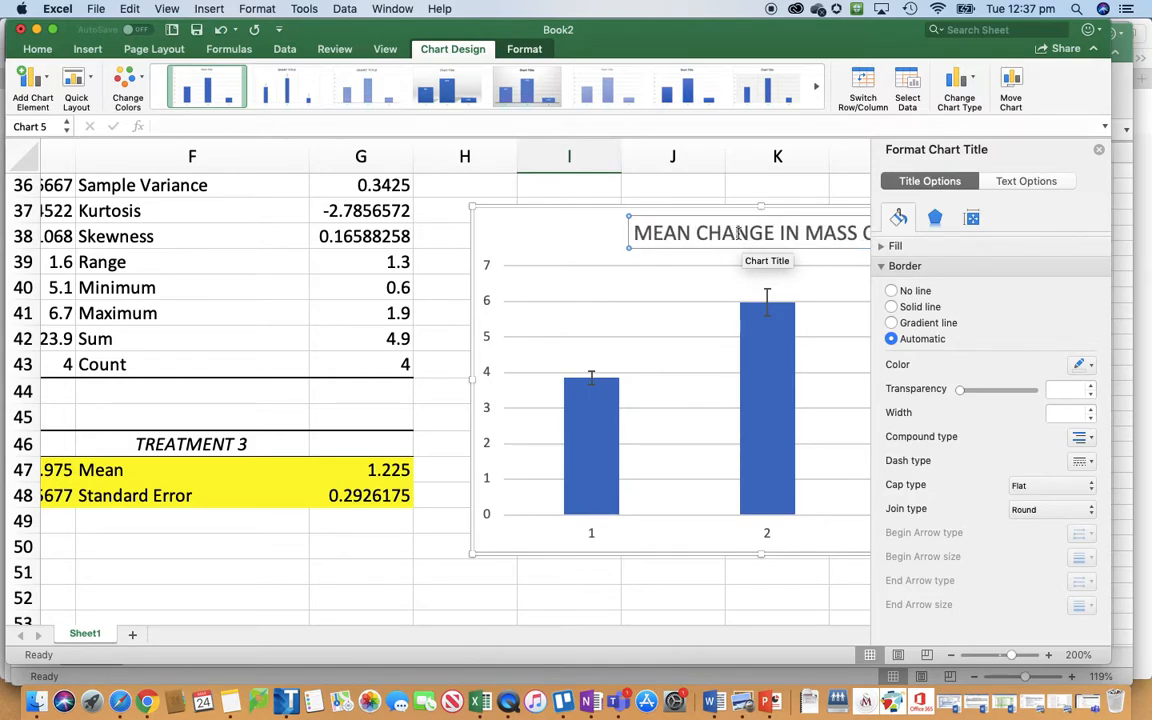
pyautogui.write(' ALGA')
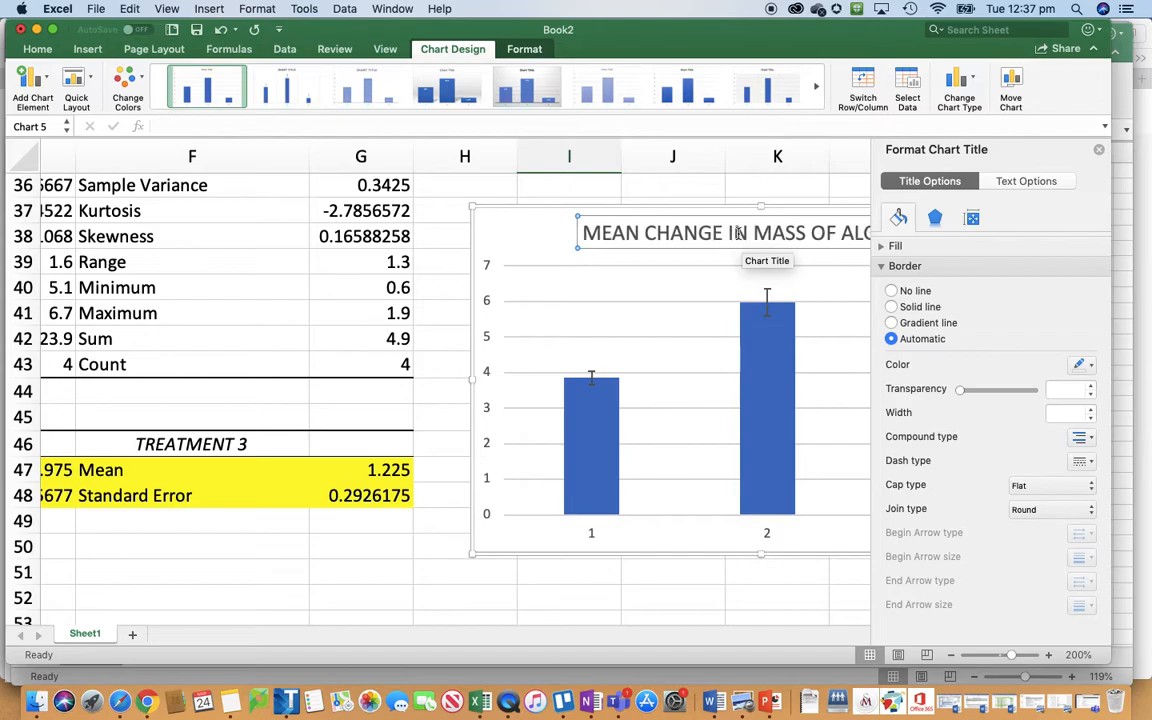
pyautogui.click(1100, 151)
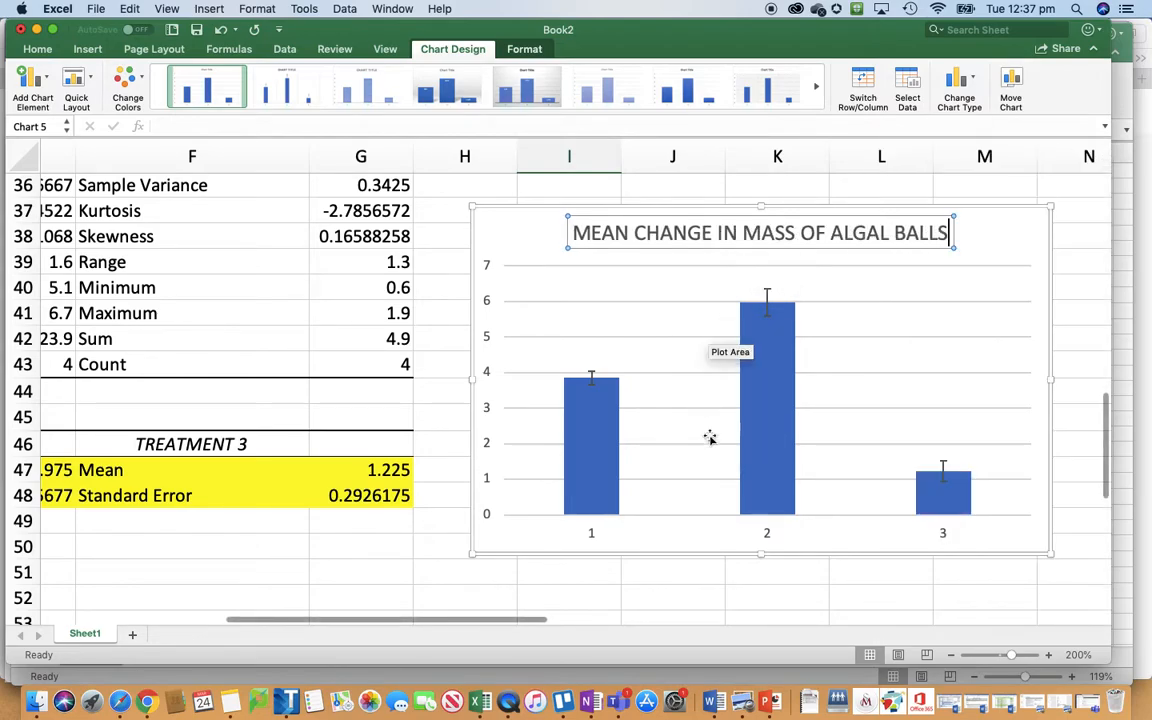
pyautogui.click(995, 244)
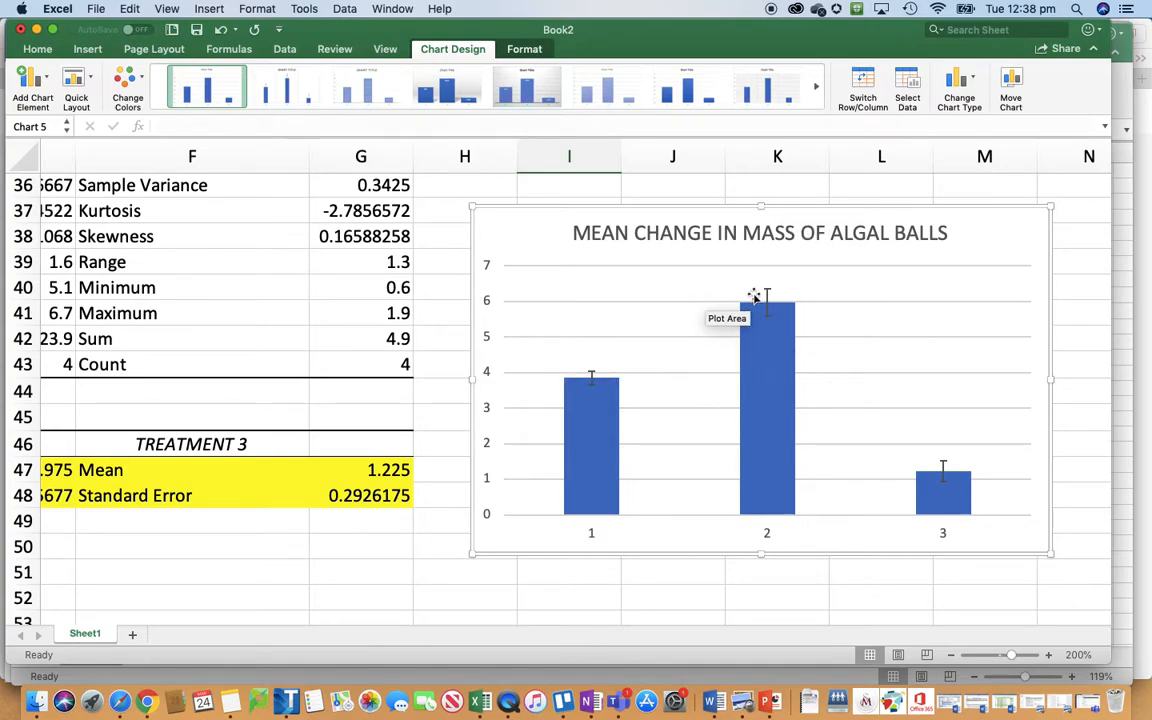
# Open the data analysis tool t-Test: Two-Sample Assuming Equal Variances and move its dialog clear of the replicate data table.
pyautogui.hscroll(-10, 321, 318)
pyautogui.scroll(3, 321, 318)
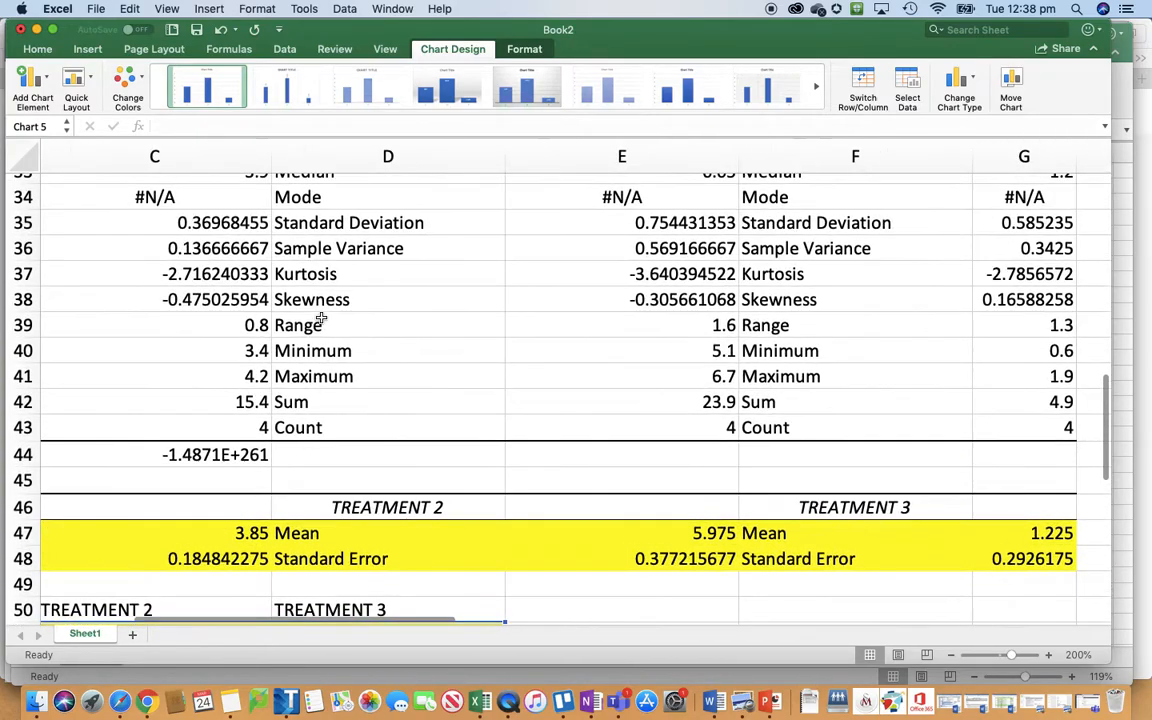
pyautogui.scroll(-3, 321, 318)
pyautogui.hscroll(-2, 321, 318)
pyautogui.scroll(6, 323, 314)
pyautogui.scroll(-5, 323, 314)
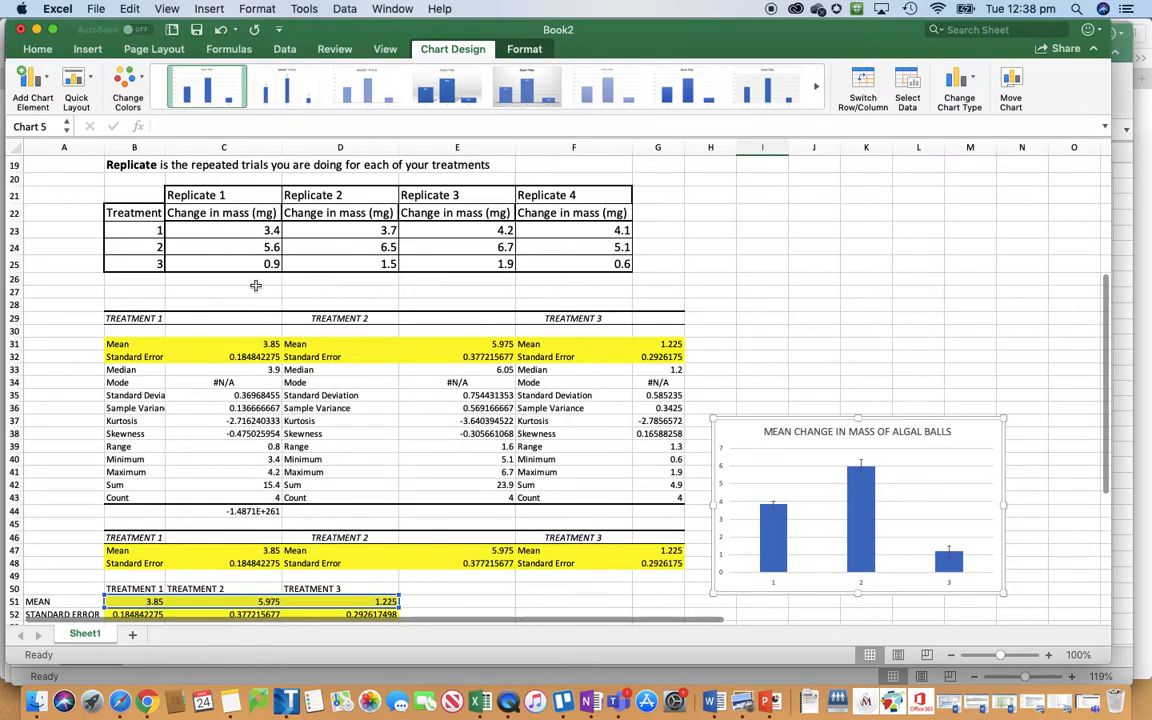
pyautogui.click(287, 52)
pyautogui.click(977, 85)
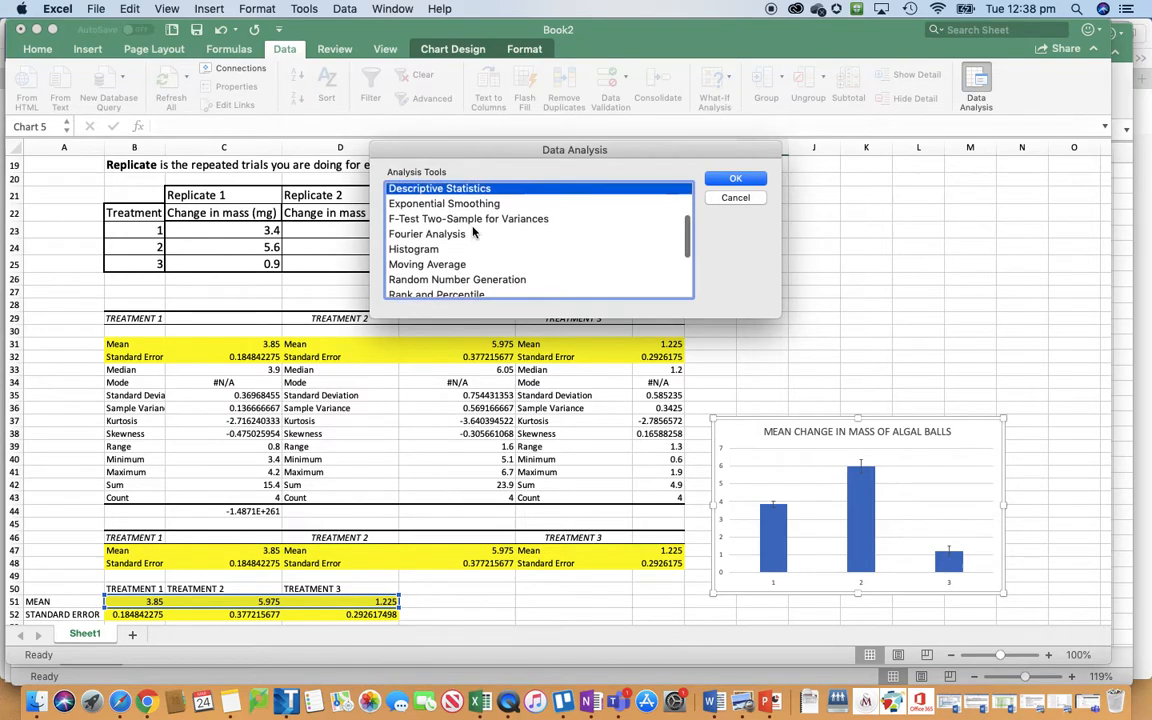
pyautogui.scroll(-5, 474, 232)
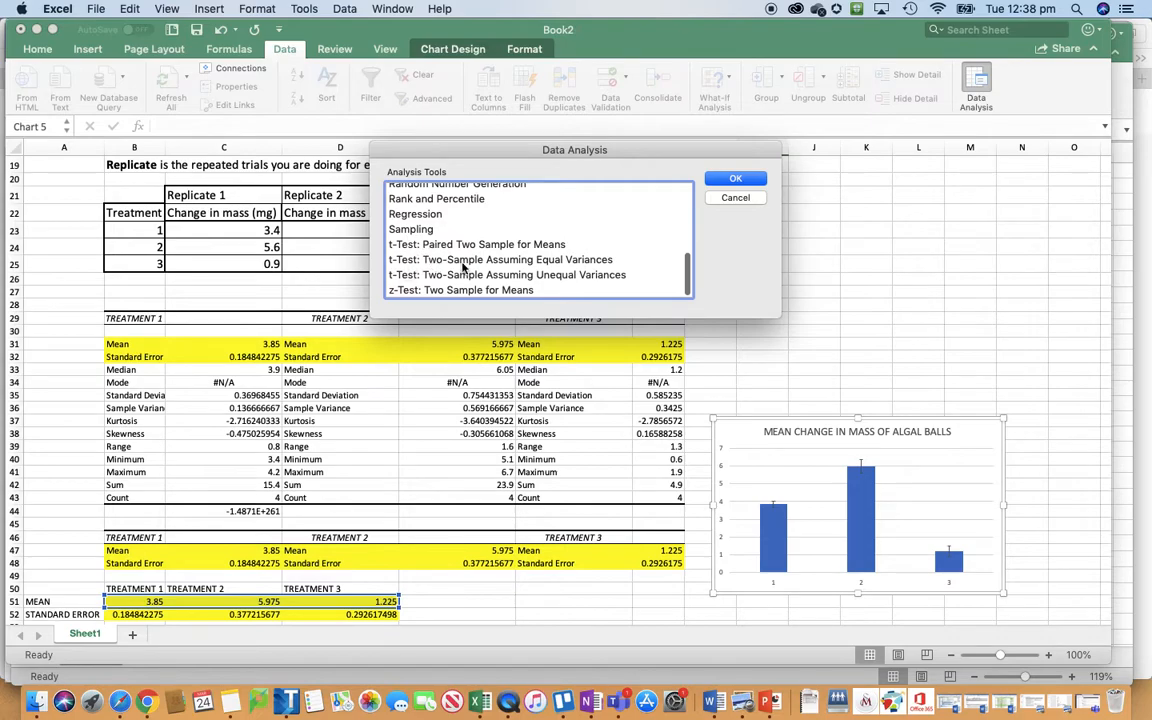
pyautogui.click(610, 259)
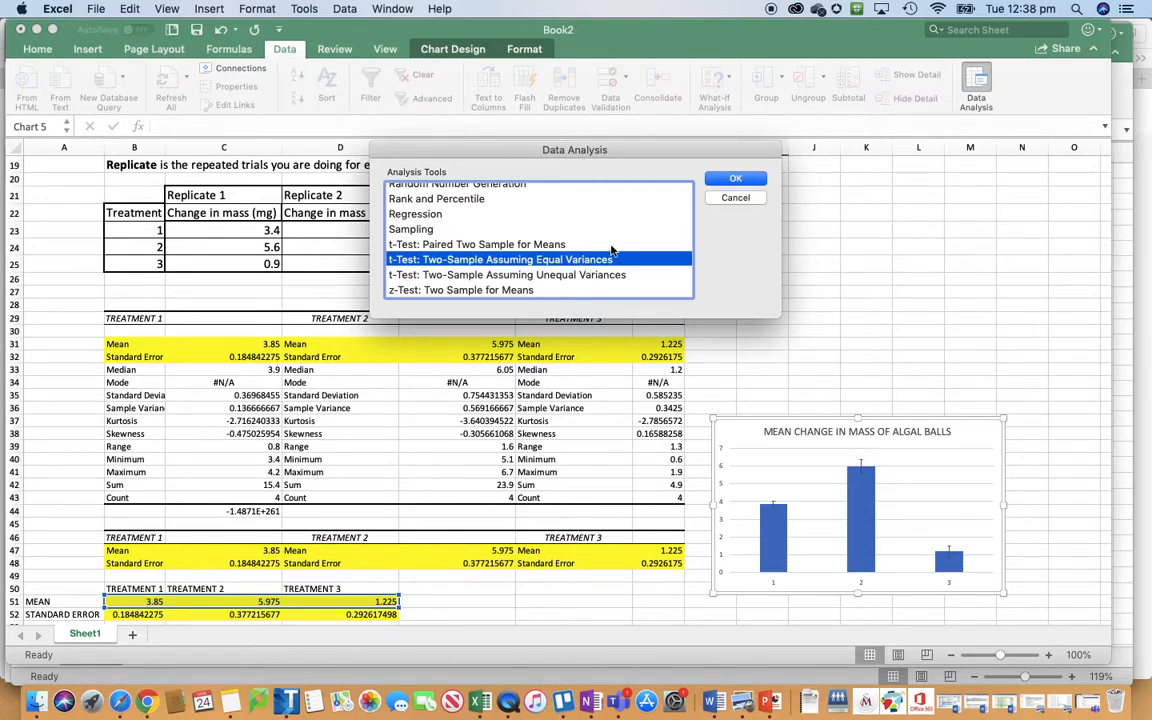
pyautogui.click(737, 181)
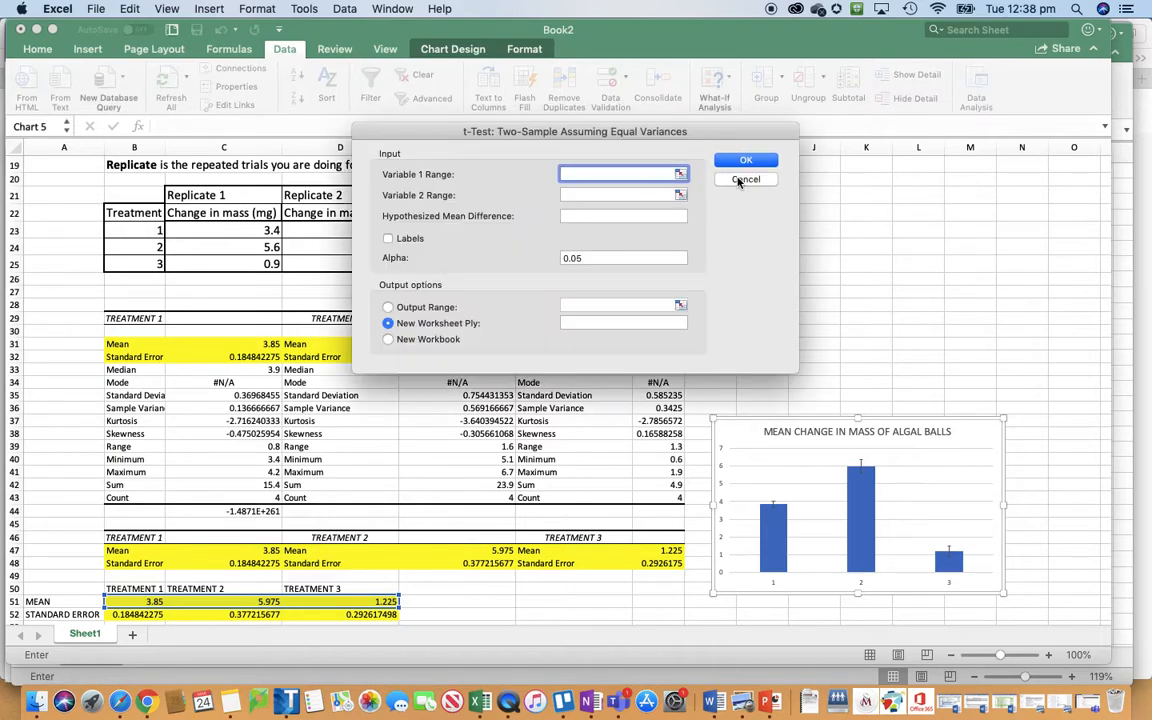
pyautogui.moveTo(659, 136); pyautogui.dragTo(980, 75)
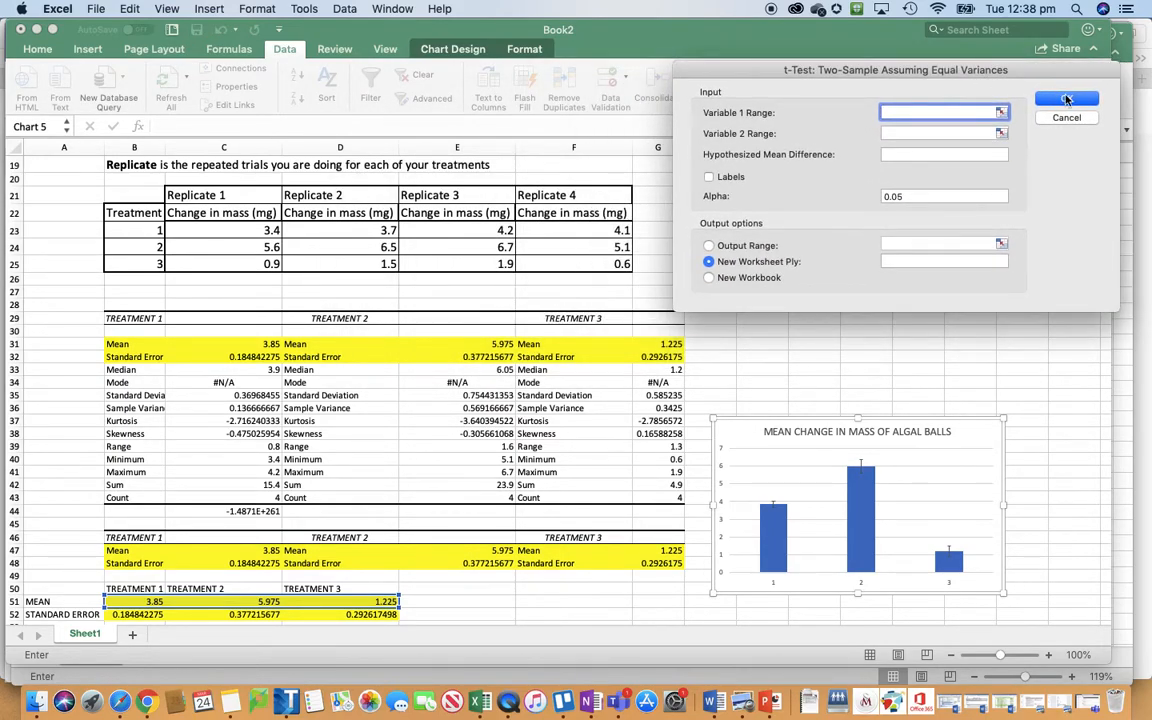
# Set the t-test's Variable 1 Range to C23:F23 and Variable 2 Range to C24:F24.
pyautogui.click(1000, 112)
pyautogui.moveTo(193, 232); pyautogui.dragTo(606, 230)
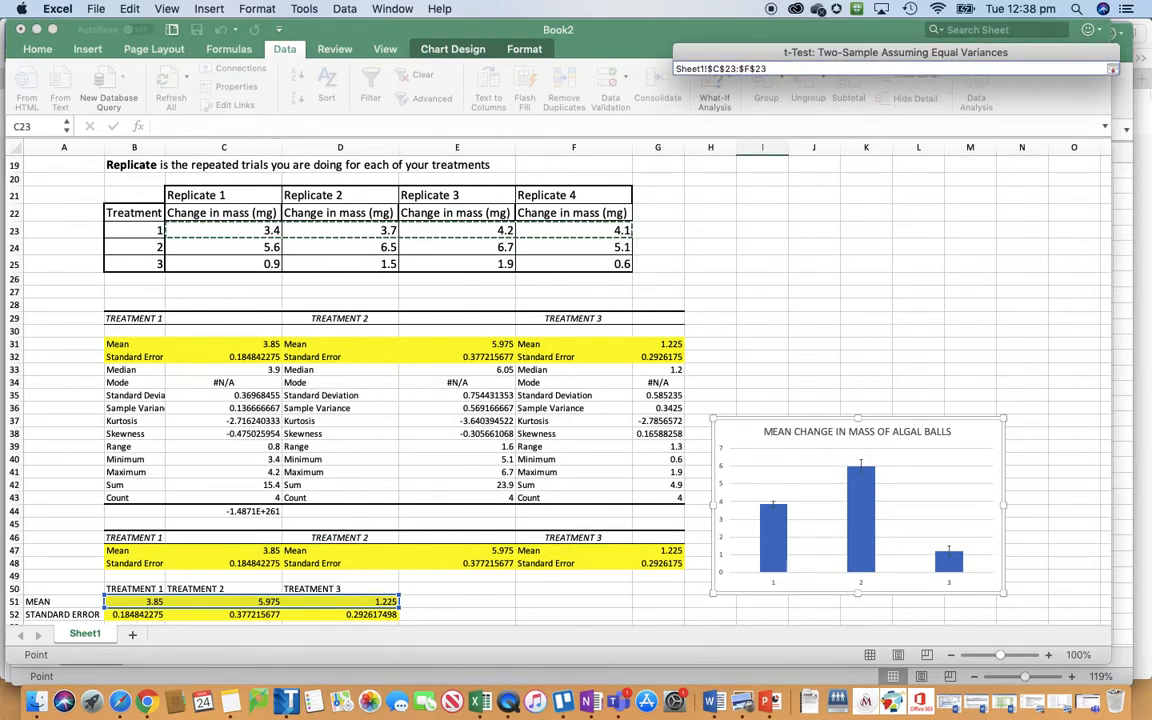
pyautogui.click(1113, 68)
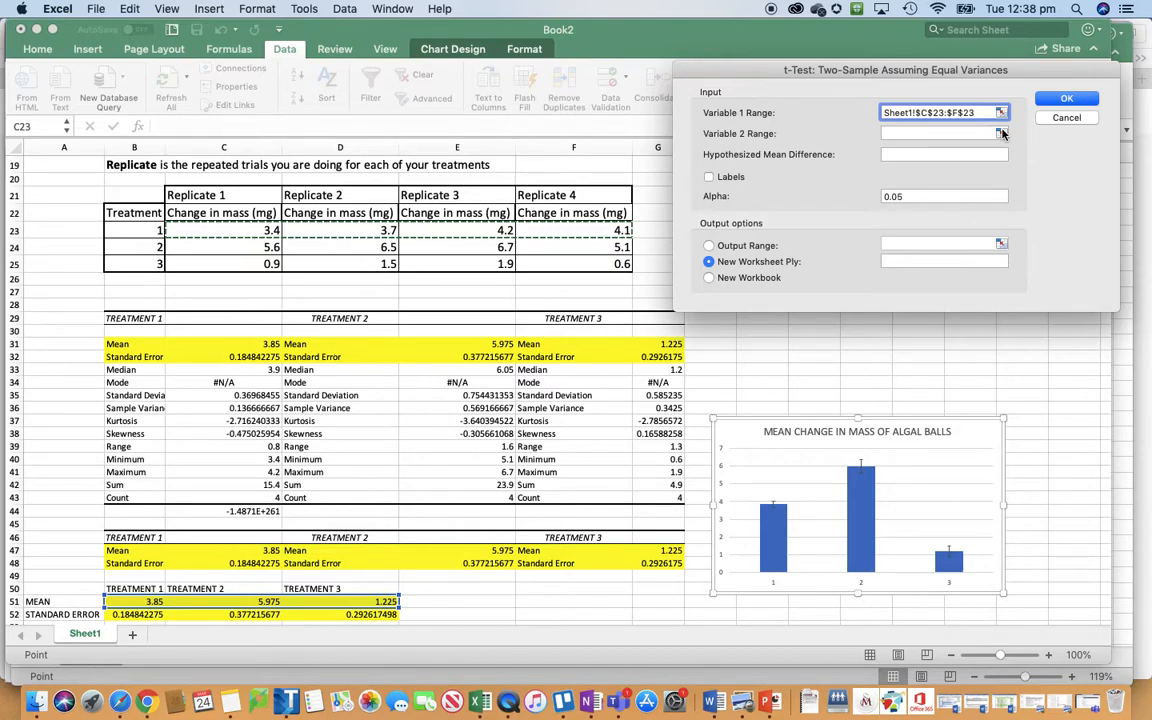
pyautogui.click(1001, 133)
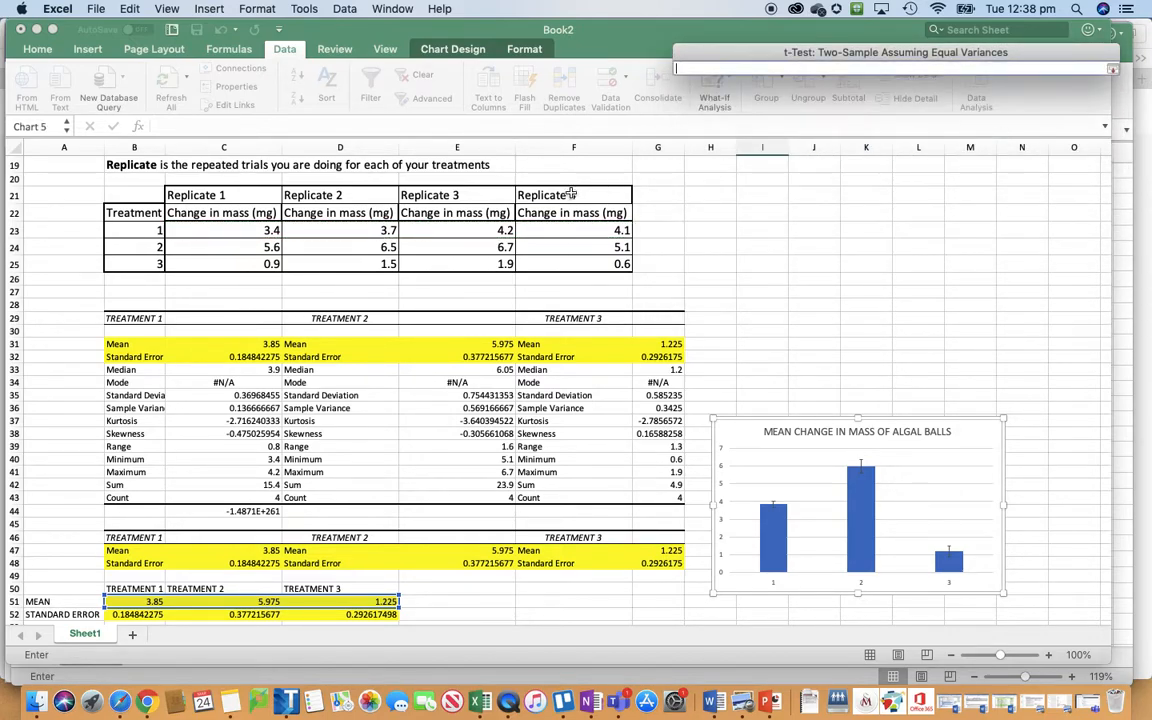
pyautogui.moveTo(217, 248); pyautogui.dragTo(611, 249)
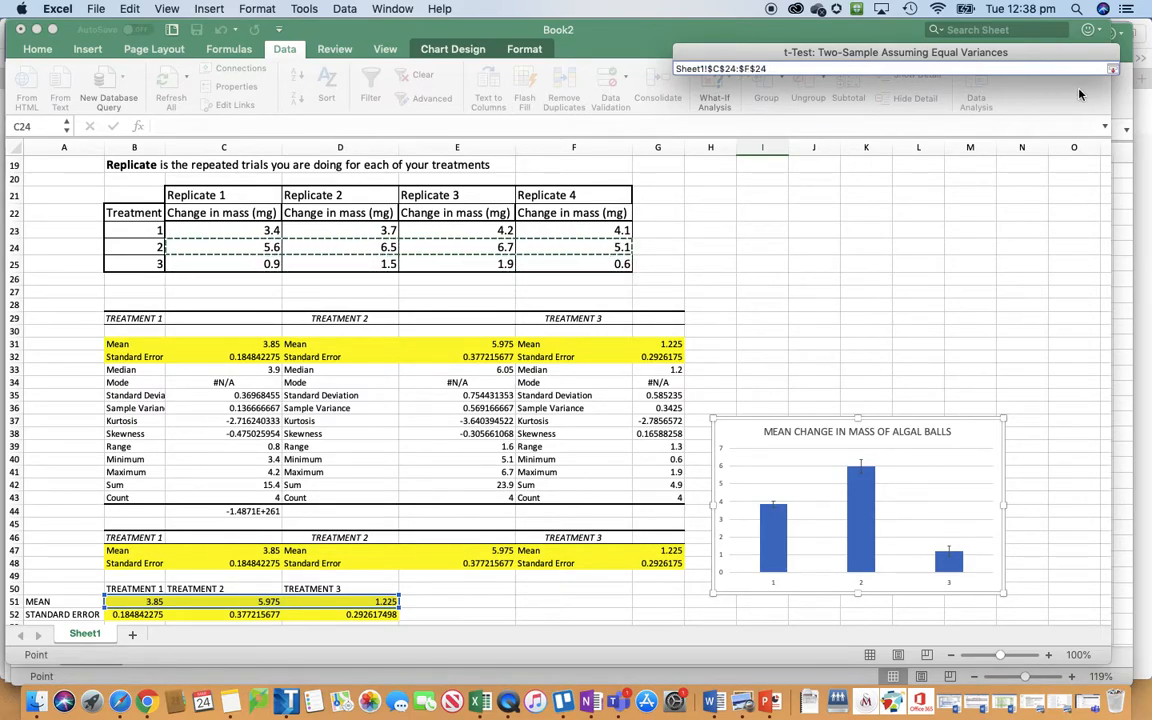
pyautogui.click(1112, 69)
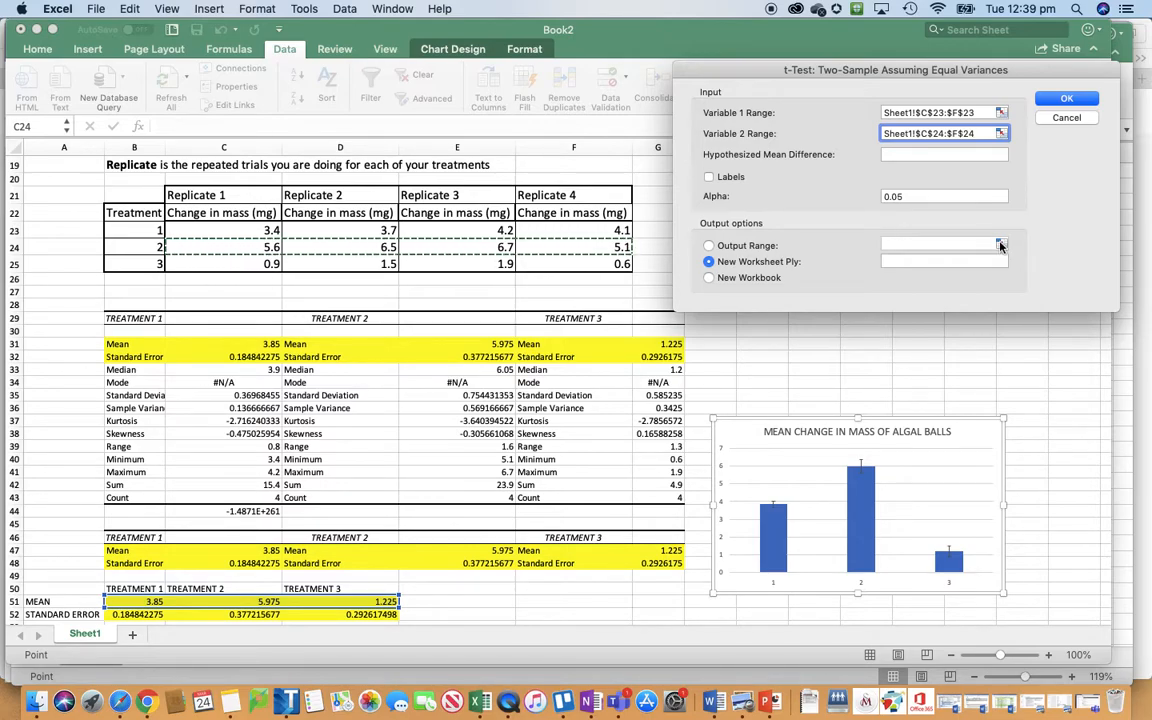
# Send the t-test output to cell B55 on the same sheet and run the test.
pyautogui.click(737, 248)
pyautogui.doubleClick(1001, 245)
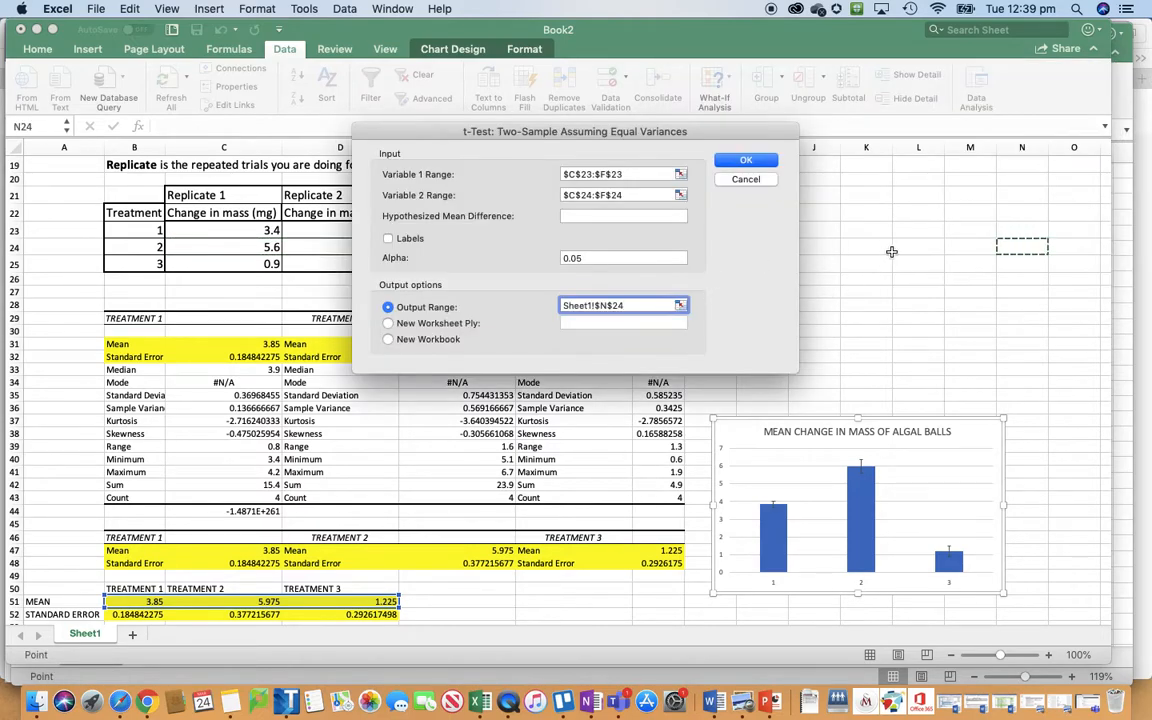
pyautogui.scroll(-3, 527, 480)
pyautogui.scroll(-1, 527, 480)
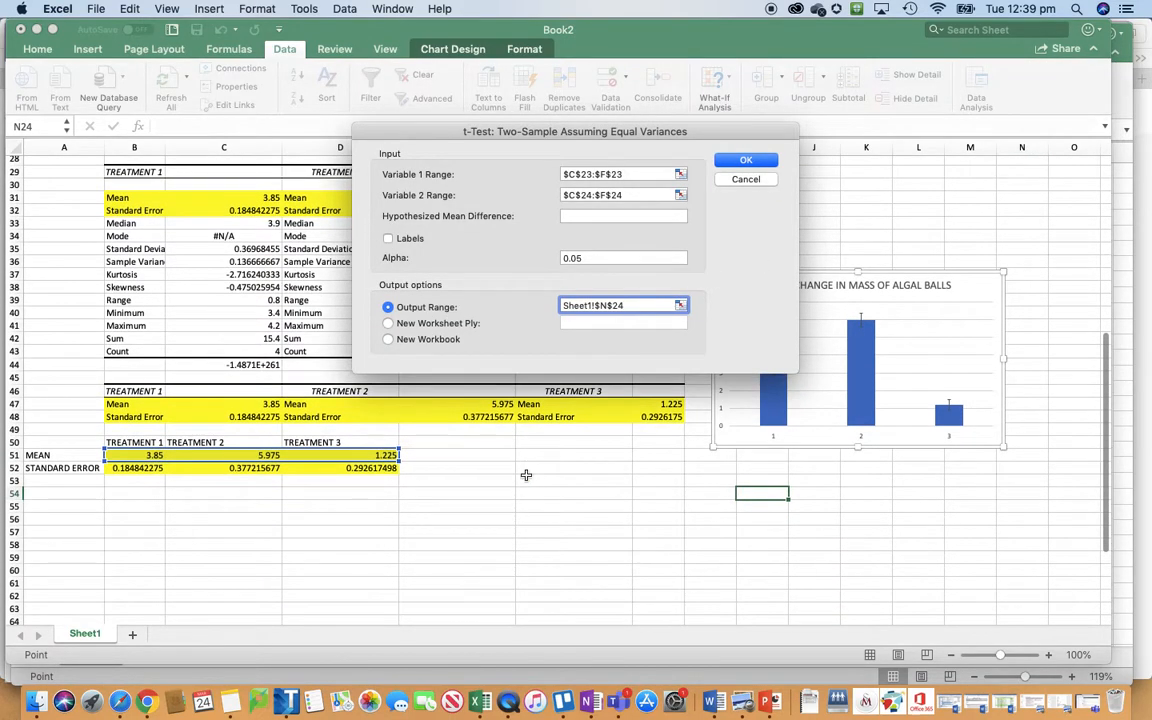
pyautogui.click(134, 507)
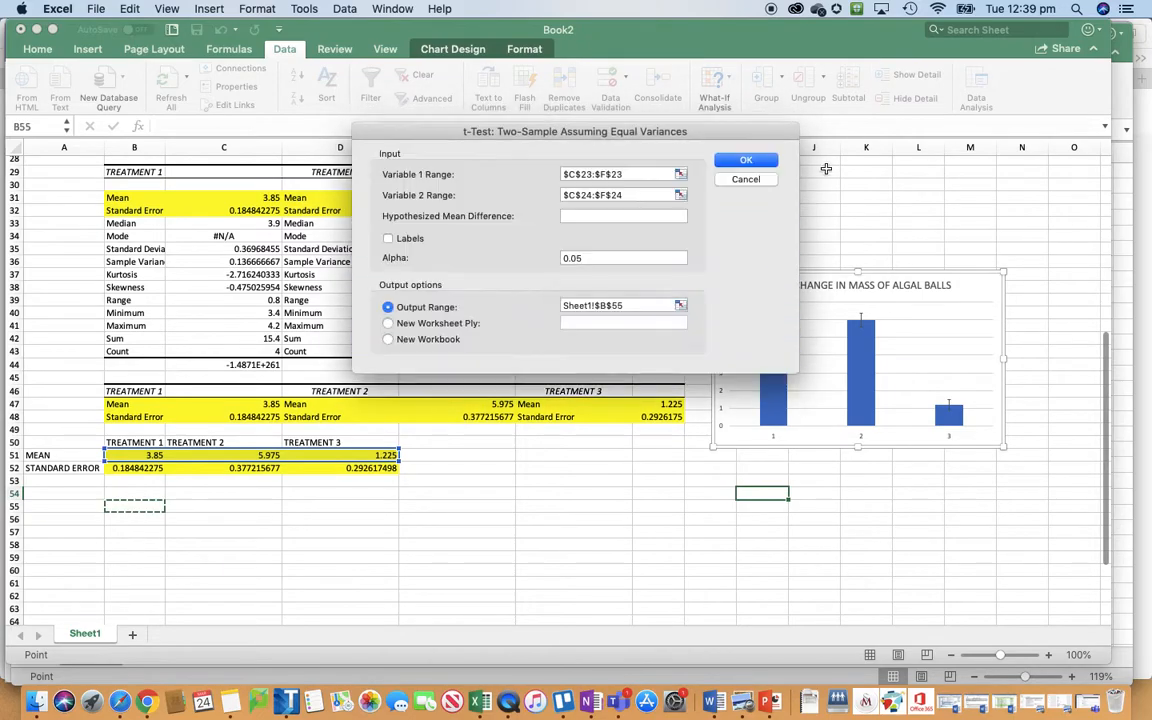
pyautogui.click(746, 160)
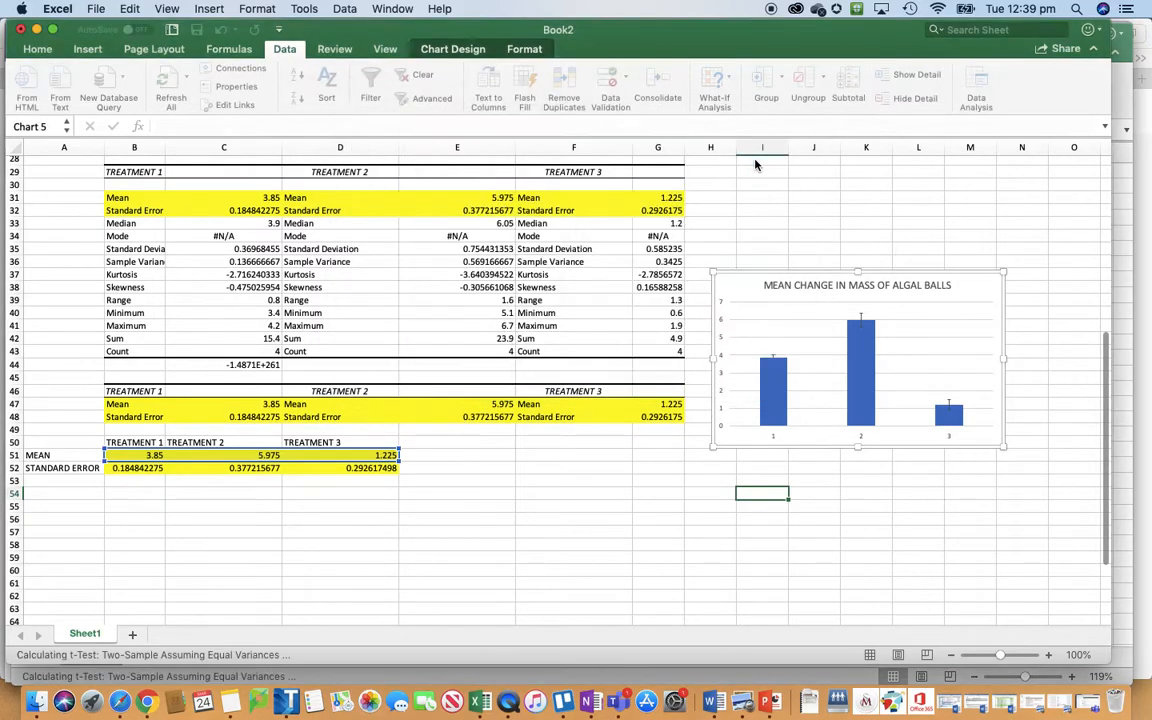
# Relabel the t-test output's Variable 1 and Variable 2 column headings as TREATMENT 1 and TREATMENT 2.
pyautogui.scroll(-5, 221, 396)
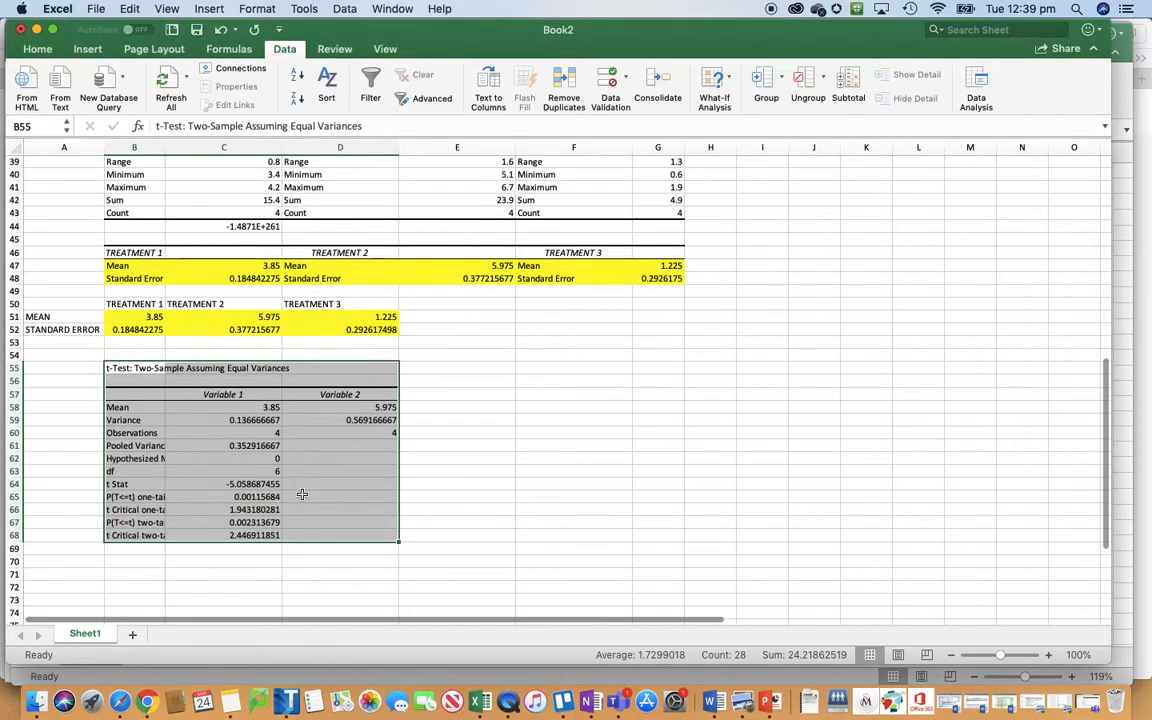
pyautogui.click(221, 396)
pyautogui.write('T')
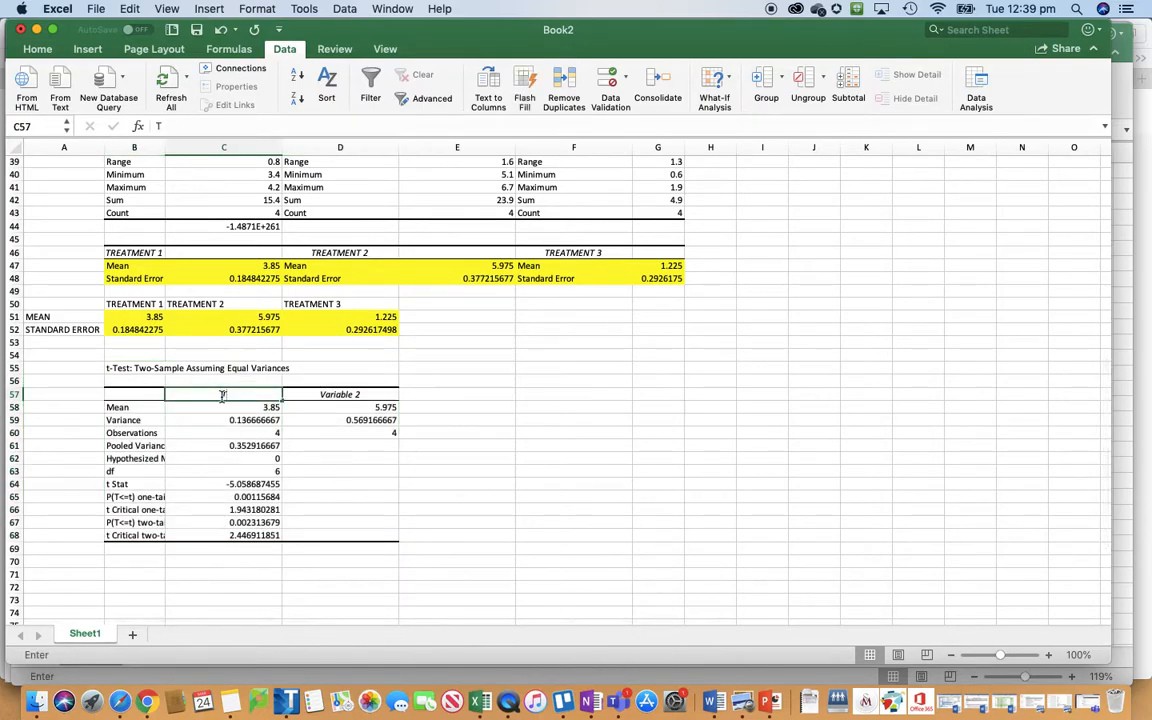
pyautogui.write('REATMENT 1')
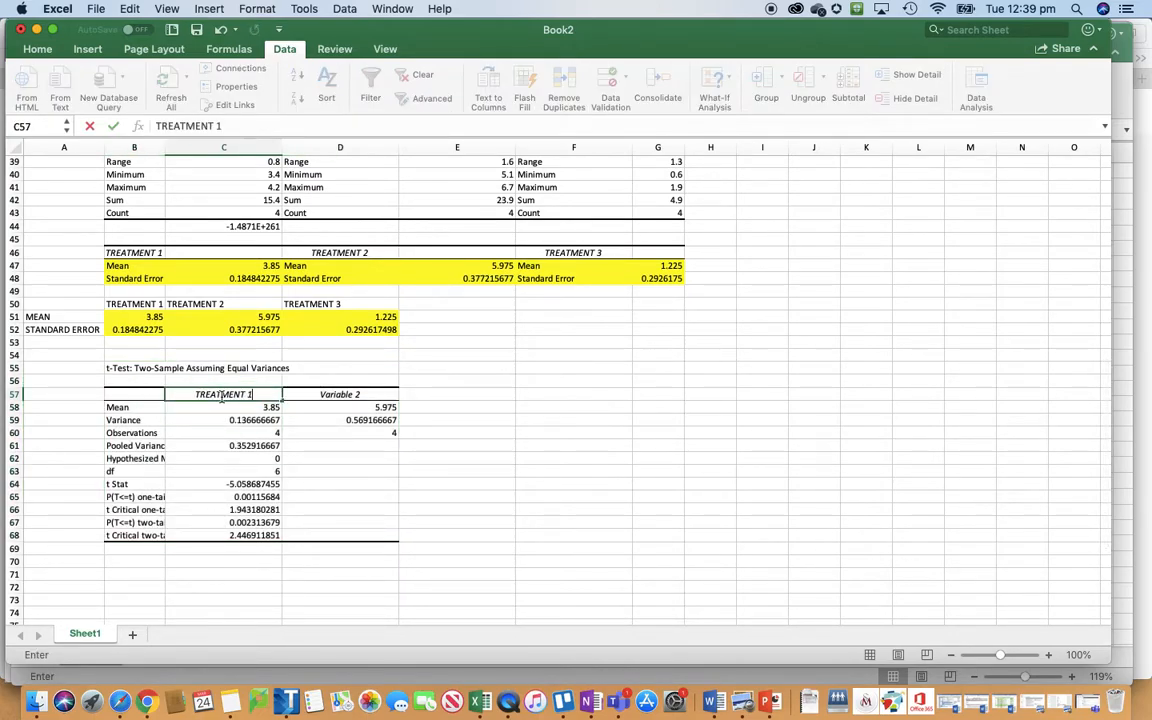
pyautogui.click(298, 396)
pyautogui.write('TREATMENT 2')
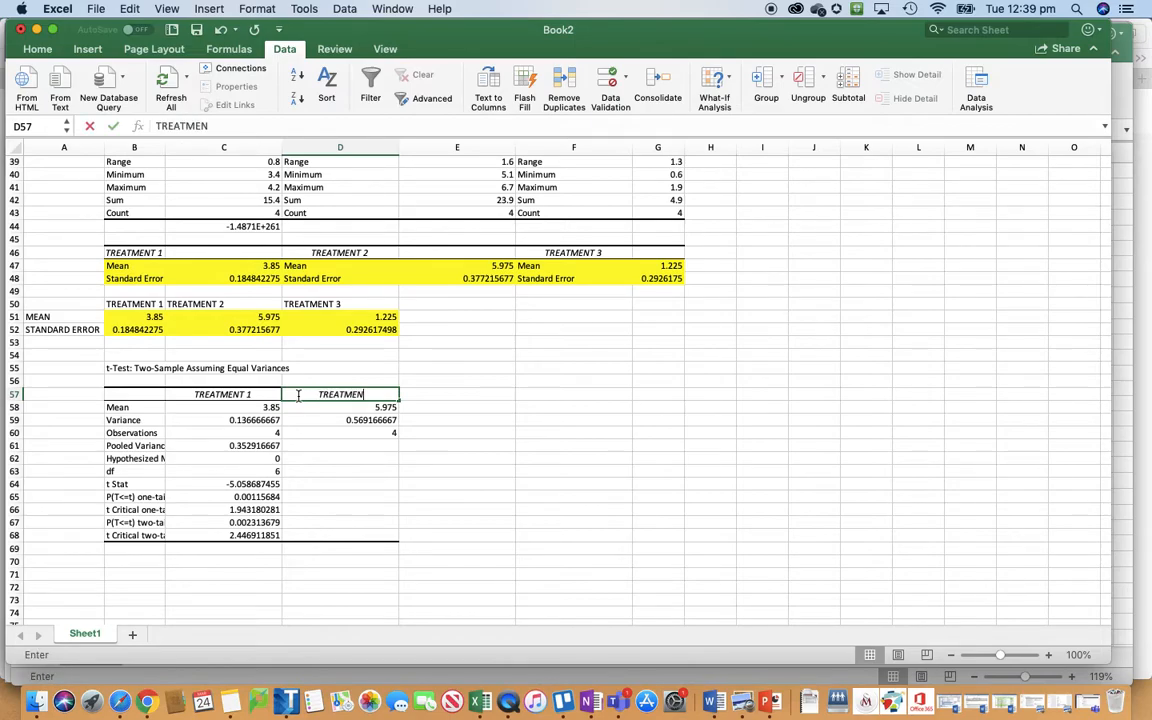
pyautogui.click(462, 442)
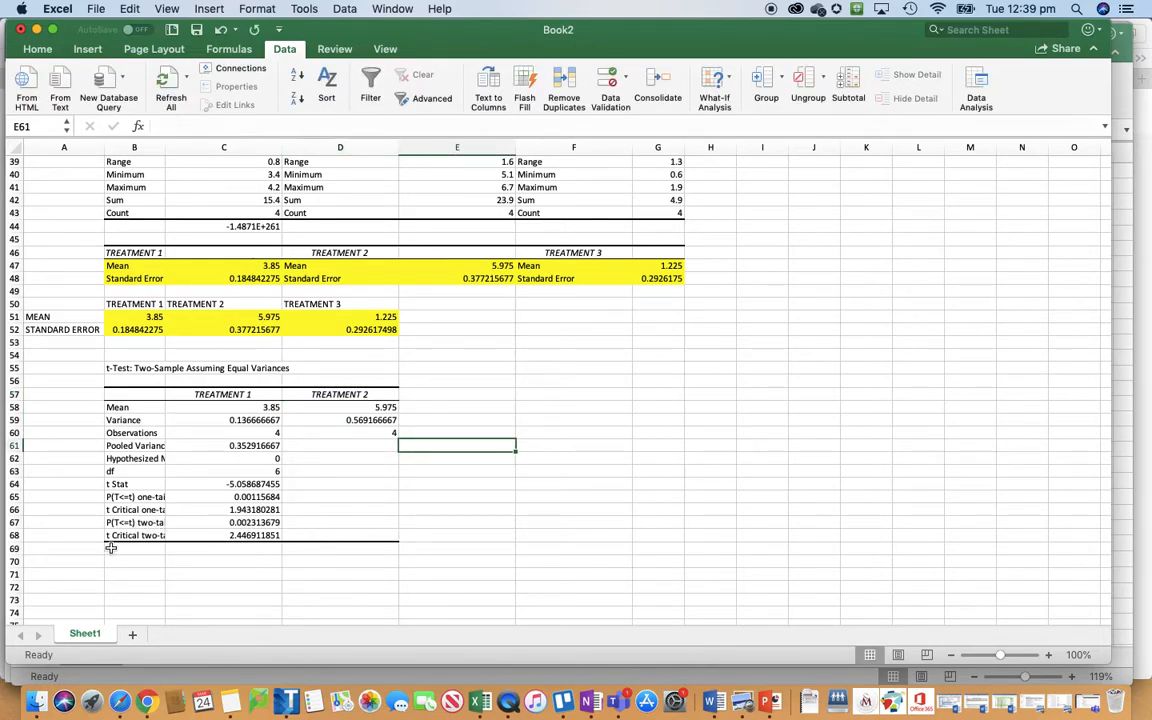
# Highlight the P(T<=t) two-tail label and its value in the t-test output with yellow fill.
pyautogui.moveTo(113, 522); pyautogui.dragTo(232, 522)
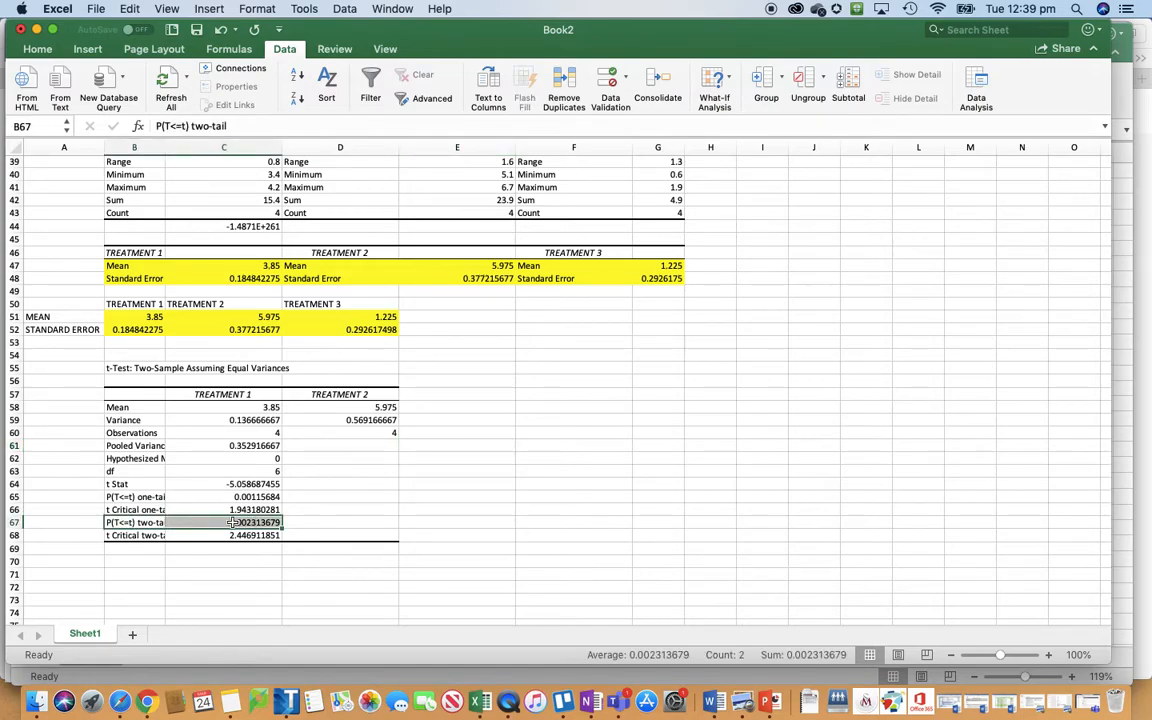
pyautogui.click(40, 49)
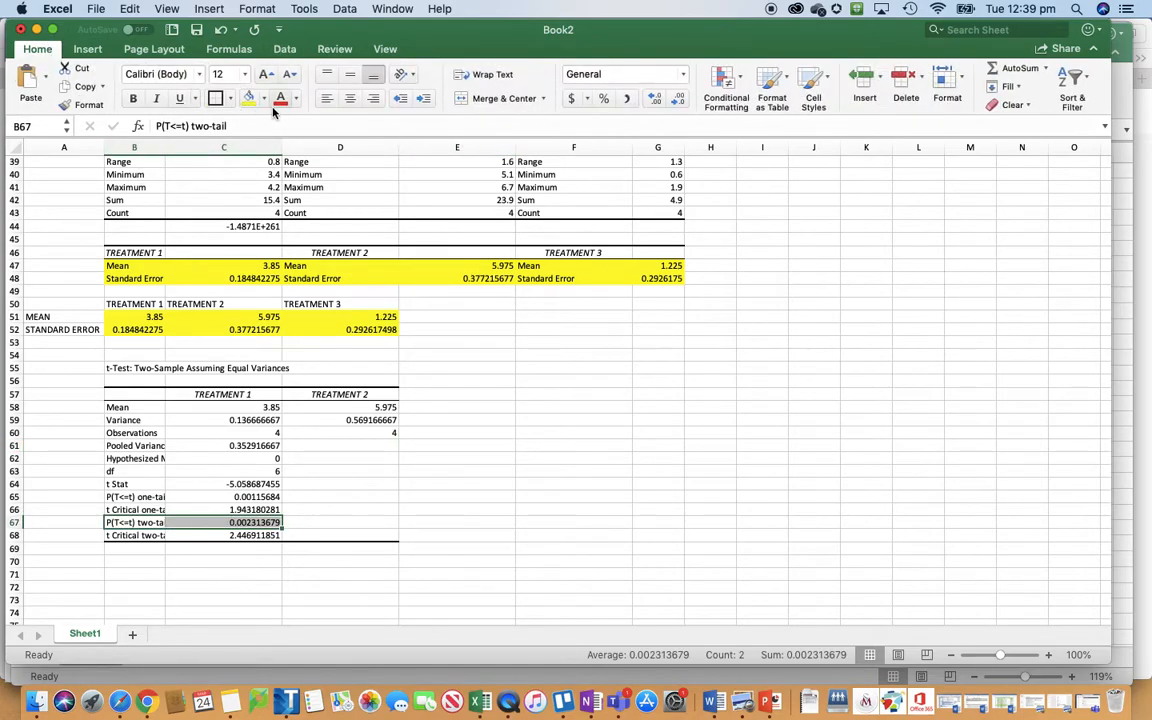
pyautogui.click(249, 98)
pyautogui.scroll(5, 263, 380)
pyautogui.scroll(-5, 263, 381)
pyautogui.hscroll(-3, 263, 381)
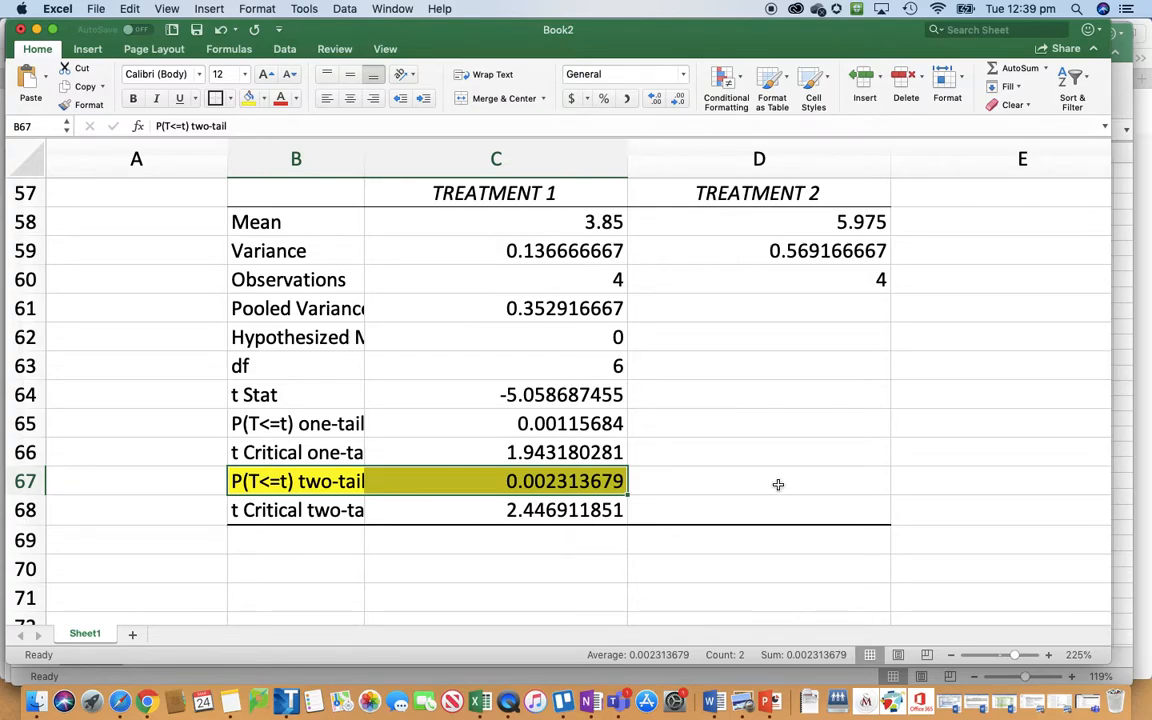
# Enter the conclusion "p IS LESS THAN 0.05 - reject the NULL HYPOTHESIS" in cell B70 below the t-test output.
pyautogui.click(272, 576)
pyautogui.write('P')
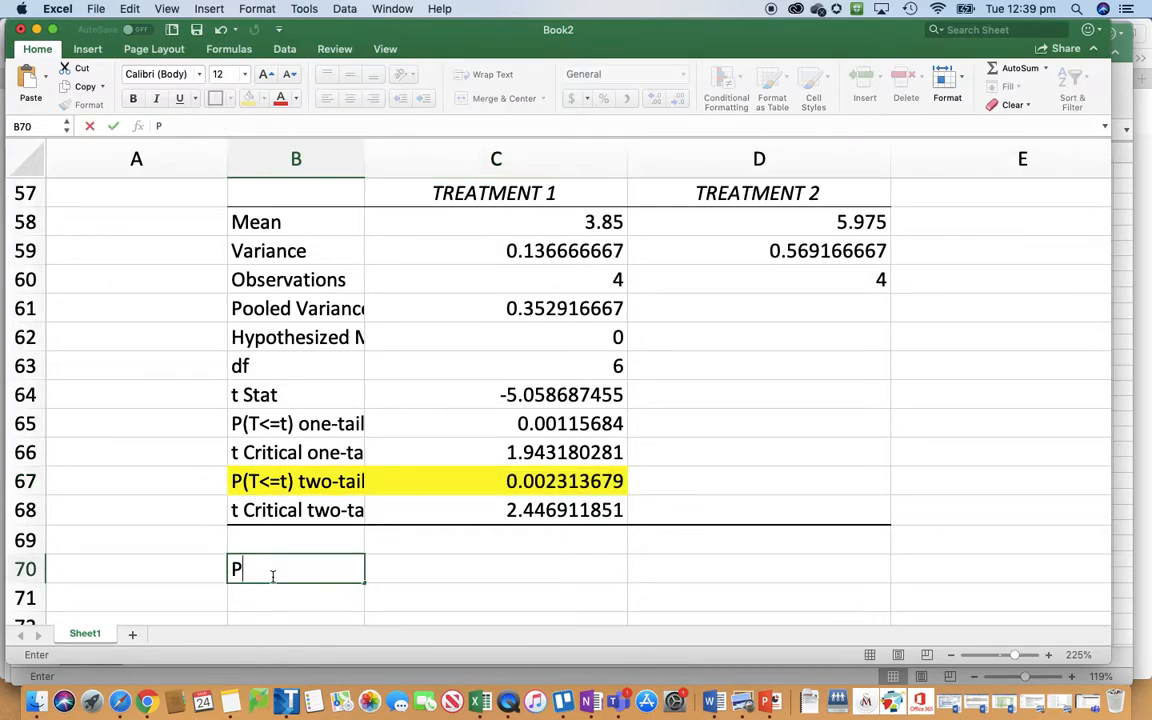
pyautogui.write(' IS LESS THAN 0.05')
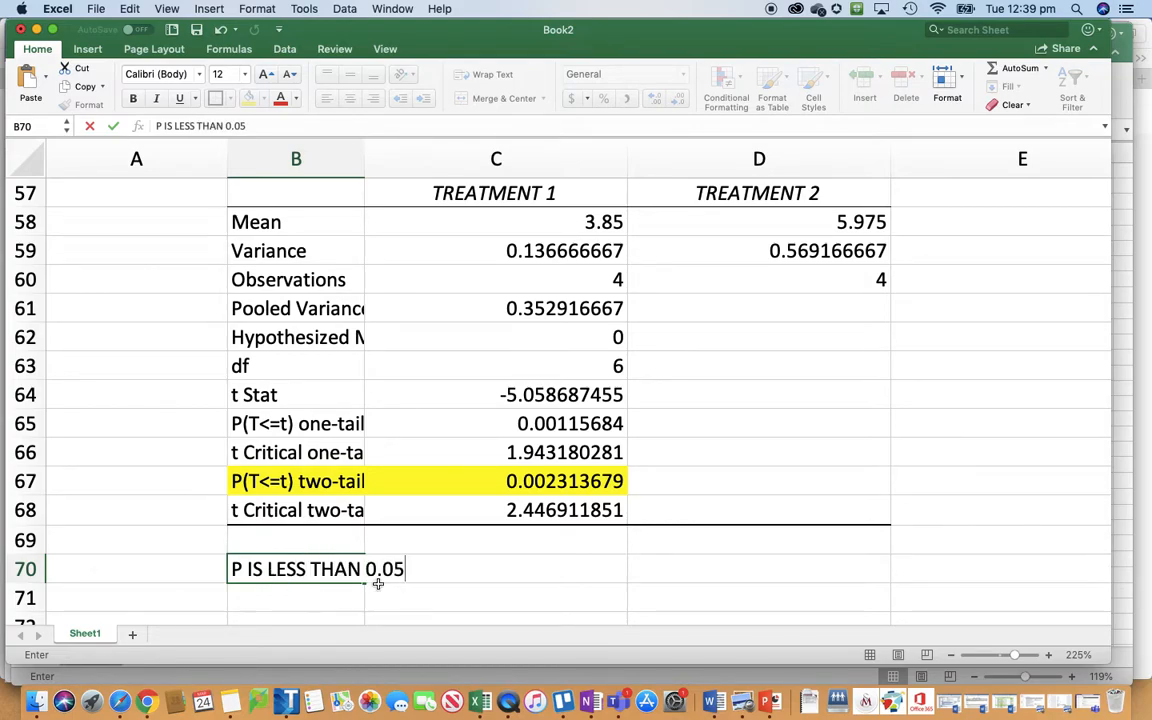
pyautogui.click(241, 569)
pyautogui.press('BackSpace')
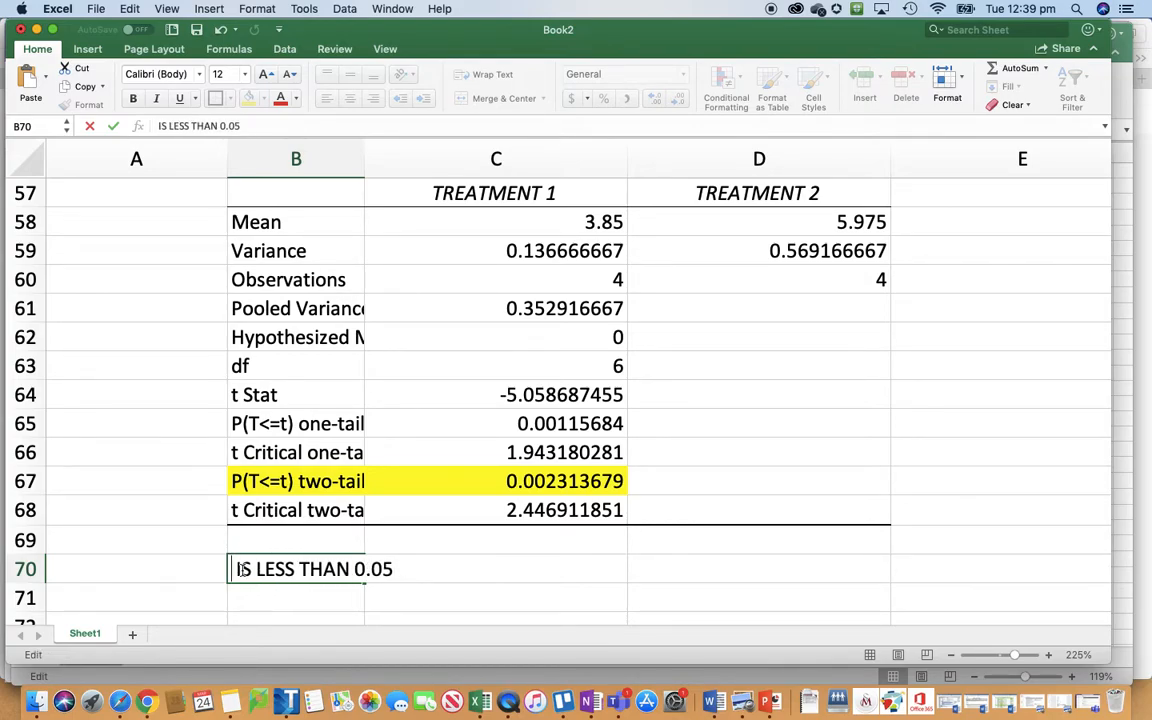
pyautogui.write('p')
pyautogui.click(439, 566)
pyautogui.write('- reje')
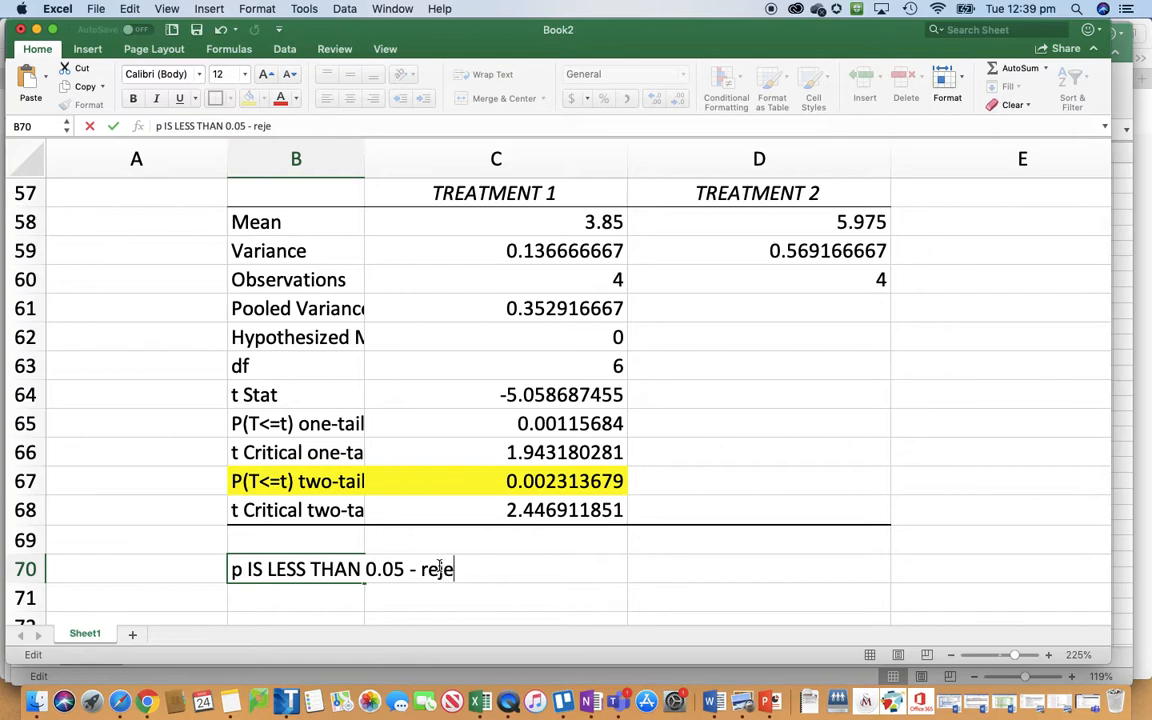
pyautogui.write('ct the NULL H')
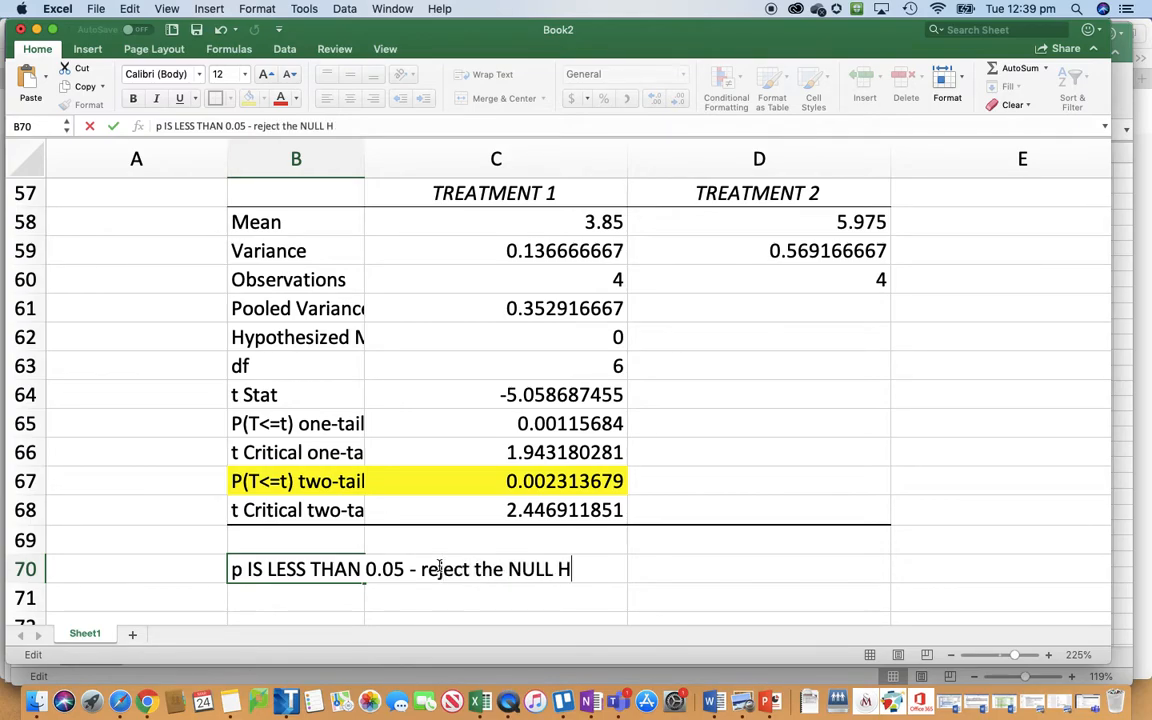
pyautogui.write('YPOTHESIS')
pyautogui.press('Return')
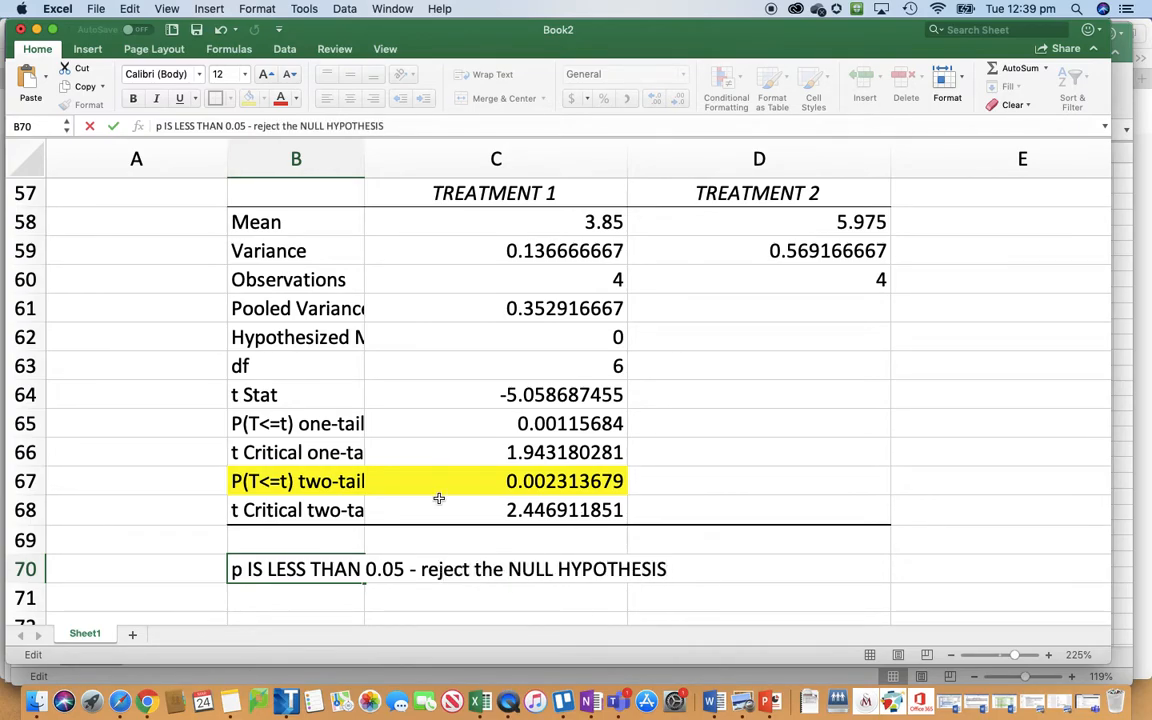
pyautogui.click(316, 553)
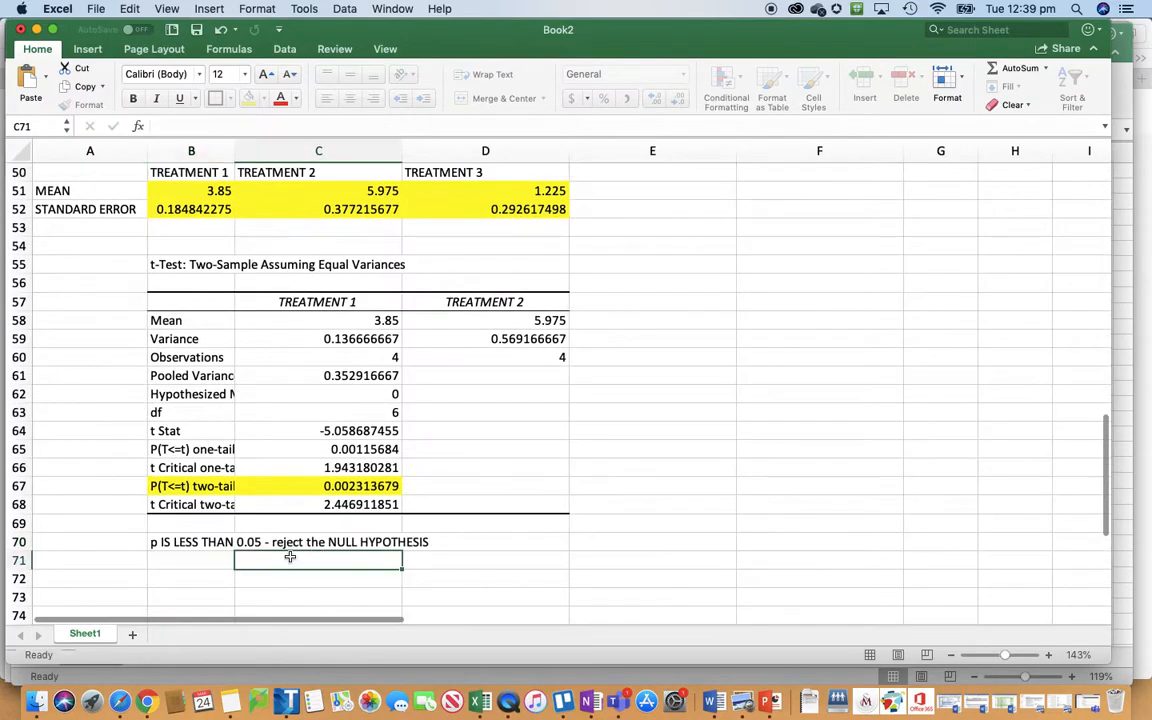
# Review the replicate data, the treatment means and standard errors, and the t-test results for Treatments 1 and 2.
pyautogui.scroll(10, 377, 510)
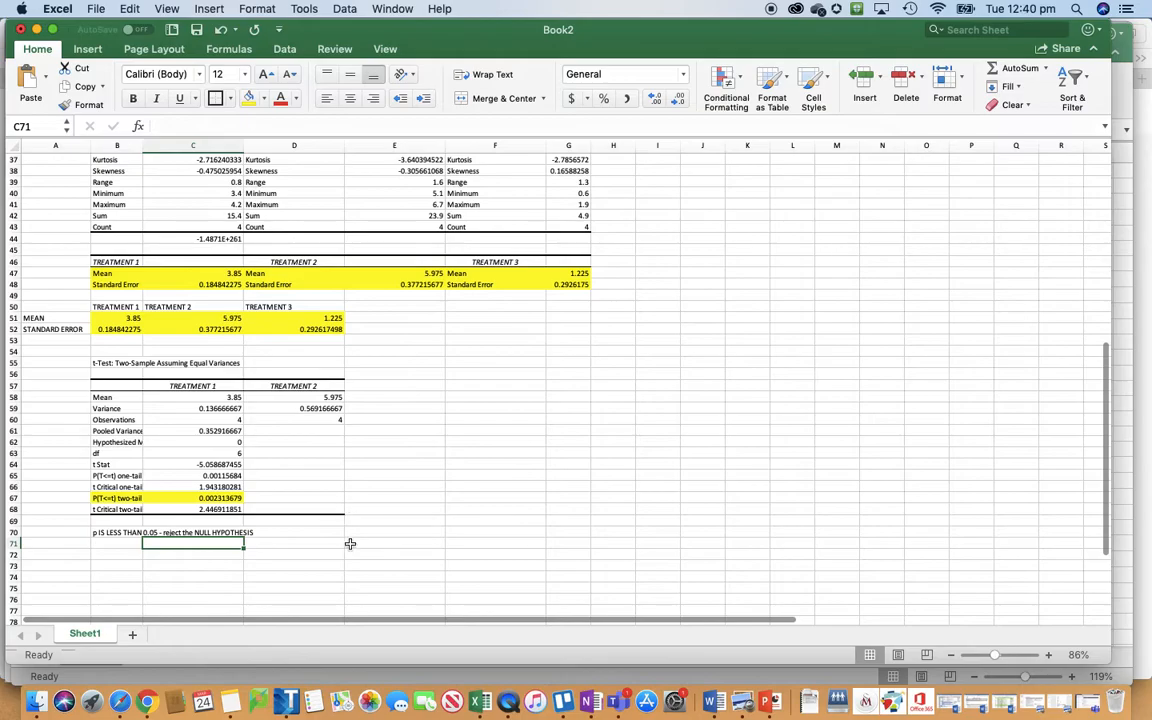
pyautogui.scroll(10, 550, 425)
pyautogui.click(738, 329)
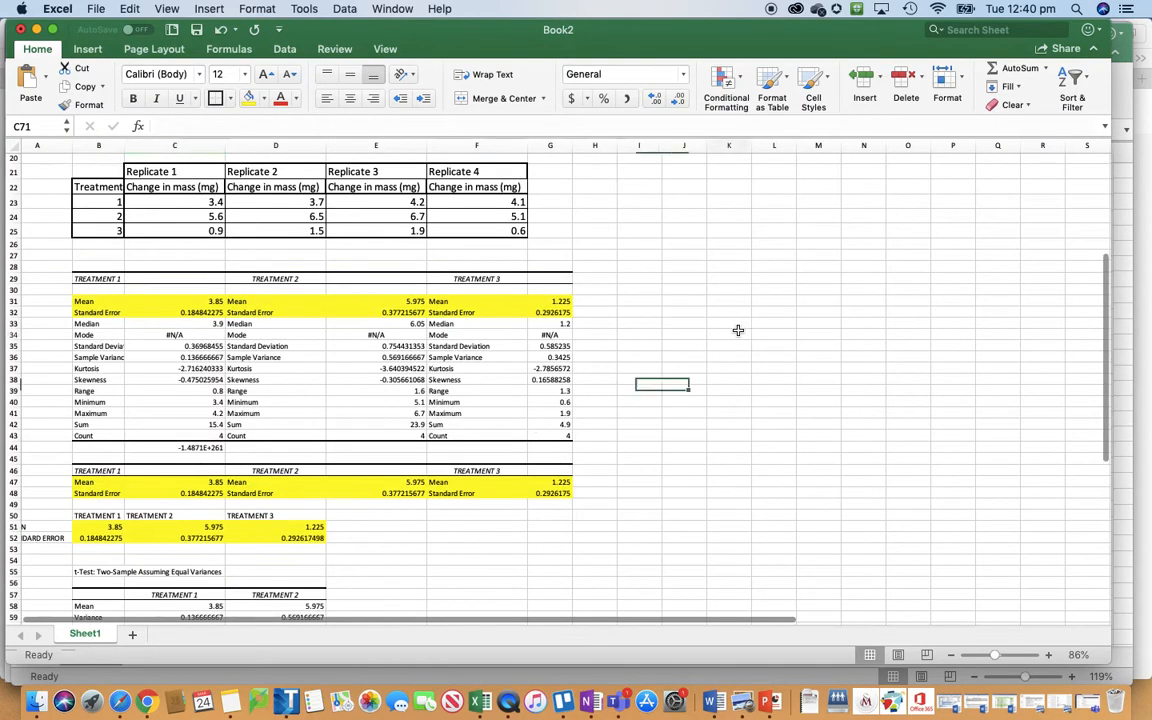
pyautogui.scroll(3, 669, 411)
pyautogui.scroll(-10, 669, 411)
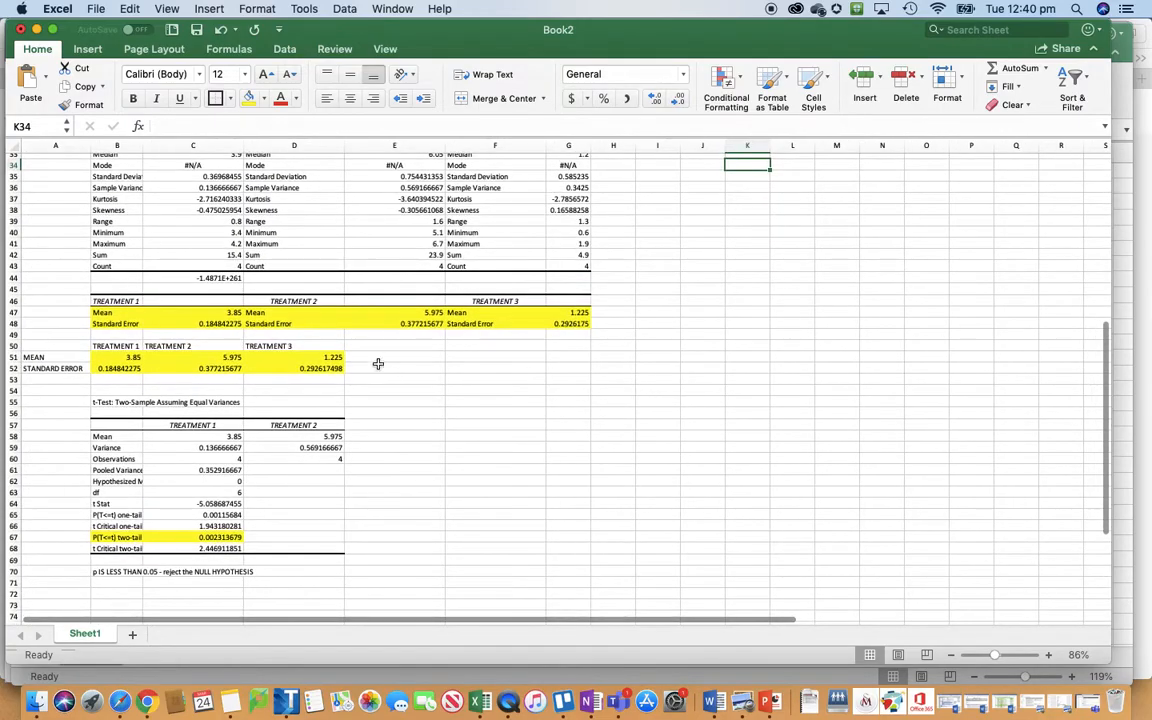
pyautogui.scroll(5, 378, 364)
pyautogui.hscroll(-2, 376, 361)
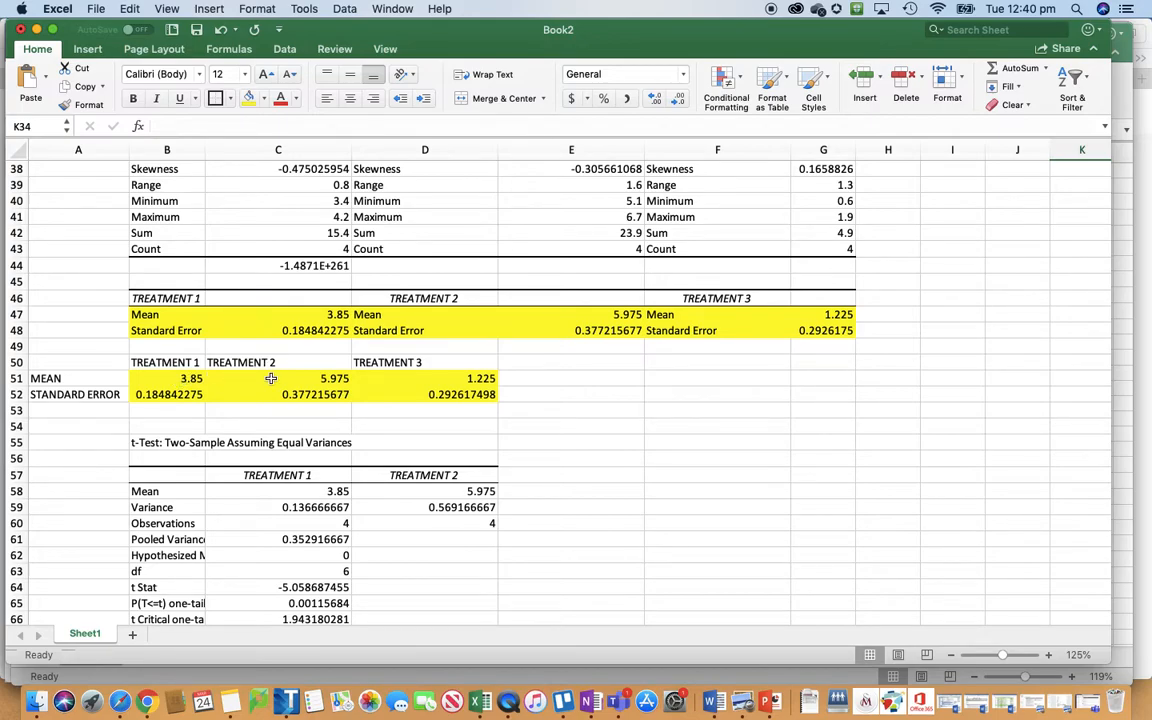
pyautogui.scroll(-5, 271, 378)
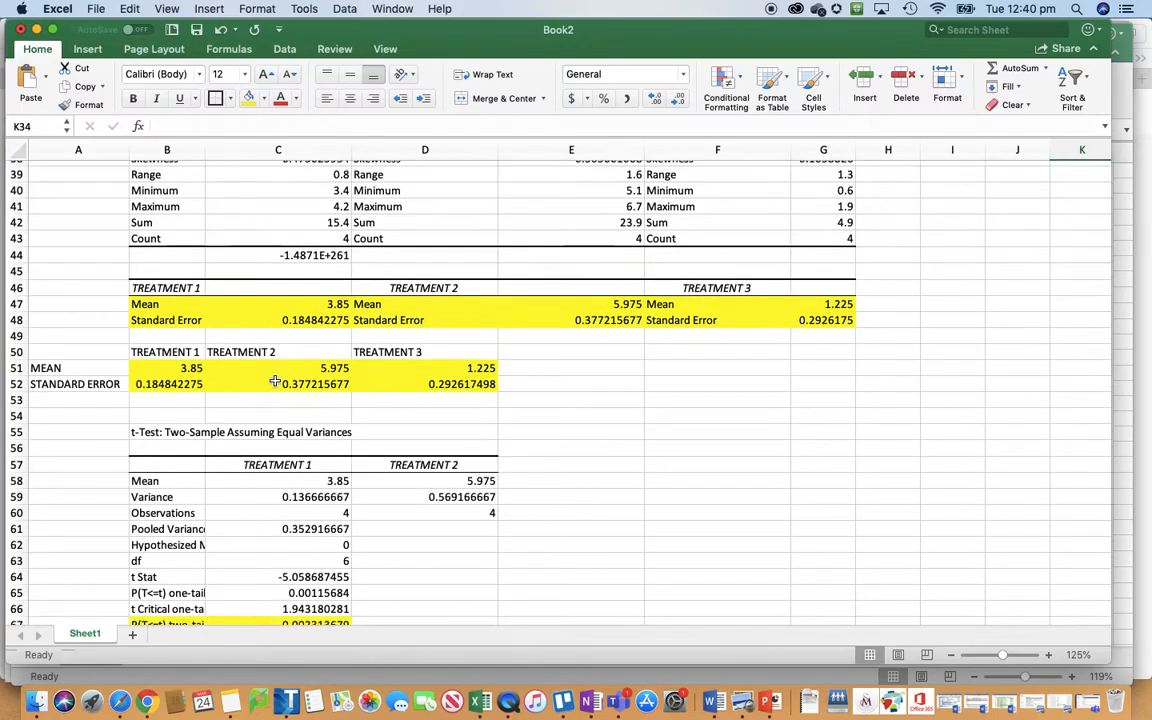